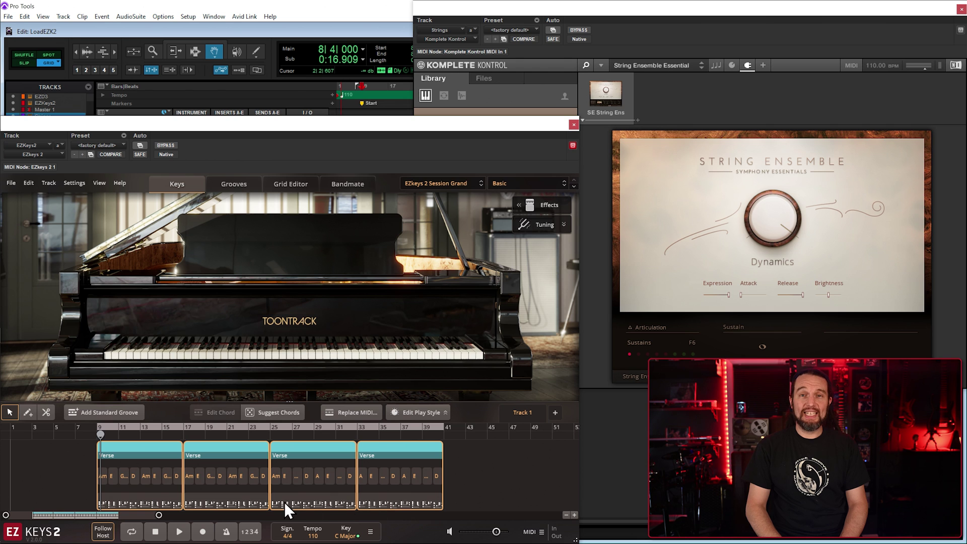
Open the general settings of EZkeys 2.
left_click(76, 183)
left_click(83, 199)
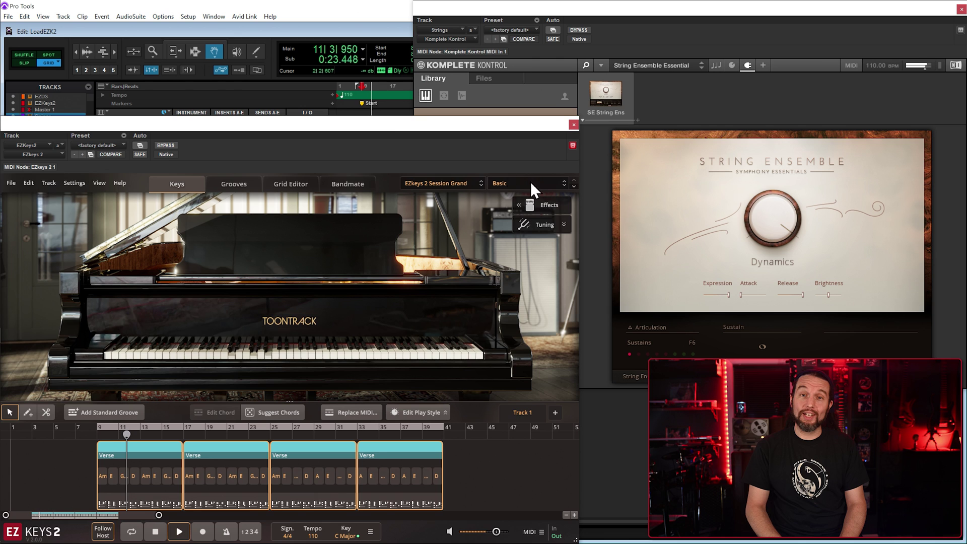
Stop playback and place the EZkeys verse MIDI as a clip at the start of the Strings track.
left_click_drag(378, 125, 769, 93)
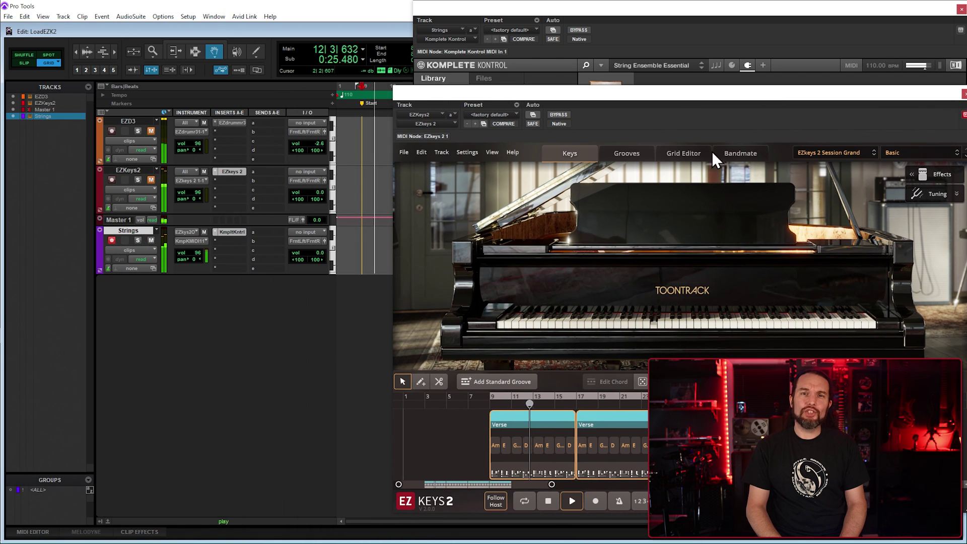
key("space")
left_click_drag(417, 332, 339, 254)
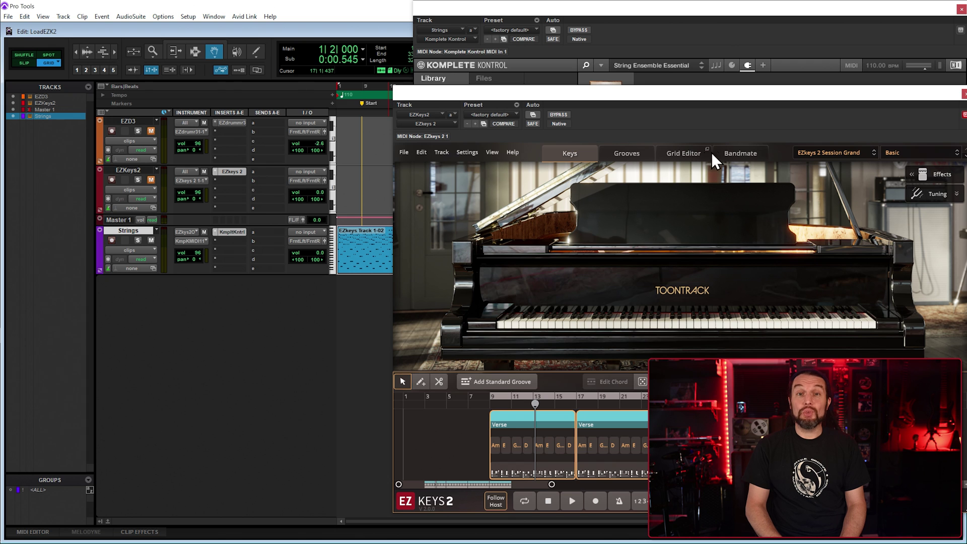
Clear the EZkeys MIDI clip from the Strings track and move the EZkeys window back beside Komplete Kontrol.
right_click(367, 245)
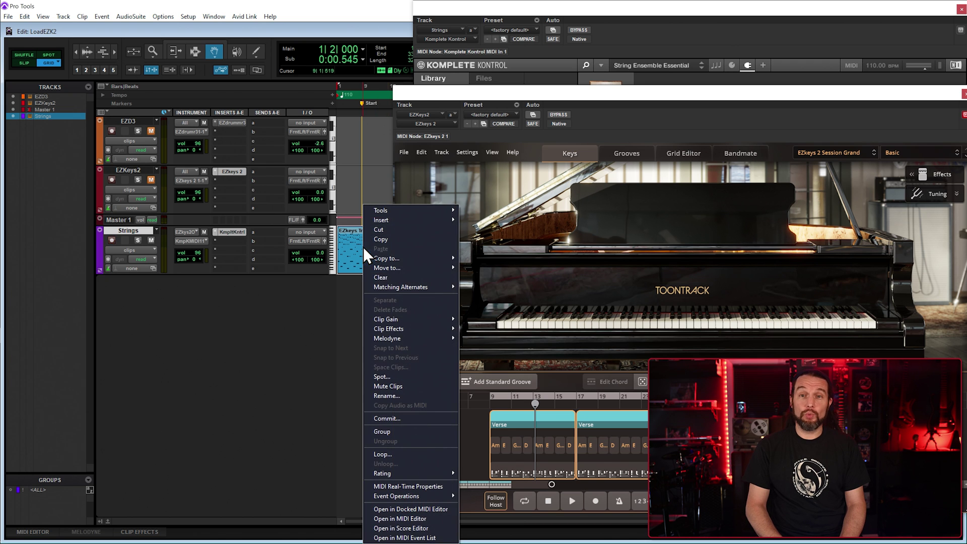
left_click(380, 277)
left_click_drag(545, 93, 156, 122)
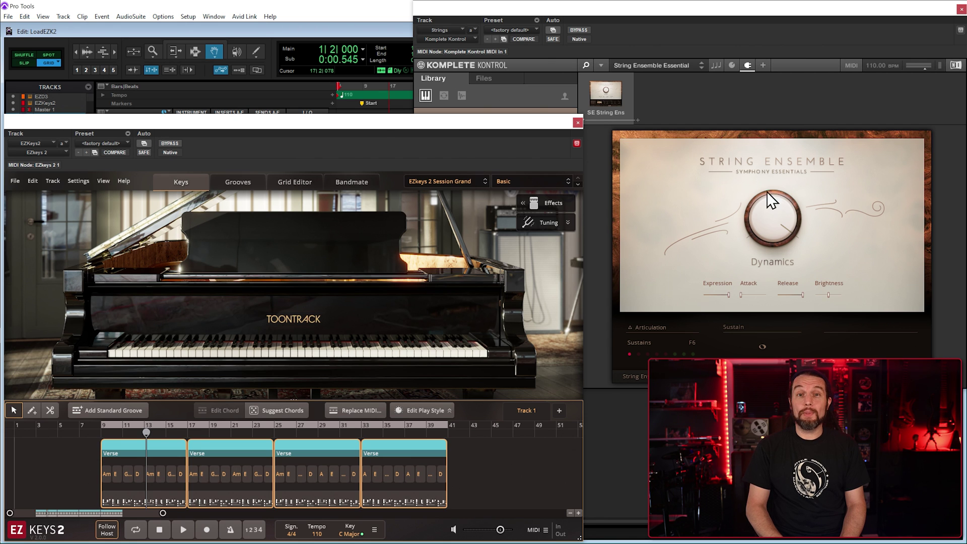
Look through the Grooves, Bandmate and Grid Editor pages of EZkeys 2.
left_click(241, 183)
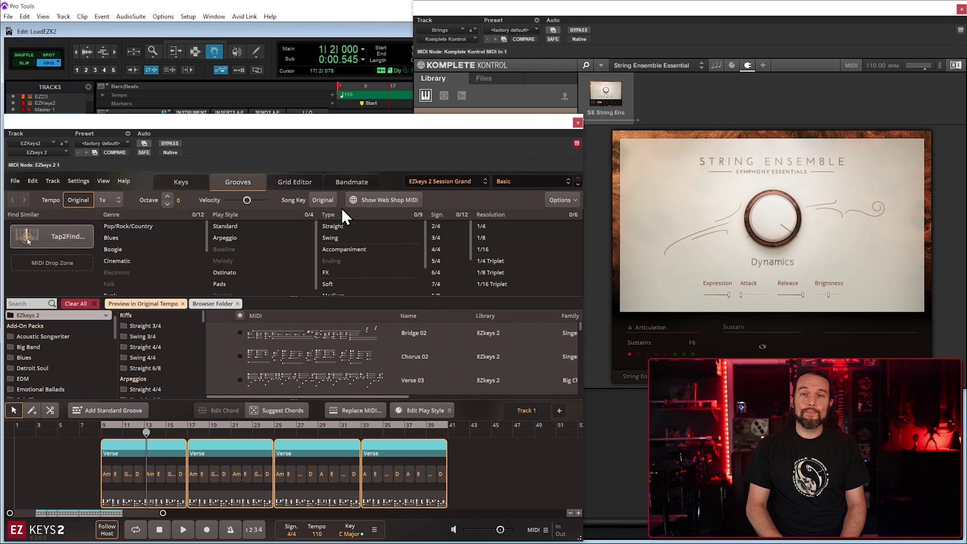
left_click(346, 187)
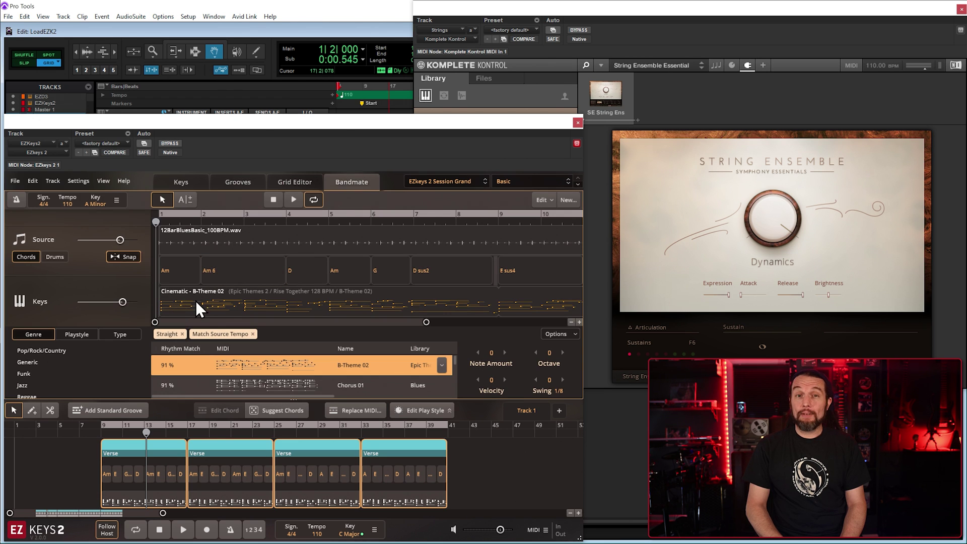
left_click(291, 184)
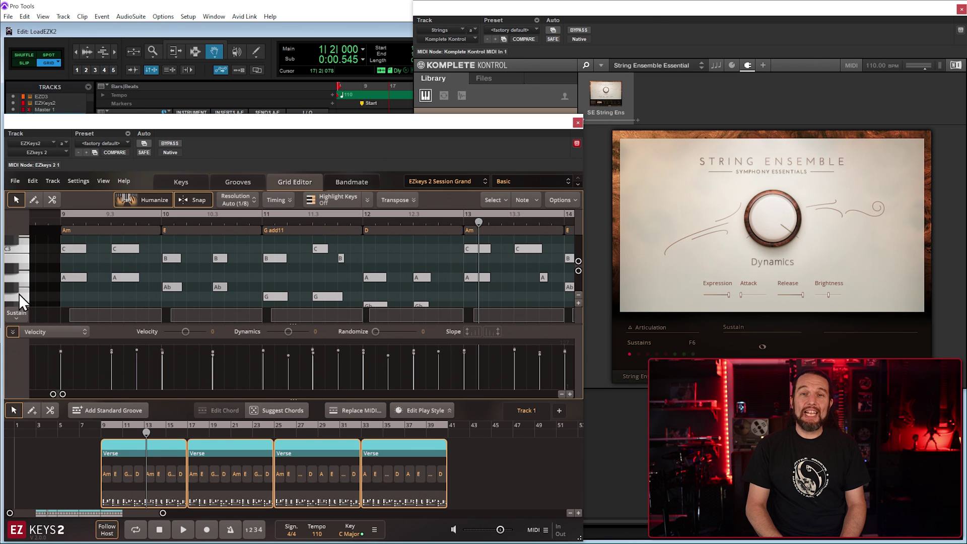
Select the G notes in the grid and show the Highlight Keys options, including Songwriting Scales.
left_click_drag(23, 262, 35, 291)
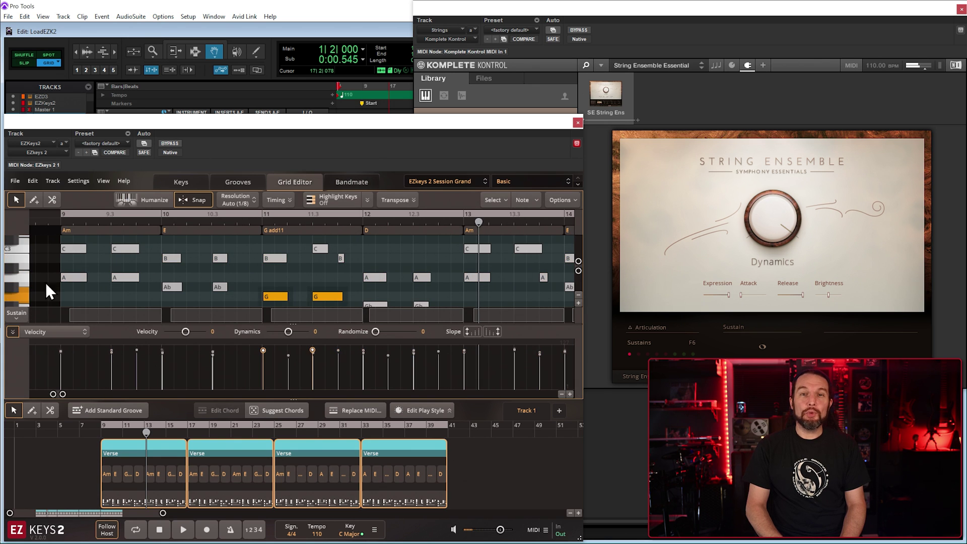
left_click(367, 200)
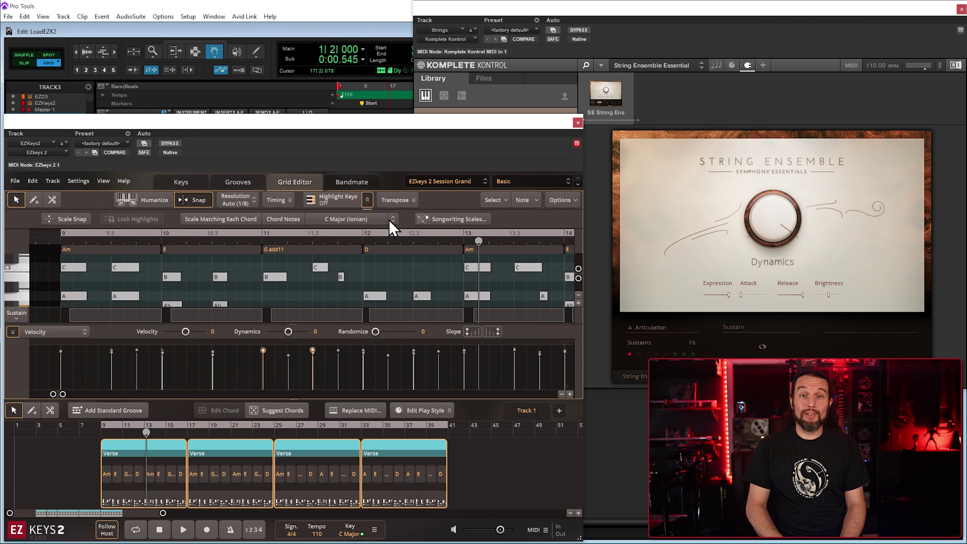
left_click(427, 219)
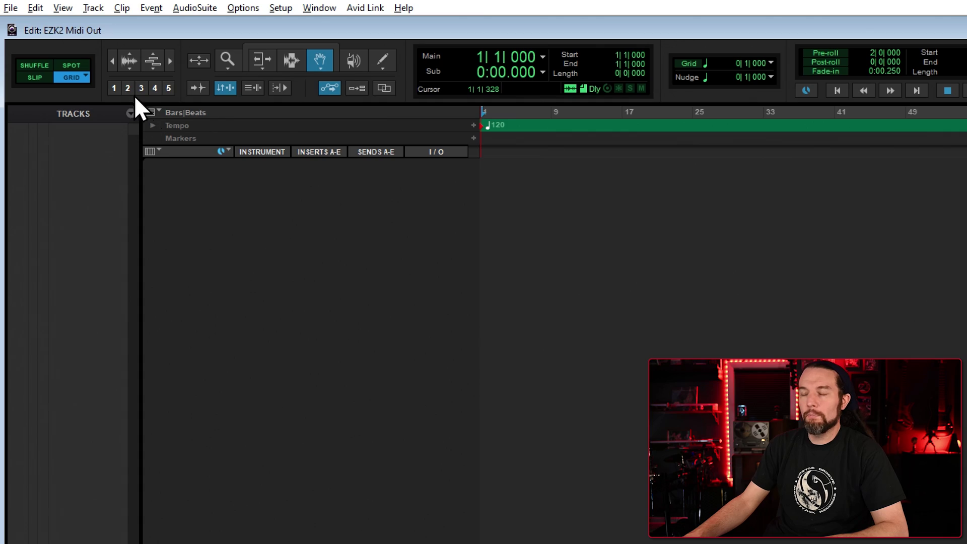
Create two stereo instrument tracks in the empty EZK2 Midi Out session.
left_click(92, 10)
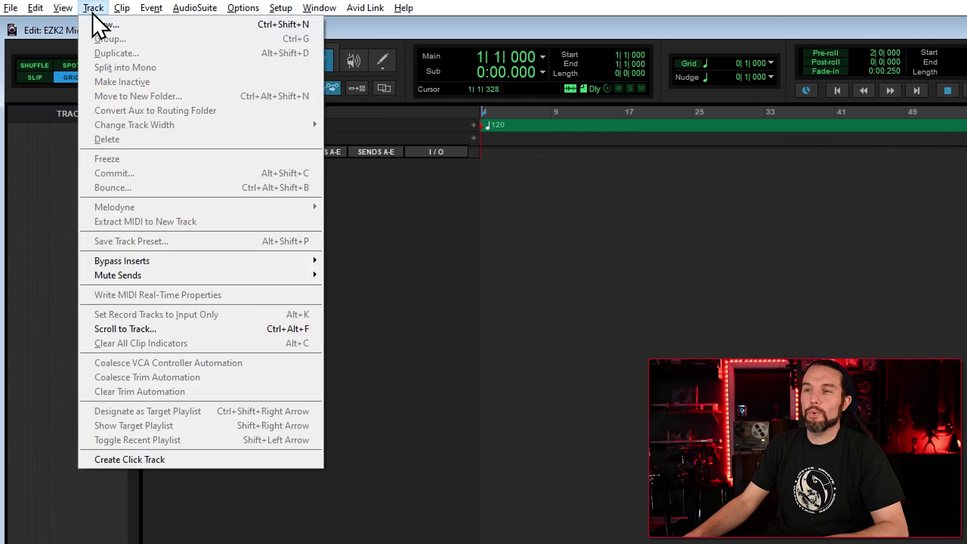
left_click(106, 25)
left_click(325, 267)
left_click(383, 281)
left_click(418, 267)
left_click(446, 371)
left_click(749, 298)
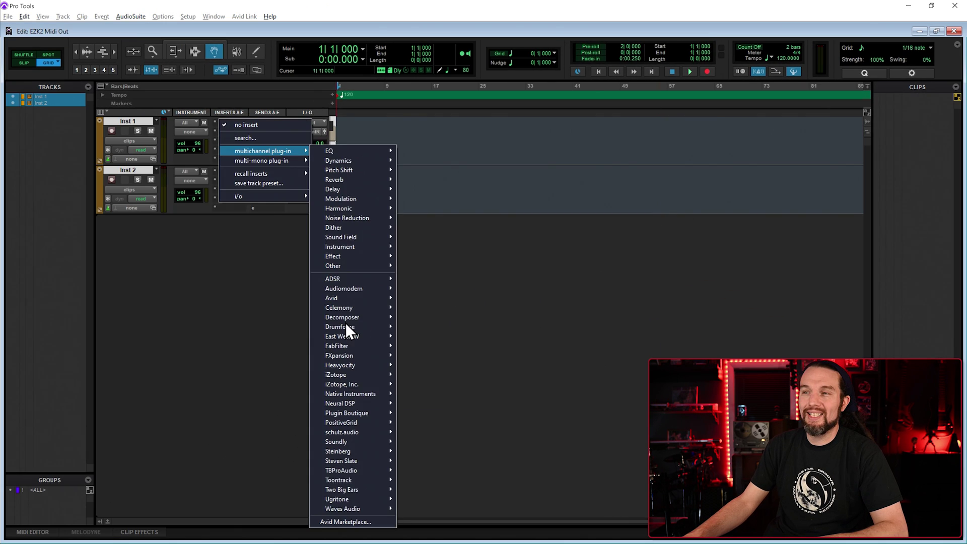
Insert EZkeys 2 on the Inst 1 track and enable MIDI Out in its general settings.
left_click(433, 444)
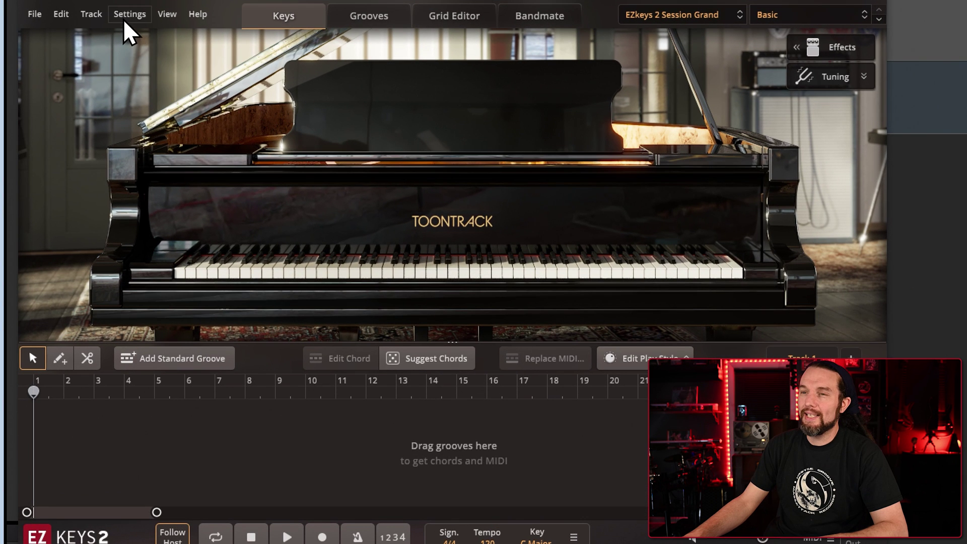
left_click(123, 19)
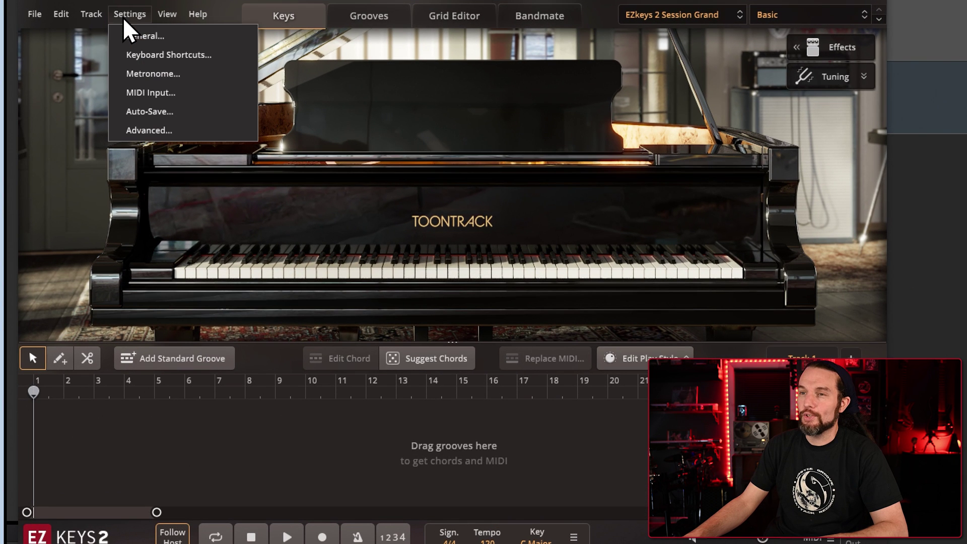
left_click(192, 38)
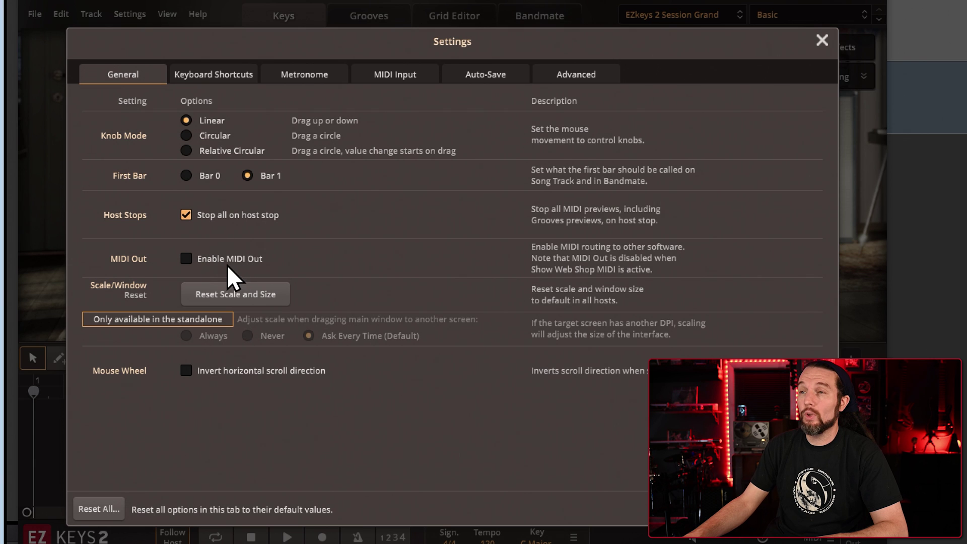
left_click(186, 259)
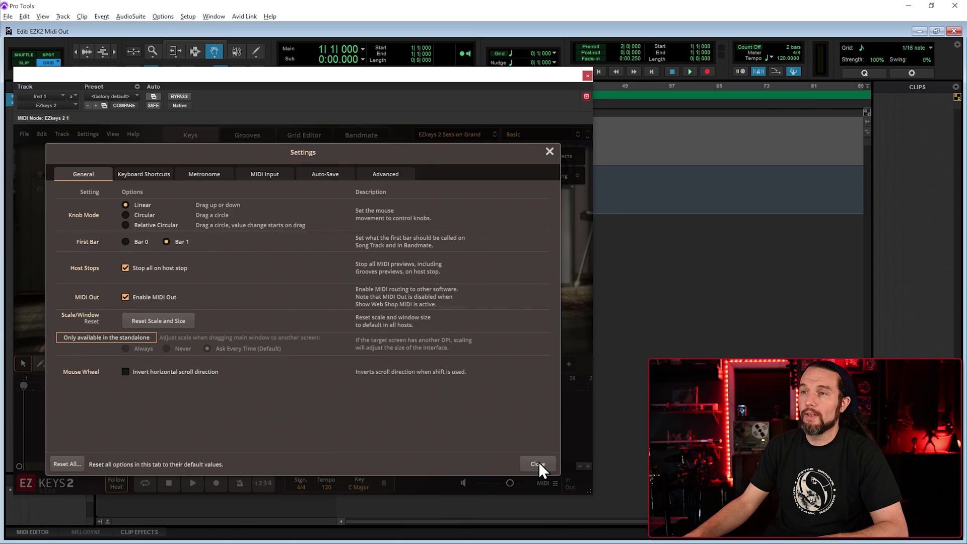
left_click(539, 462)
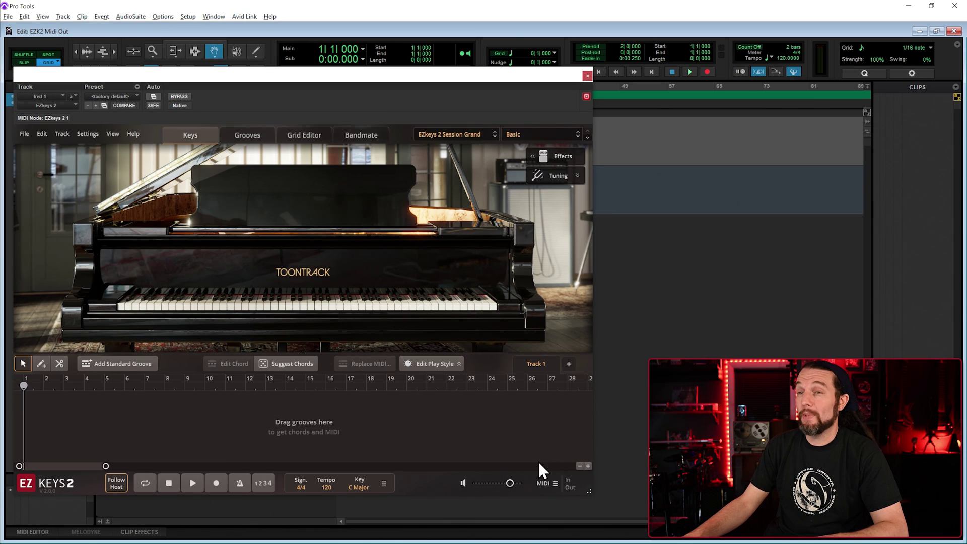
Start previewing the Pre Chorus 03 groove in EZkeys 2 and mute the Inst 1 track.
left_click(246, 137)
left_click(186, 233)
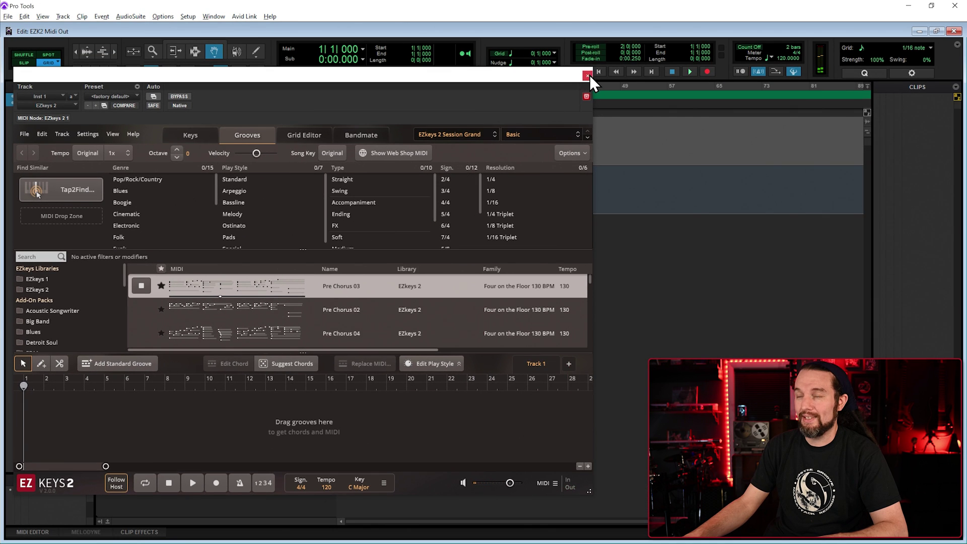
left_click(587, 76)
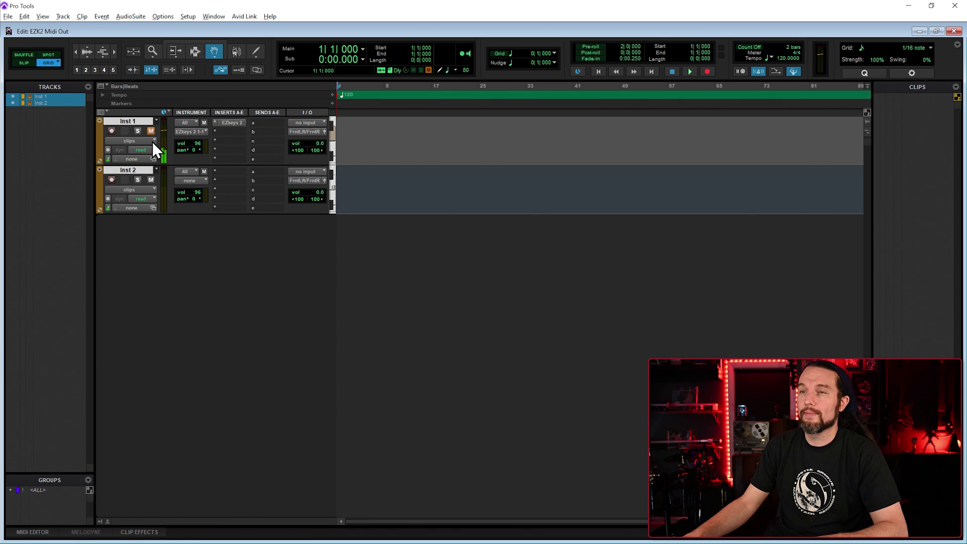
Insert the stereo Komplete Kontrol plug-in from Native Instruments on the Inst 2 track.
left_click(215, 171)
mouse_move(237, 200)
mouse_move(370, 415)
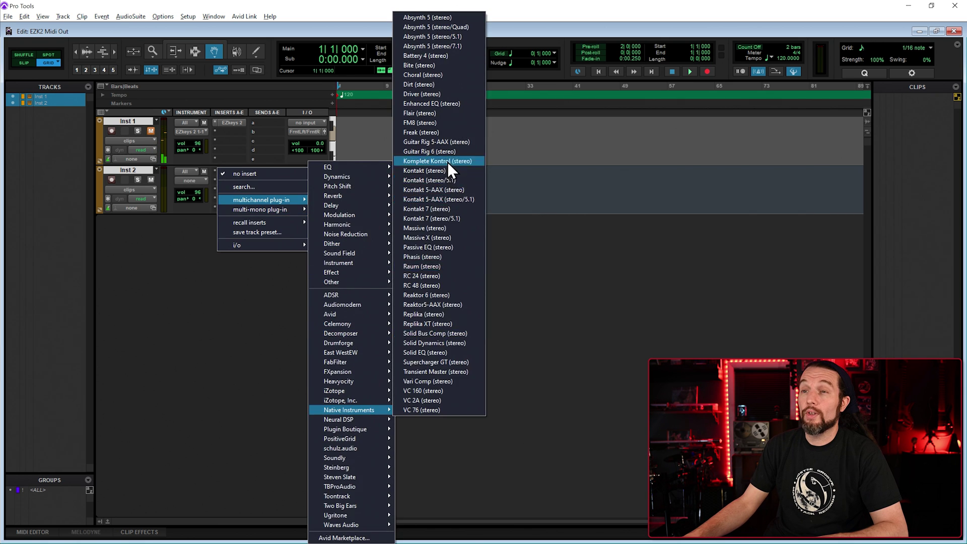
left_click(448, 162)
Load the 40 B40 preset from the 40's Very Own Keys library and close the Komplete Kontrol window.
left_click(62, 186)
scroll(31, 262, "down", 1)
left_click(31, 262)
left_click(50, 329)
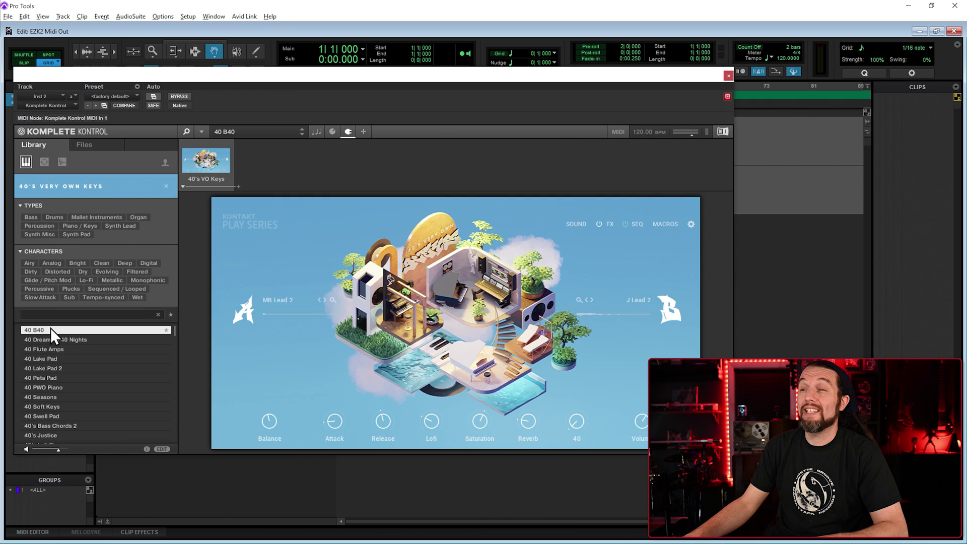
left_click(728, 76)
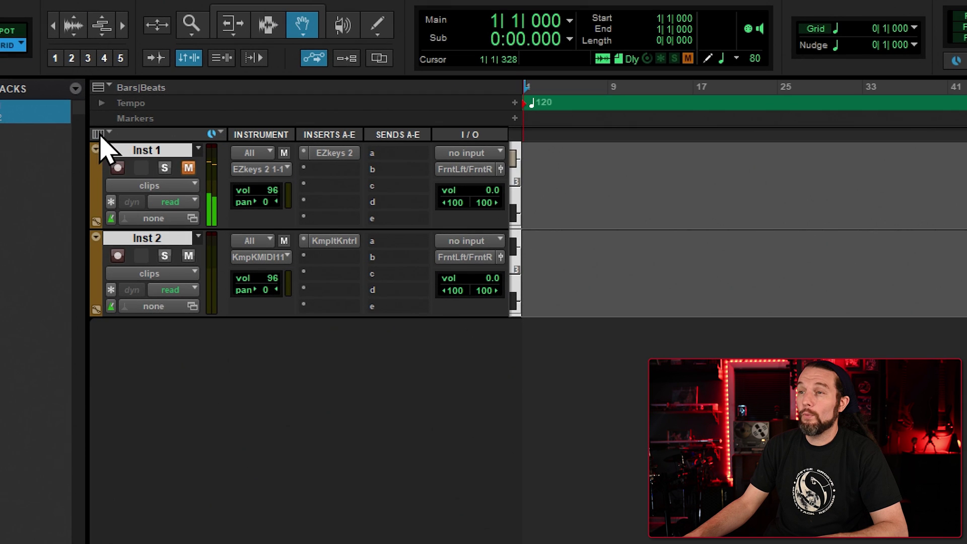
Toggle the Instrument column of the Edit window off and back on.
left_click(98, 135)
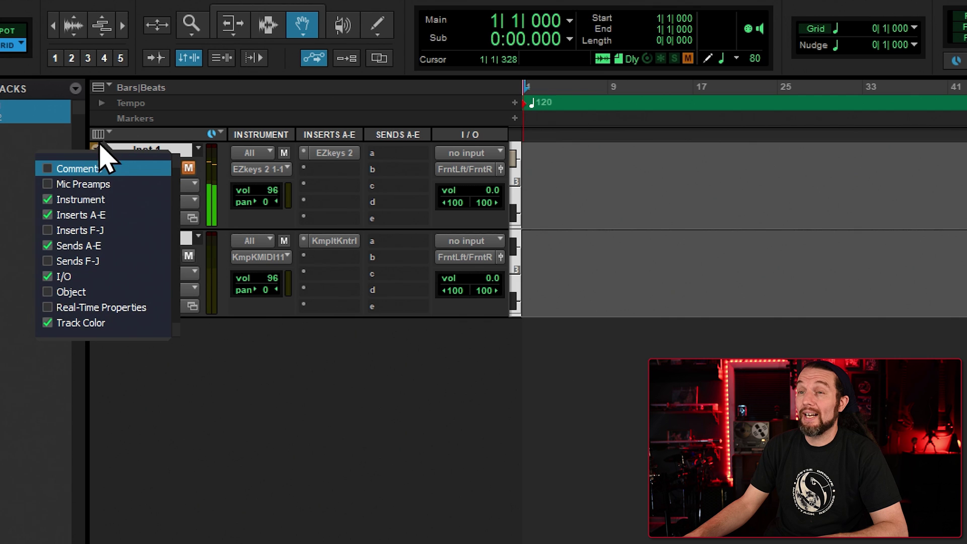
left_click(48, 200)
left_click(49, 200)
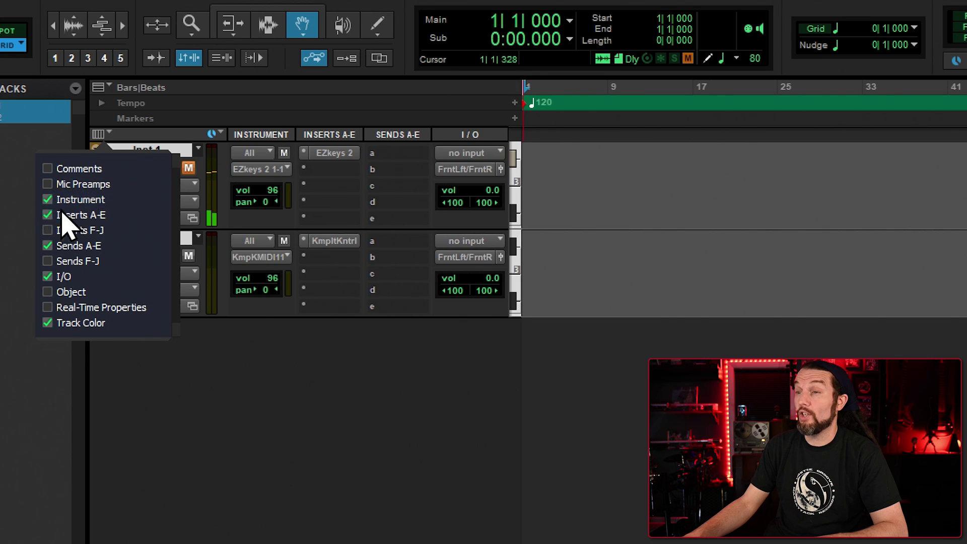
left_click(242, 388)
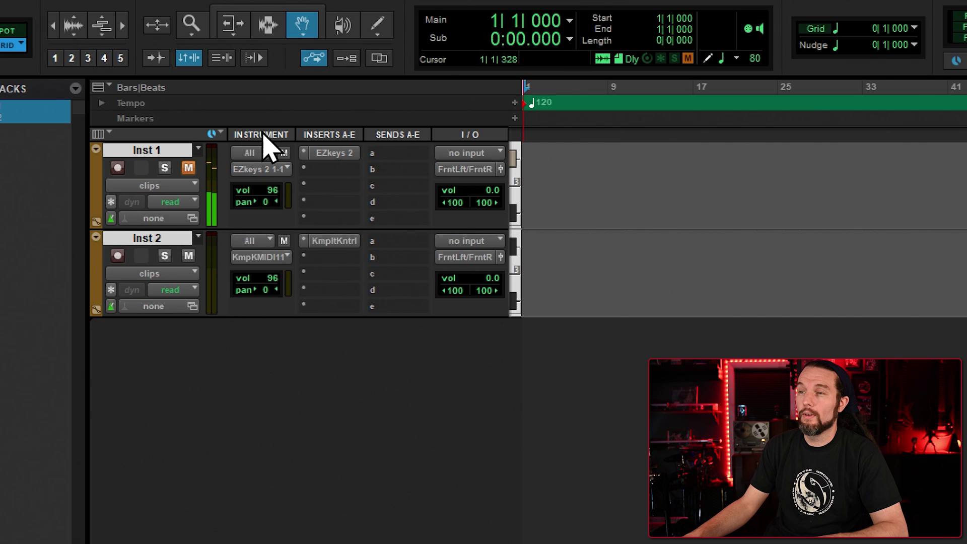
Set the MIDI input of Inst 2 to Inst 1 - EZkeys 2 Out on all channels.
left_click(256, 242)
mouse_move(302, 269)
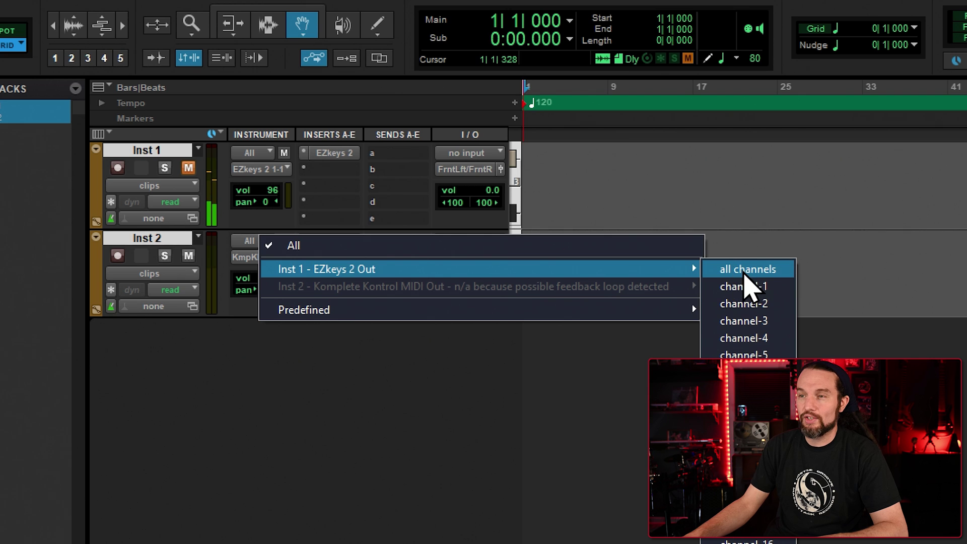
left_click(743, 271)
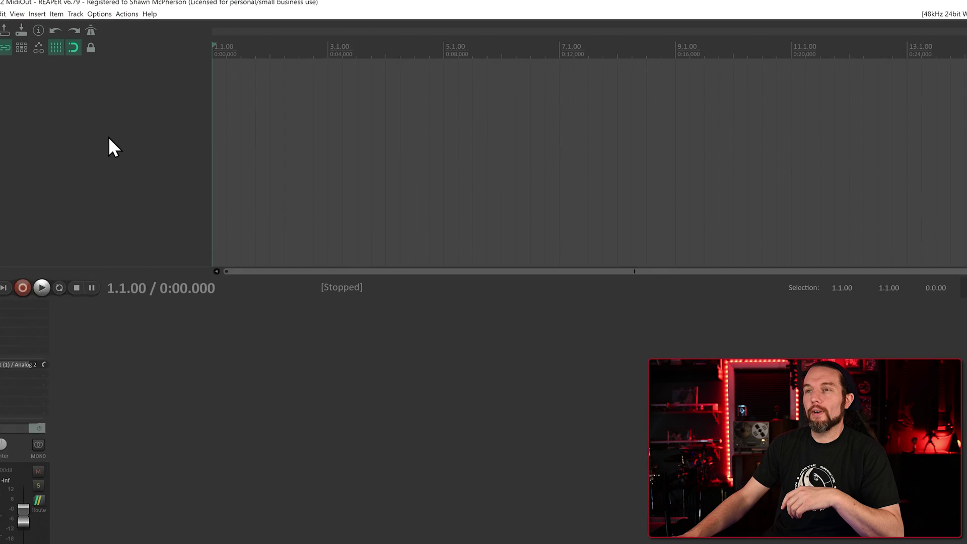
In REAPER, insert EZkeys 2 from Toontrack as a virtual instrument on a new track.
right_click(94, 163)
left_click(142, 201)
scroll(242, 252, "down", 10)
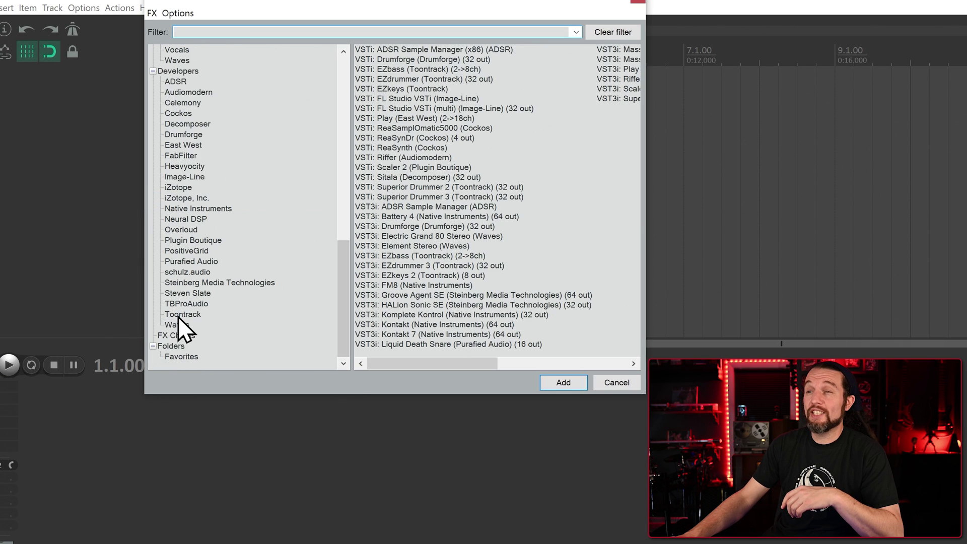
left_click(182, 314)
double_click(408, 148)
key("Return")
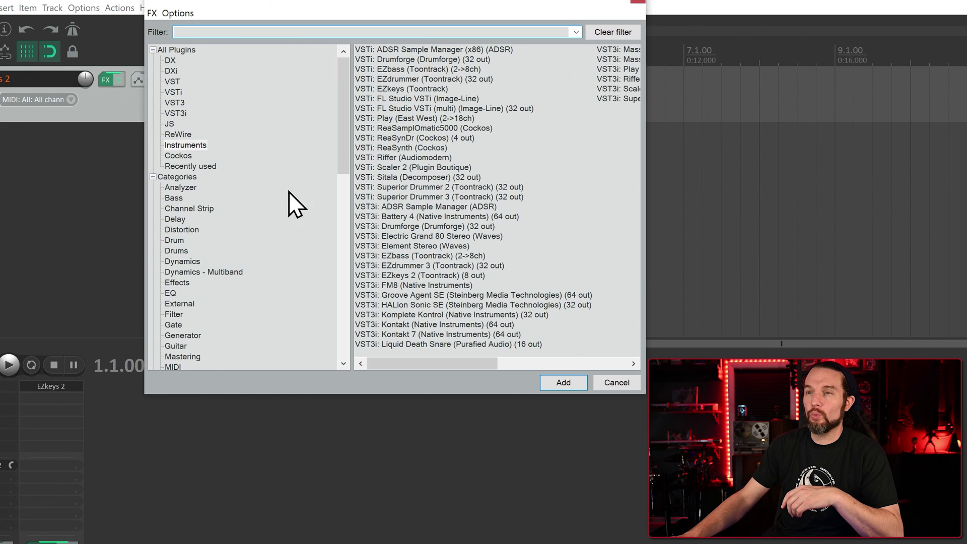
Insert Kontakt 7 on a second new track and load the Choir Horns instrument into it.
scroll(291, 302, "down", 10)
left_click(197, 208)
left_click(400, 334)
left_click(563, 383)
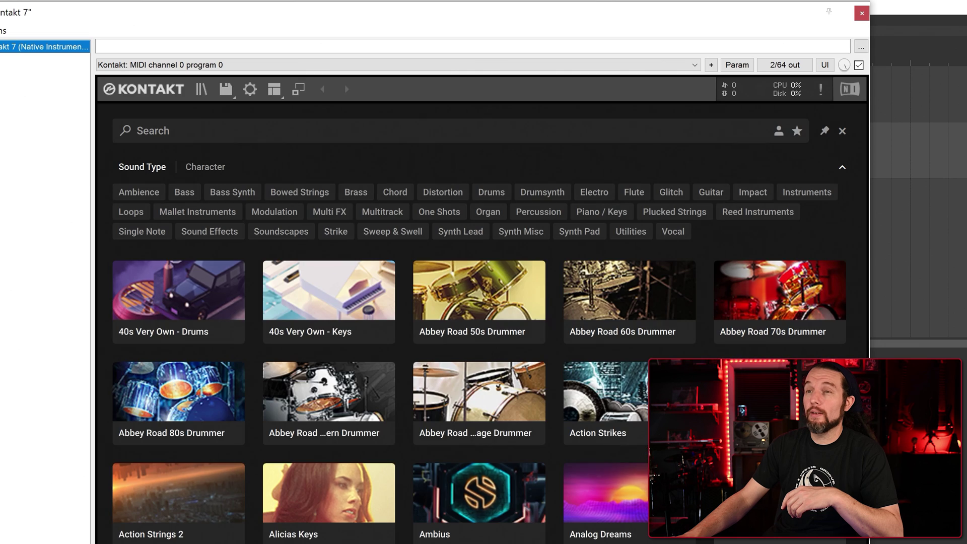
scroll(375, 403, "down", 3)
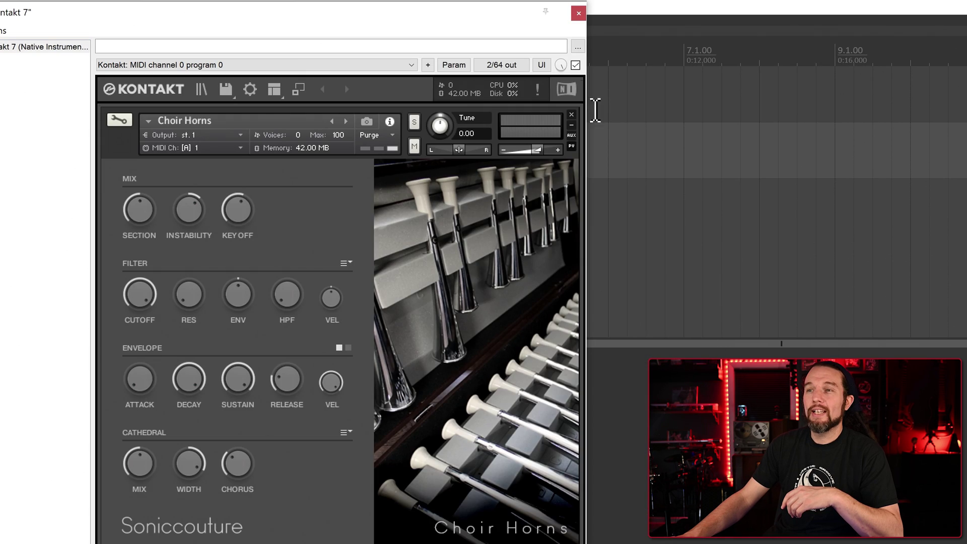
left_click(578, 13)
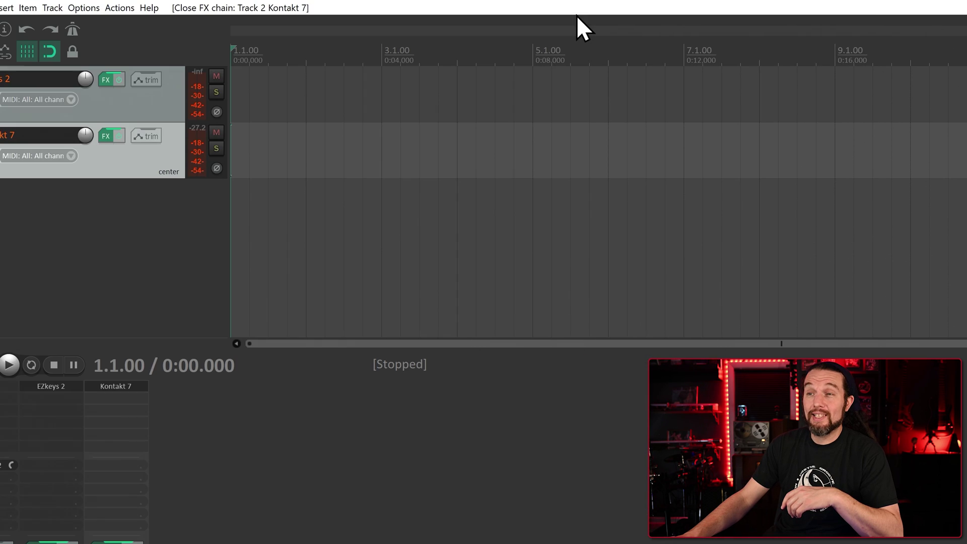
Enable MIDI Out in the general settings of EZkeys 2 on track 1.
left_click(63, 390)
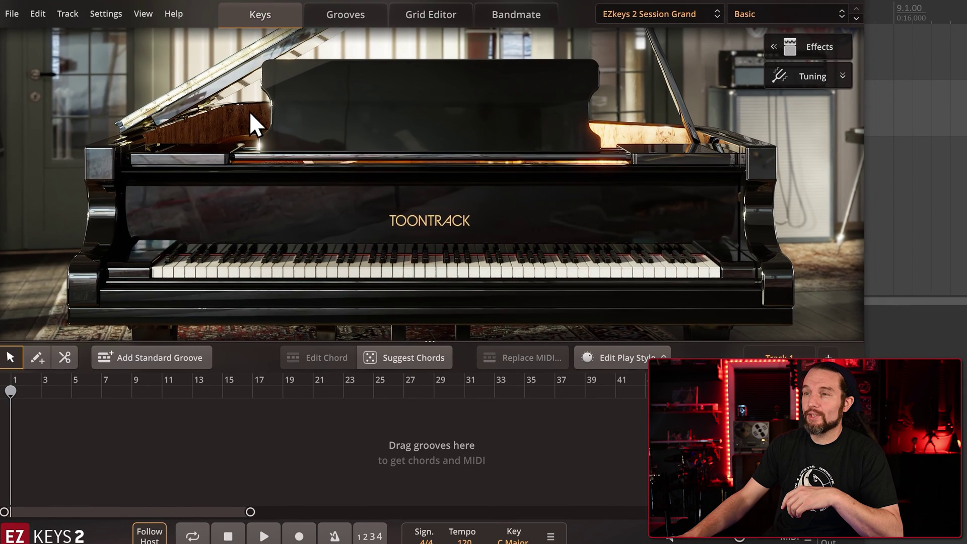
left_click(114, 11)
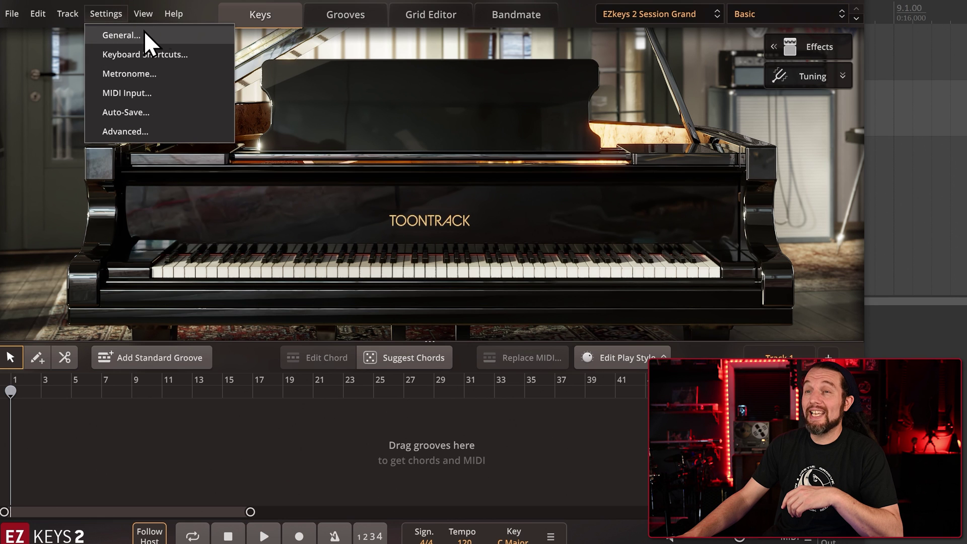
left_click(167, 31)
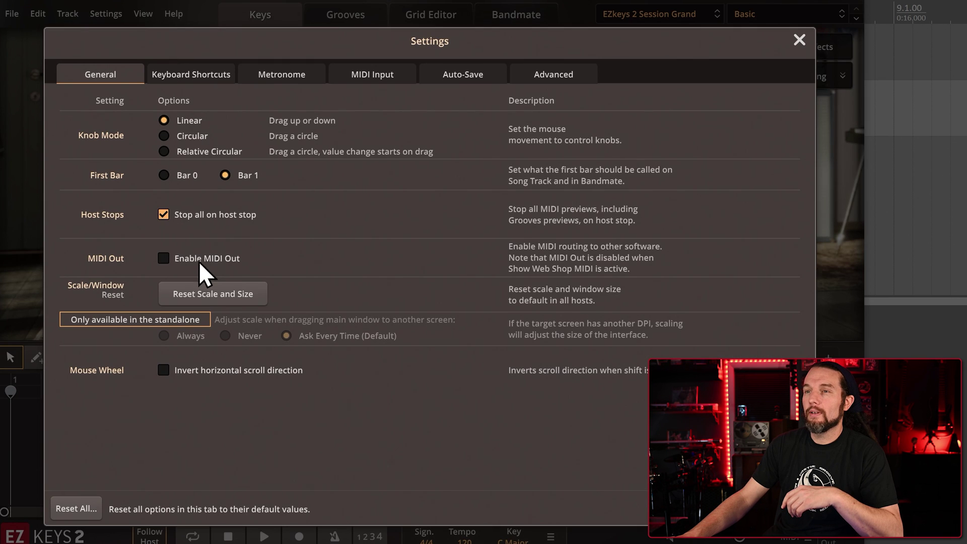
left_click(163, 258)
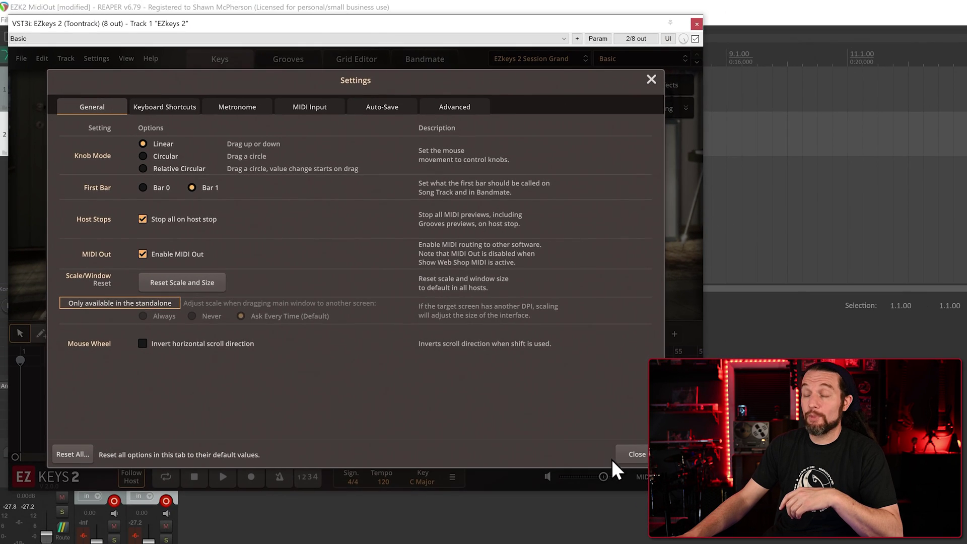
left_click(635, 454)
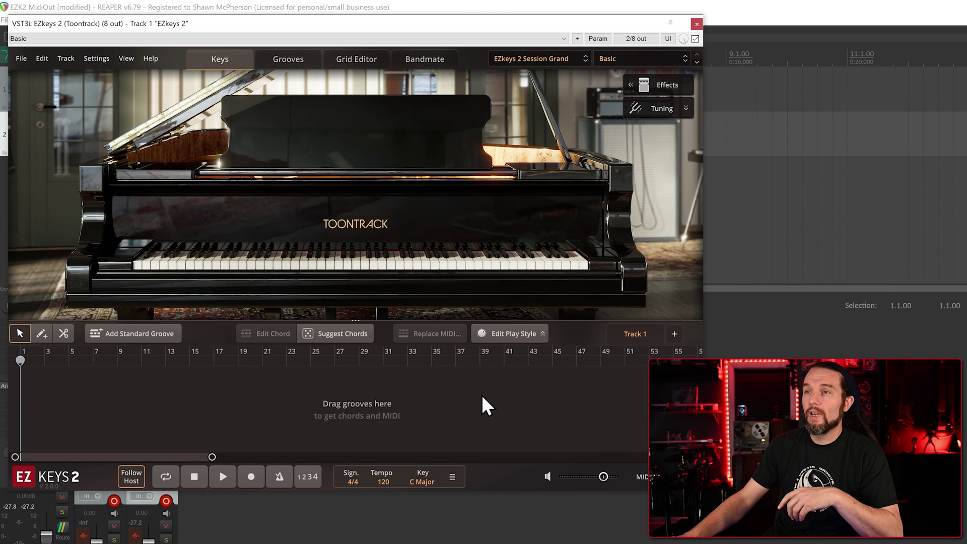
Play the Pre Chorus 03 groove in EZkeys 2 and lower the EZkeys 2 track volume to -inf.
left_click(291, 62)
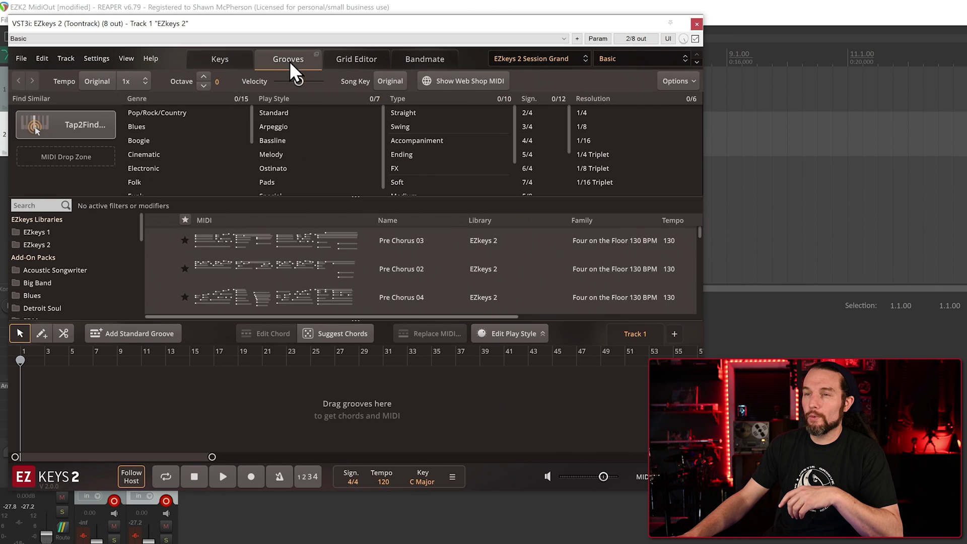
left_click(164, 242)
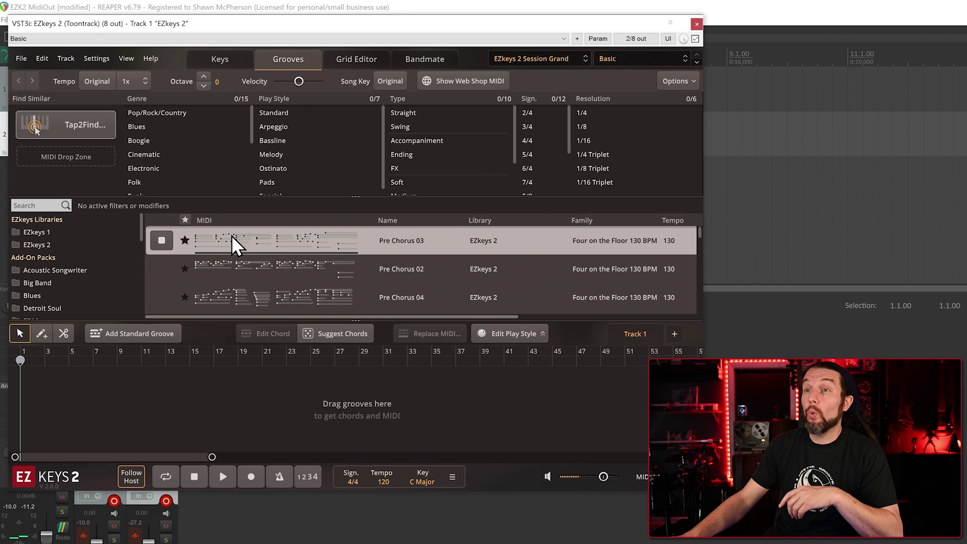
left_click(697, 26)
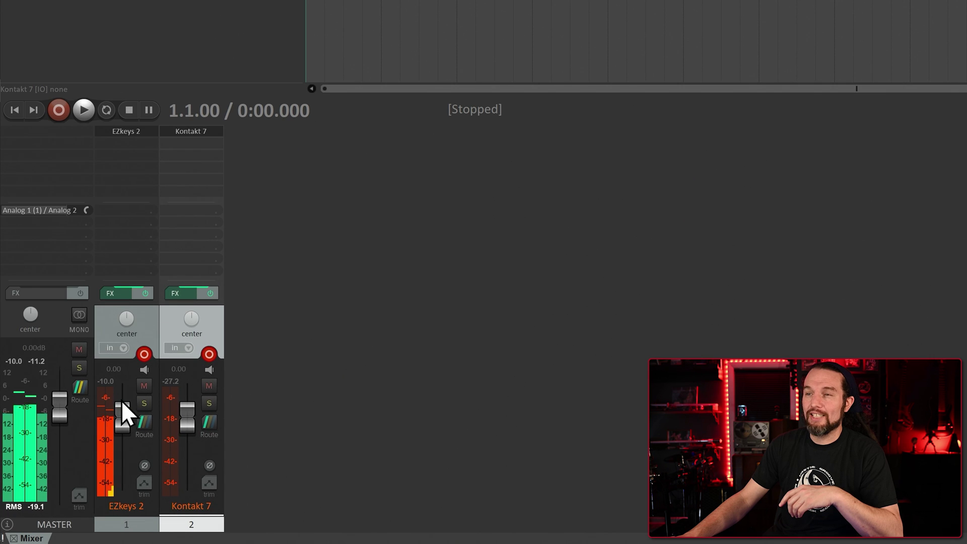
left_click_drag(123, 410, 116, 505)
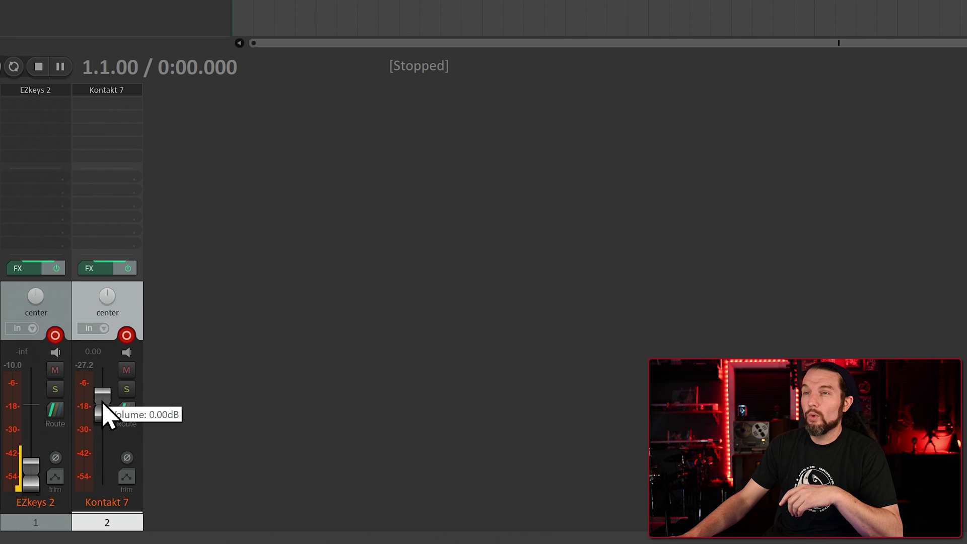
Add a receive from track 1 EZkeys 2 to the Kontakt 7 track and reopen the EZkeys 2 instrument on its Keys page.
key("alt+r")
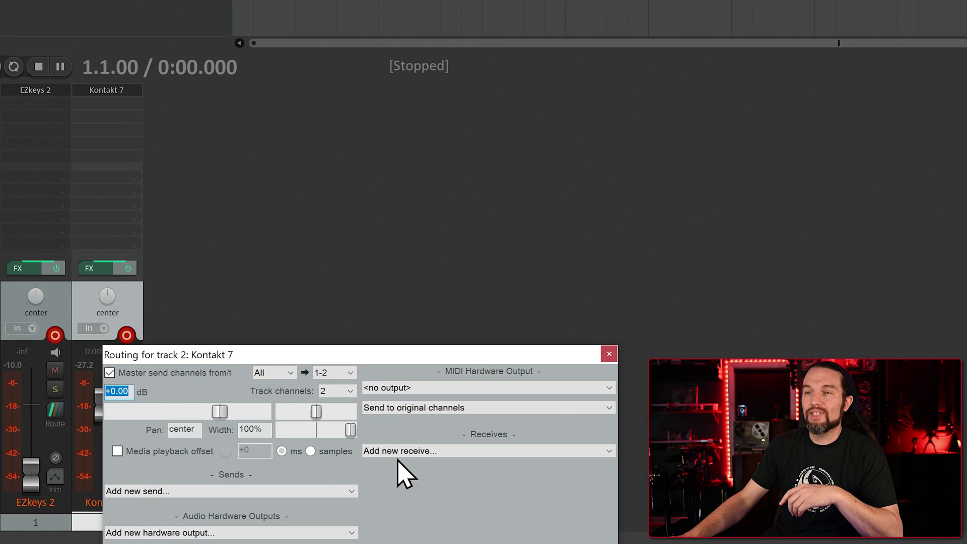
left_click(443, 453)
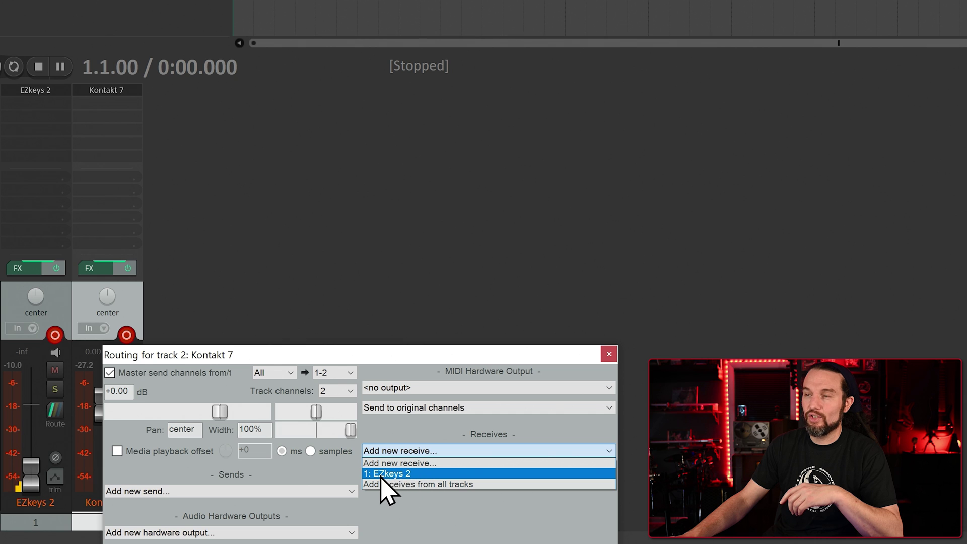
left_click(393, 474)
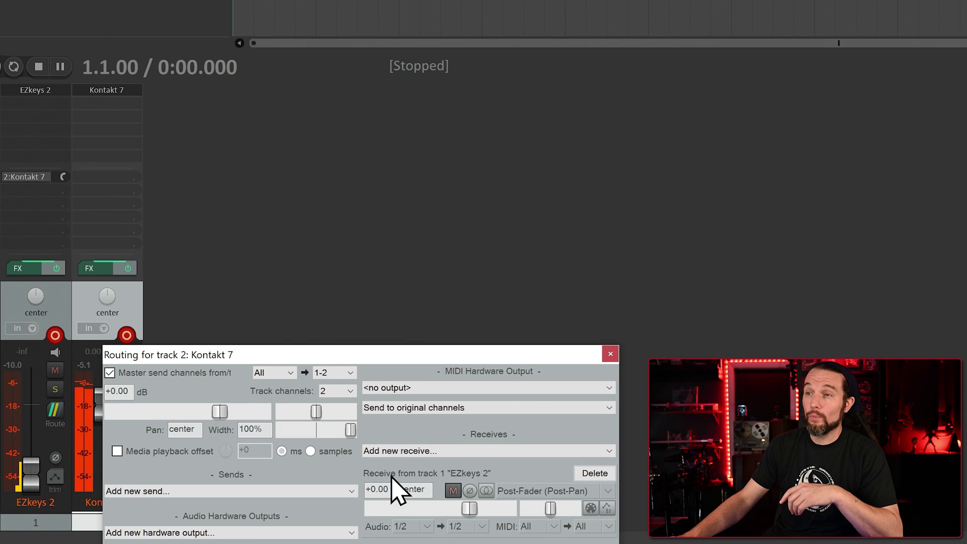
left_click(607, 354)
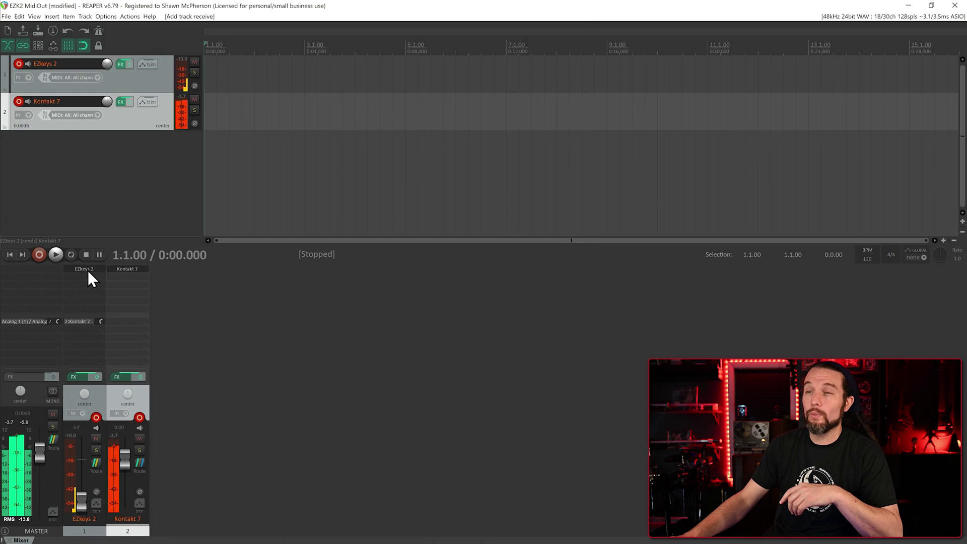
left_click(33, 92)
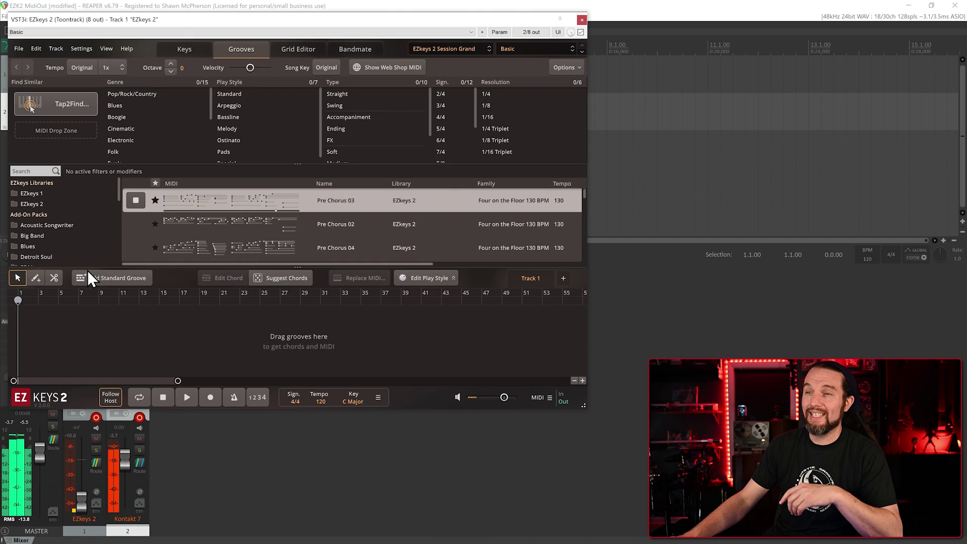
left_click(183, 47)
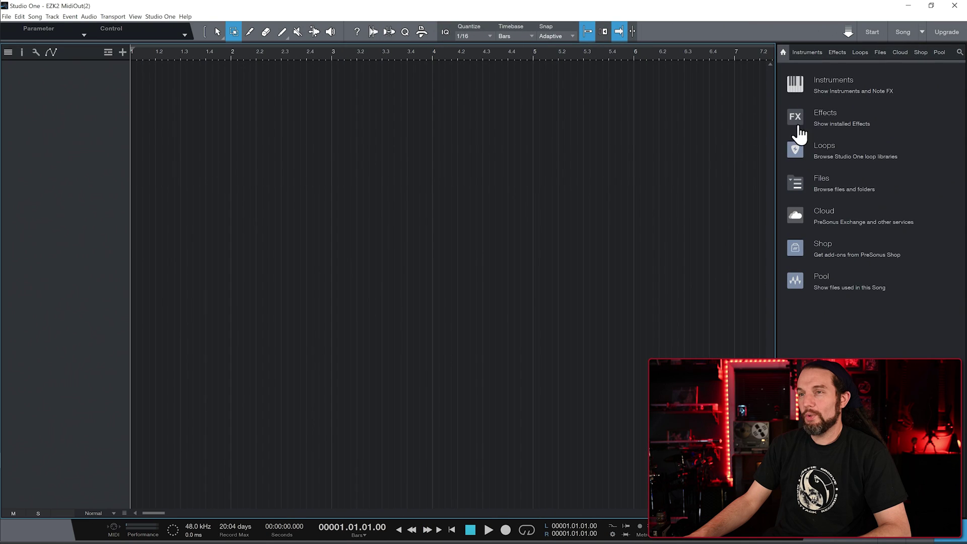
In Studio One, insert EZkeys 2 from Toontrack on a new instrument track.
left_click(618, 81)
left_click_drag(610, 308, 69, 154)
left_click_drag(283, 152, 284, 152)
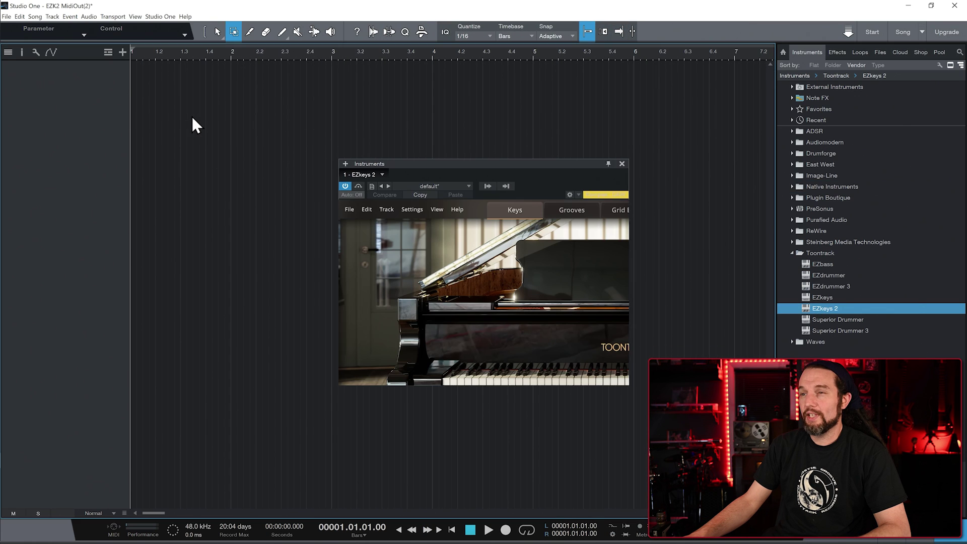
left_click_drag(388, 167, 55, 121)
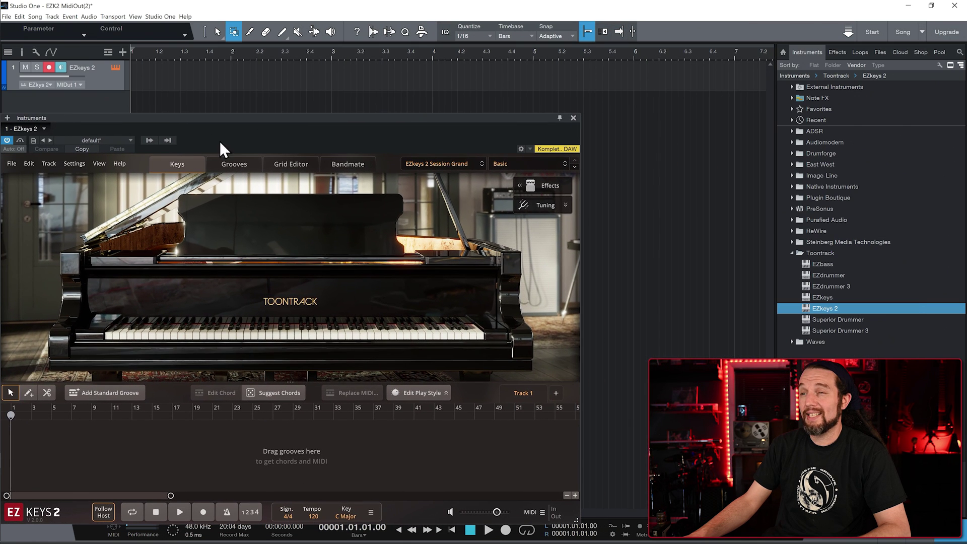
Insert Kontakt 7 from Native Instruments on a second track and load the Elysium Harp 1 - Main instrument into it.
left_click(792, 186)
left_click_drag(822, 241, 212, 131)
scroll(301, 320, "down", 3)
left_click(349, 342)
double_click(431, 311)
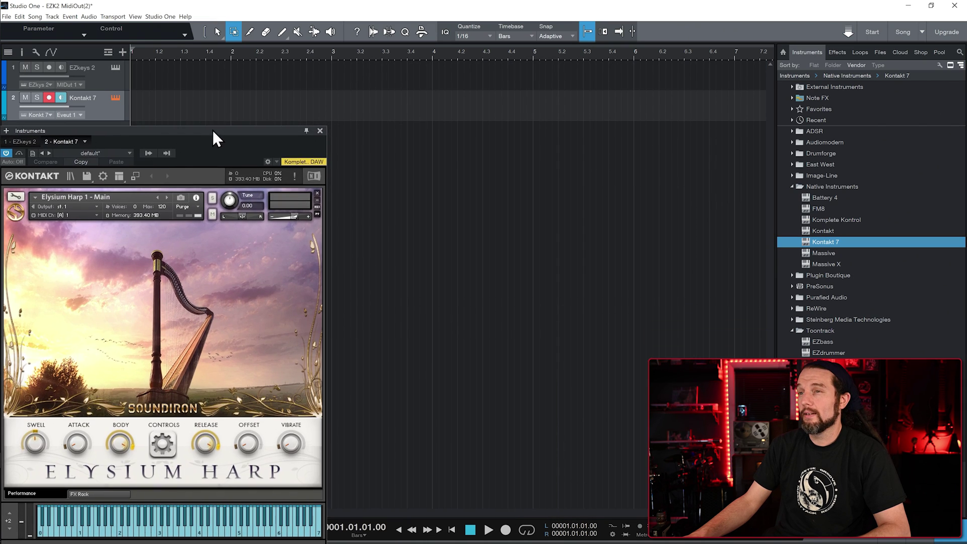
left_click(320, 130)
Open EZkeys 2 from its Studio One track and enable MIDI Out in its general settings.
left_click(117, 68)
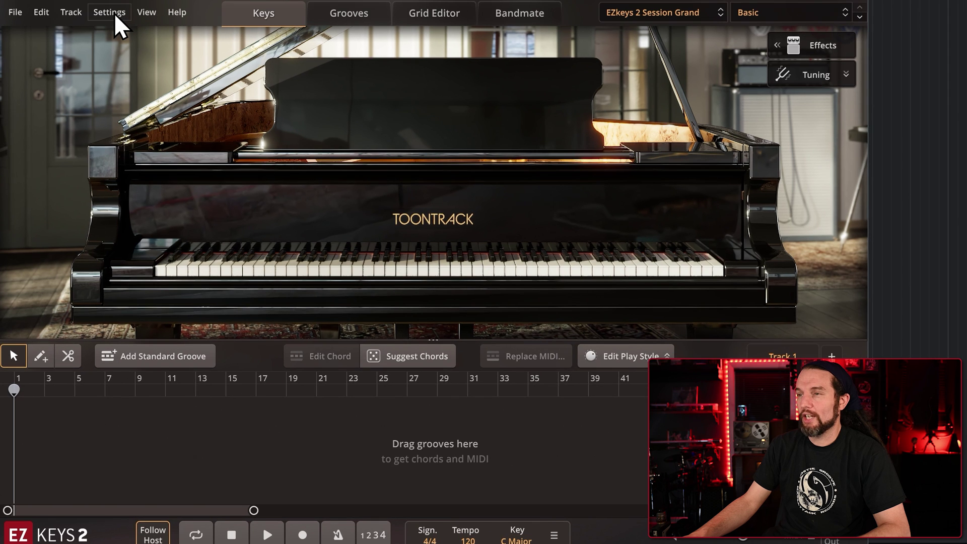
left_click(113, 13)
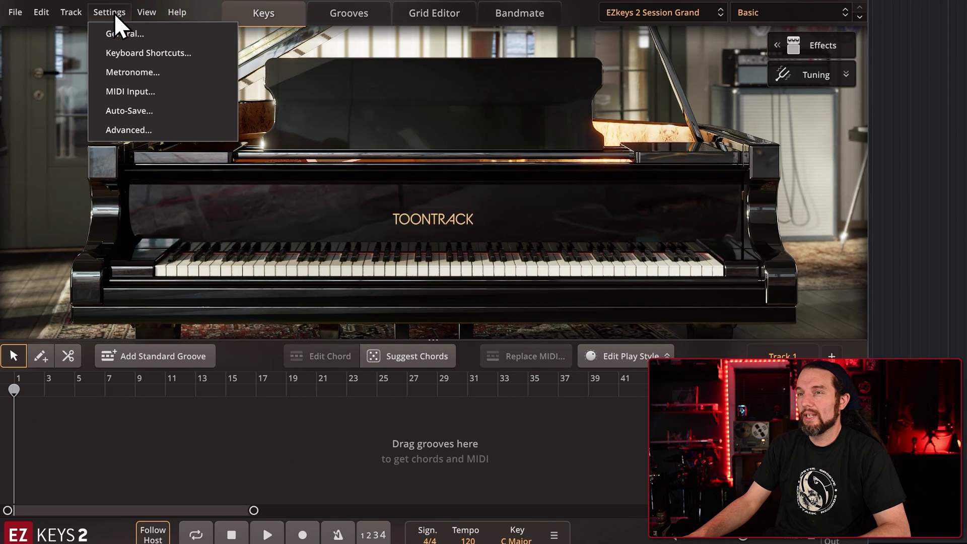
left_click(175, 35)
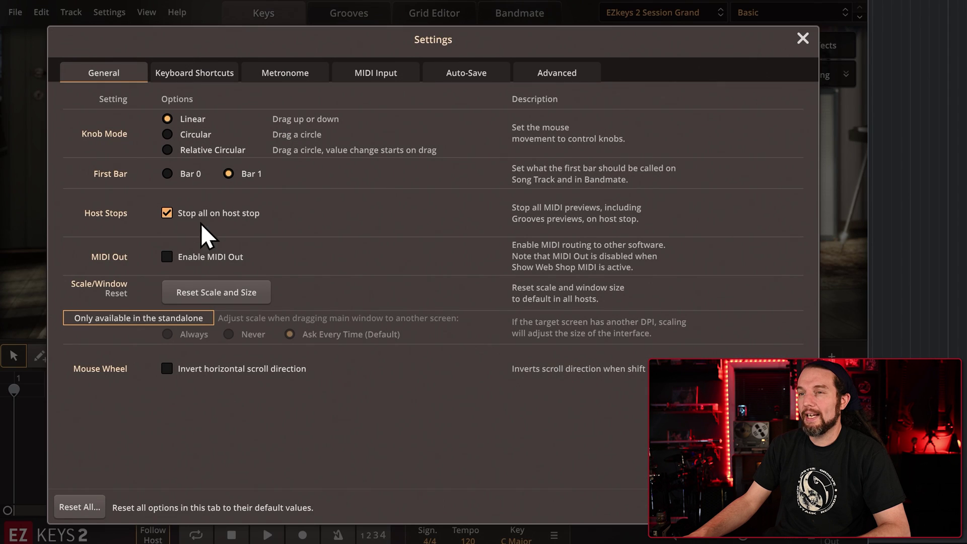
left_click(171, 258)
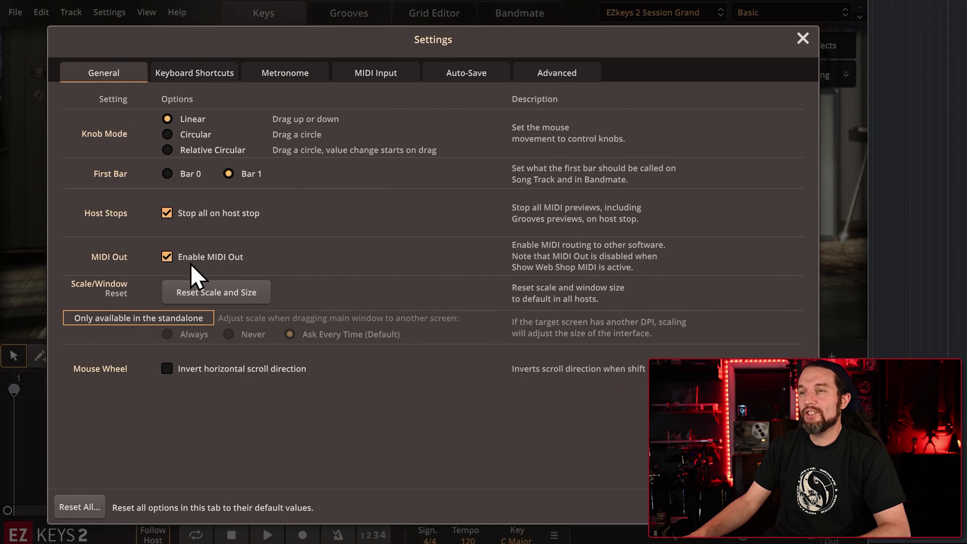
left_click(527, 491)
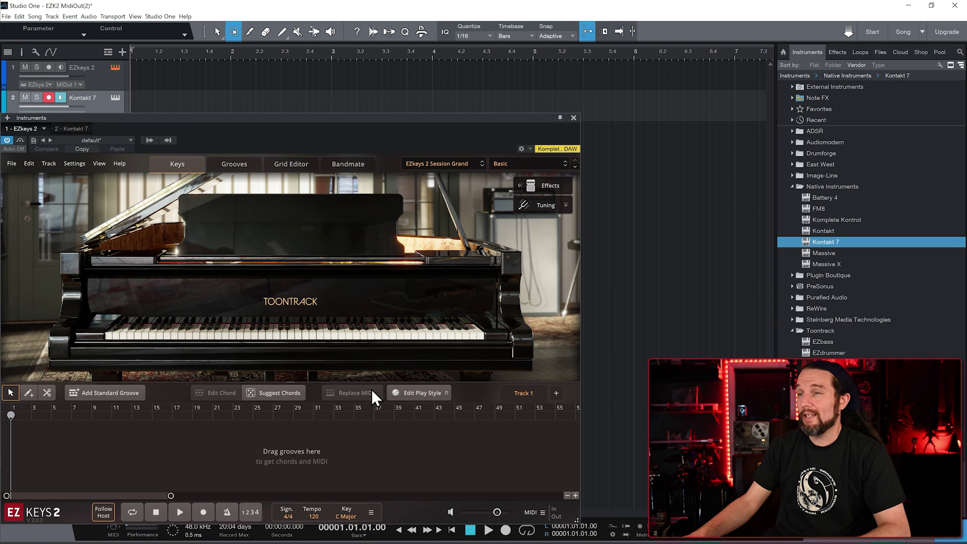
Play the Pre Chorus 03 groove in EZkeys 2 and mute the EZkeys 2 channel in the mixer.
left_click(226, 168)
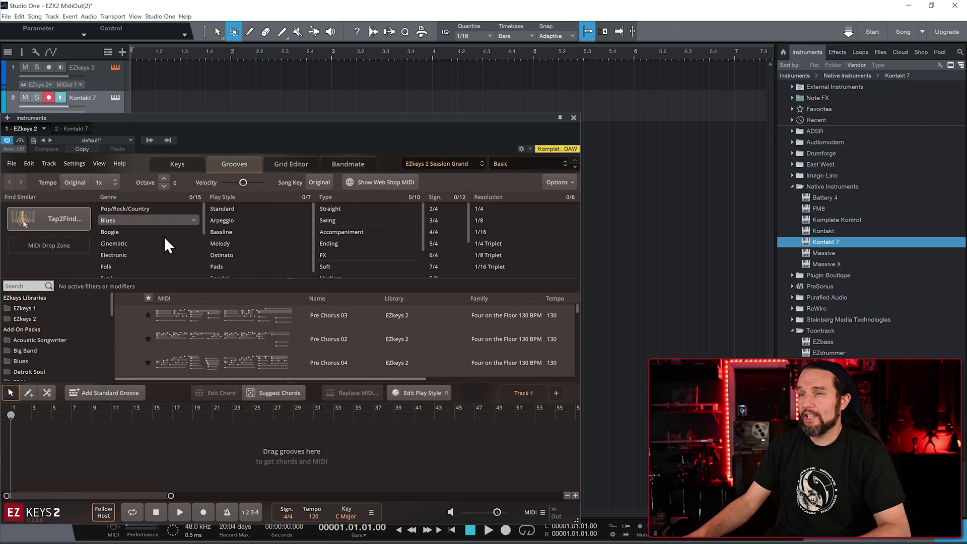
left_click(129, 315)
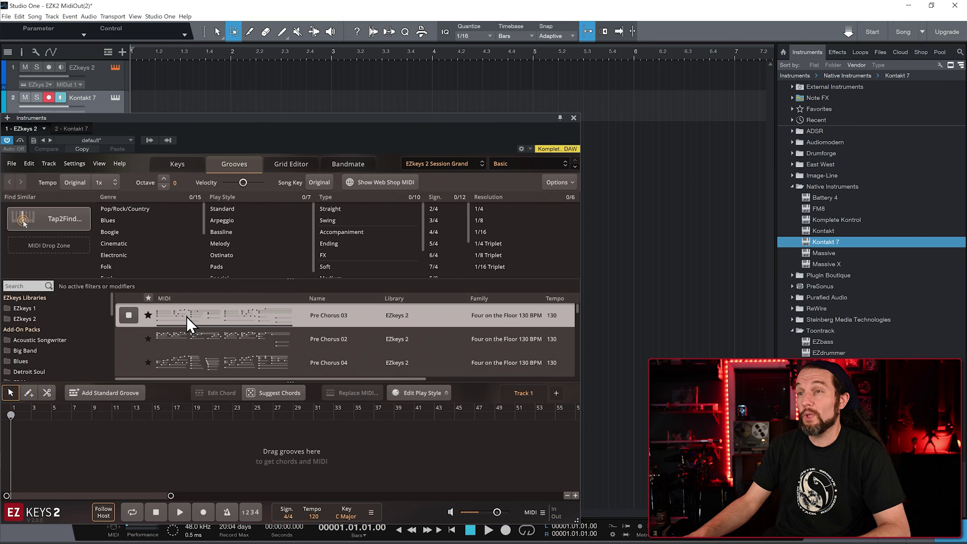
left_click(573, 117)
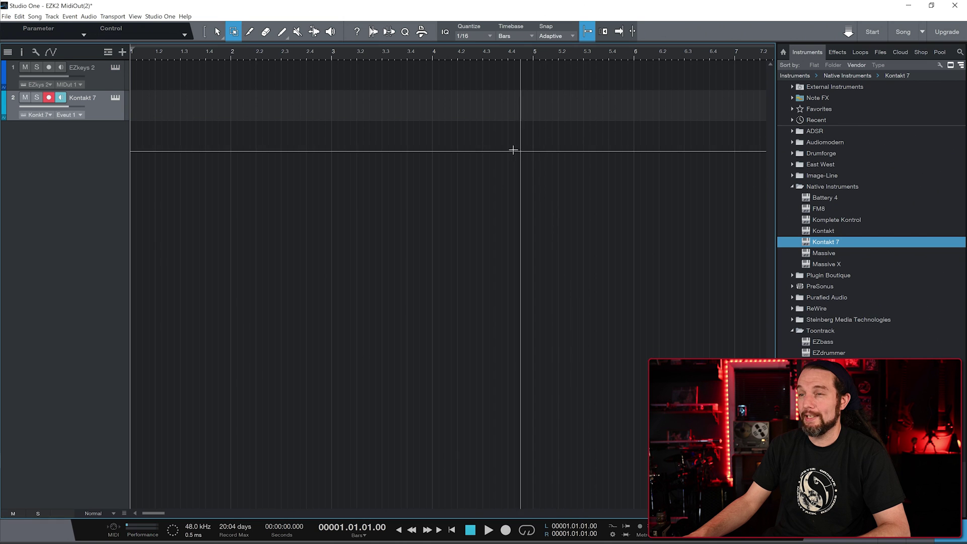
key("F3")
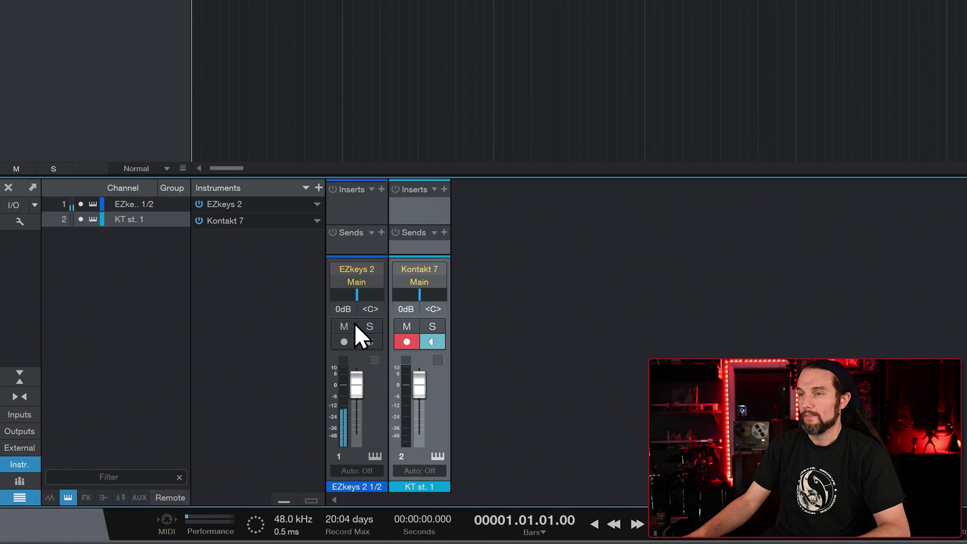
left_click(343, 328)
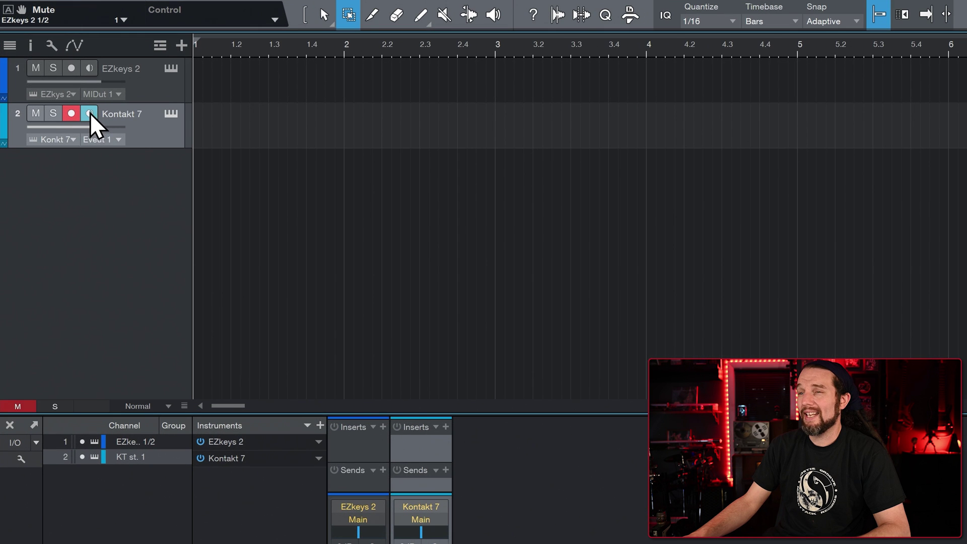
Set the Kontakt 7 track's input to EZkeys 2 and open the Kontakt 7 instrument window.
left_click(30, 46)
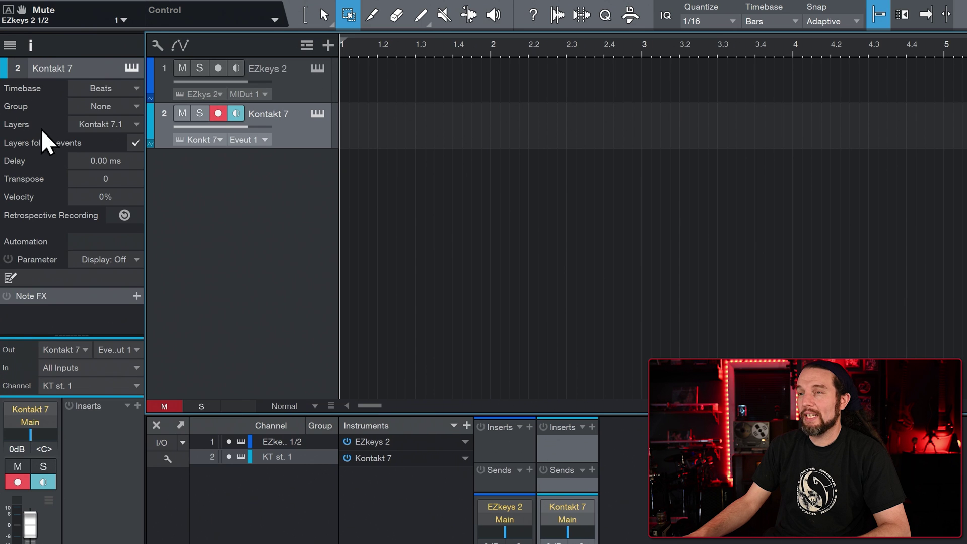
left_click(92, 369)
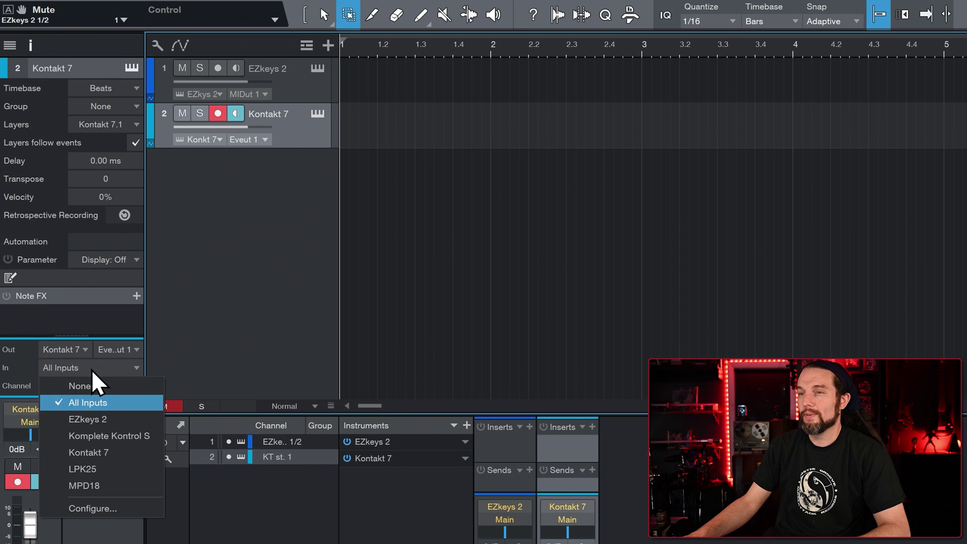
left_click(113, 420)
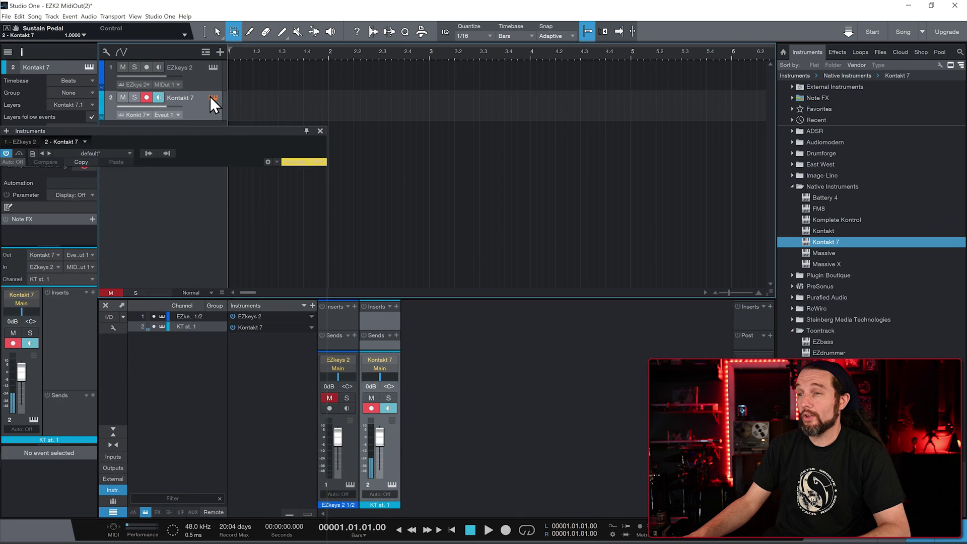
left_click(318, 113)
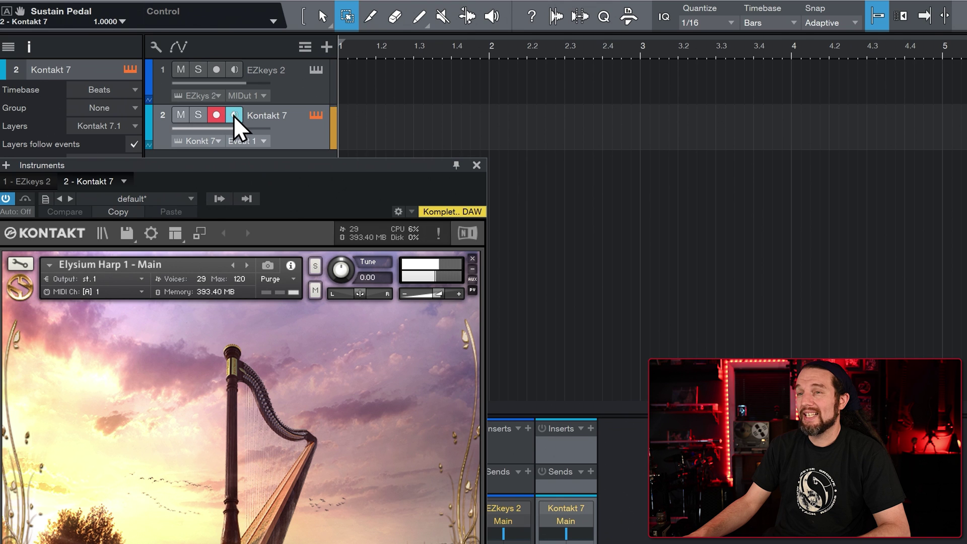
With the EZkeys 2 track selected, turn off Instrument Input follows Selection and select the Kontakt 7 track.
left_click(295, 89)
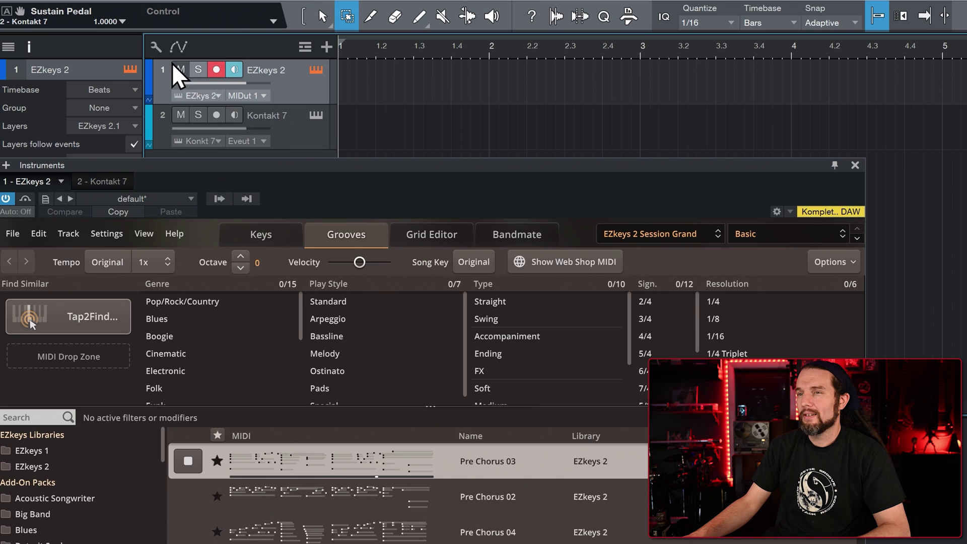
left_click(154, 46)
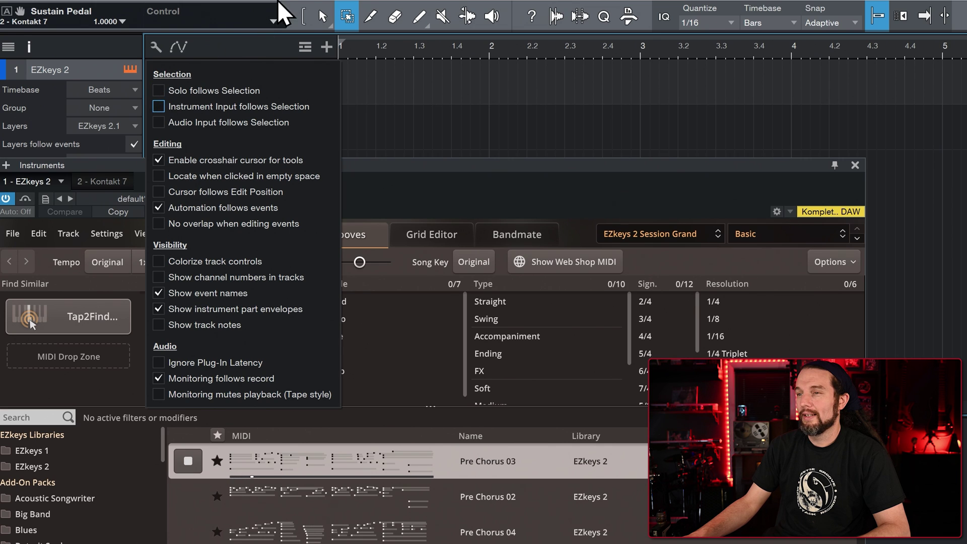
left_click(303, 6)
left_click(299, 134)
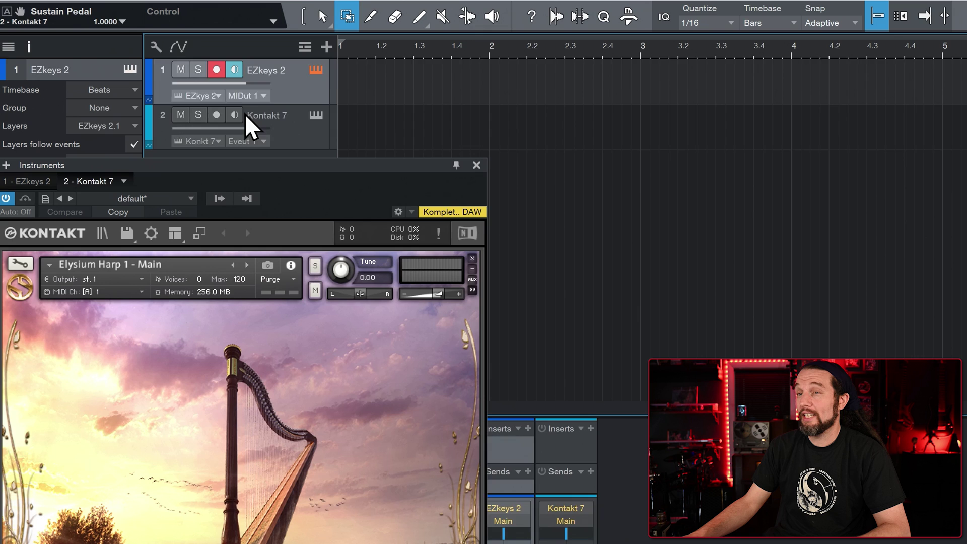
Turn off record arm and monitoring on EZkeys 2, monitor only Kontakt 7, and switch the selection between the two tracks.
left_click(216, 70)
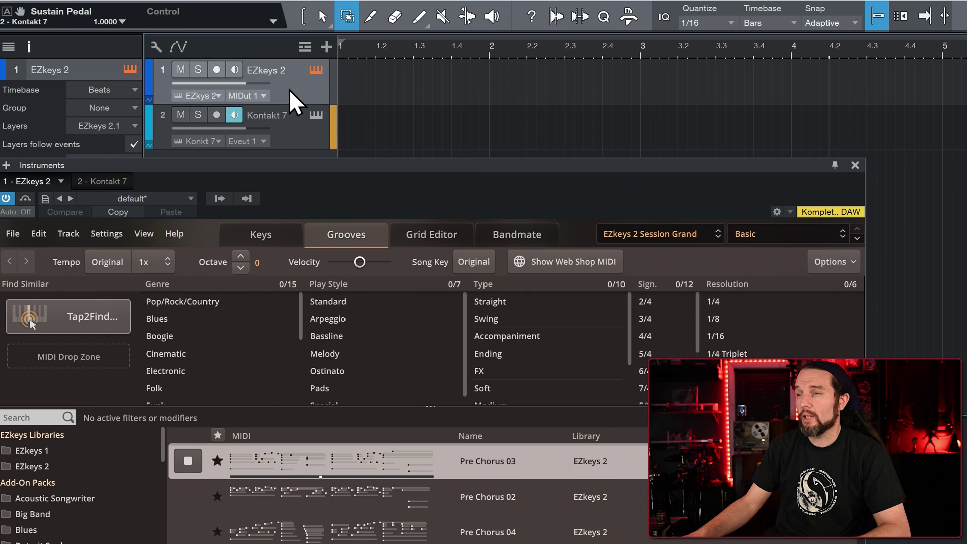
left_click(291, 125)
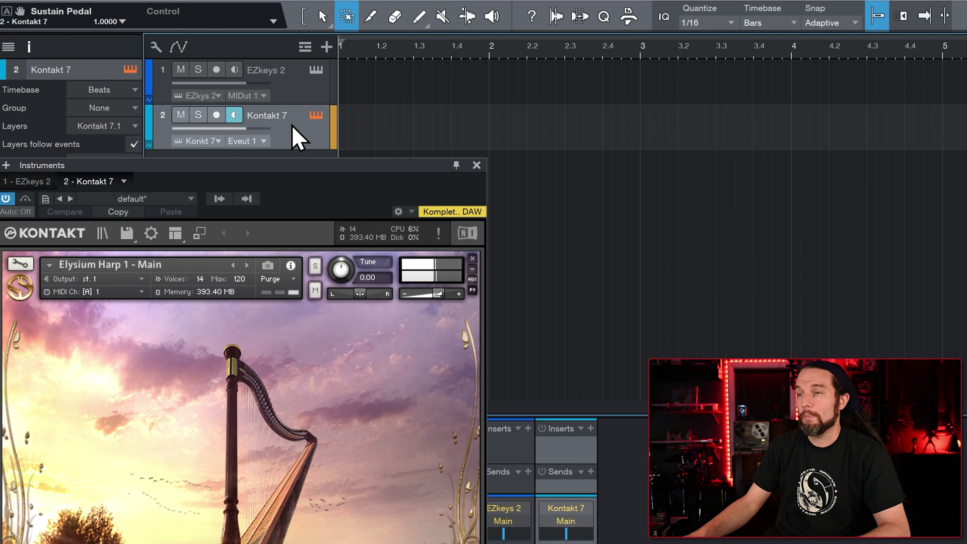
left_click(291, 92)
left_click(247, 234)
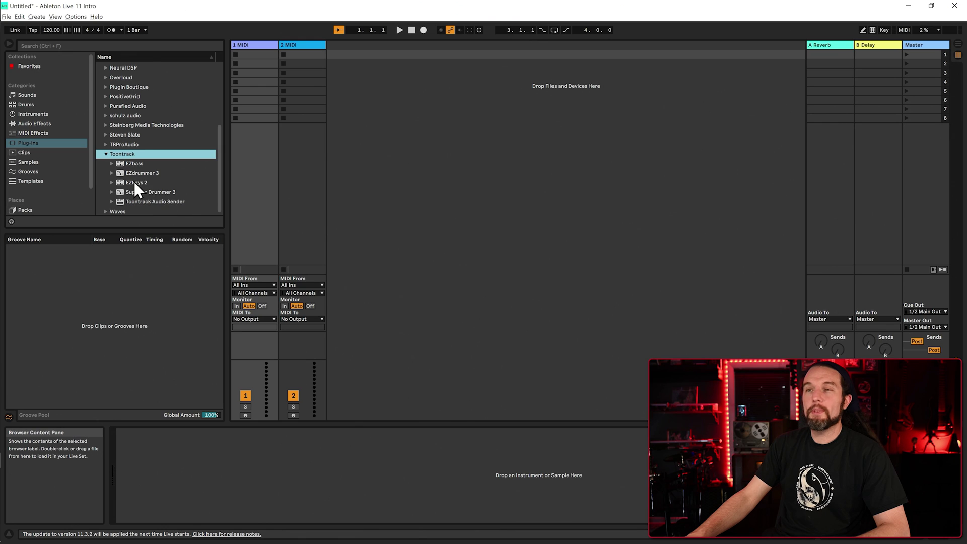
In Ableton Live, load EZkeys 2 on the first MIDI track and Komplete Kontrol on the second, closing its plug-in window.
left_click_drag(134, 182, 246, 147)
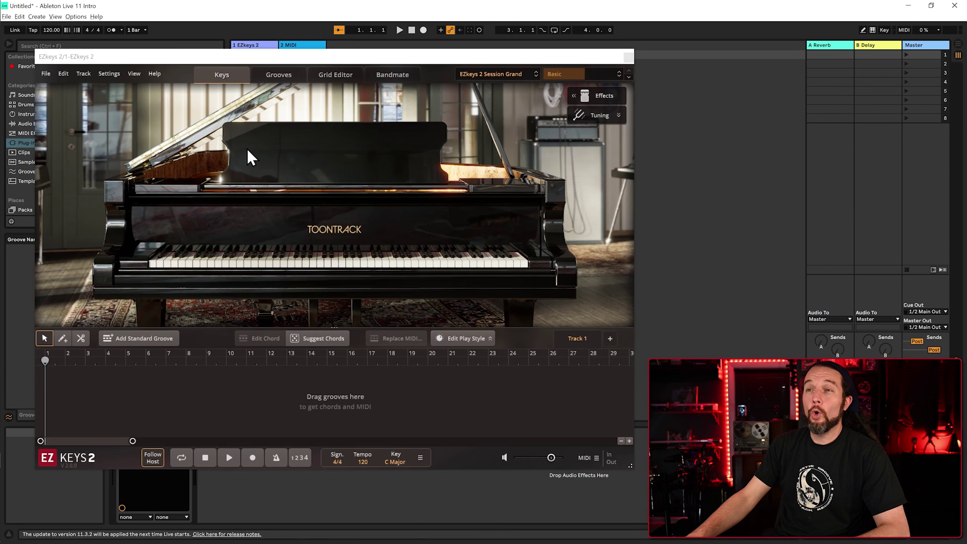
left_click(117, 125)
scroll(138, 279, "down", 5)
left_click(132, 283)
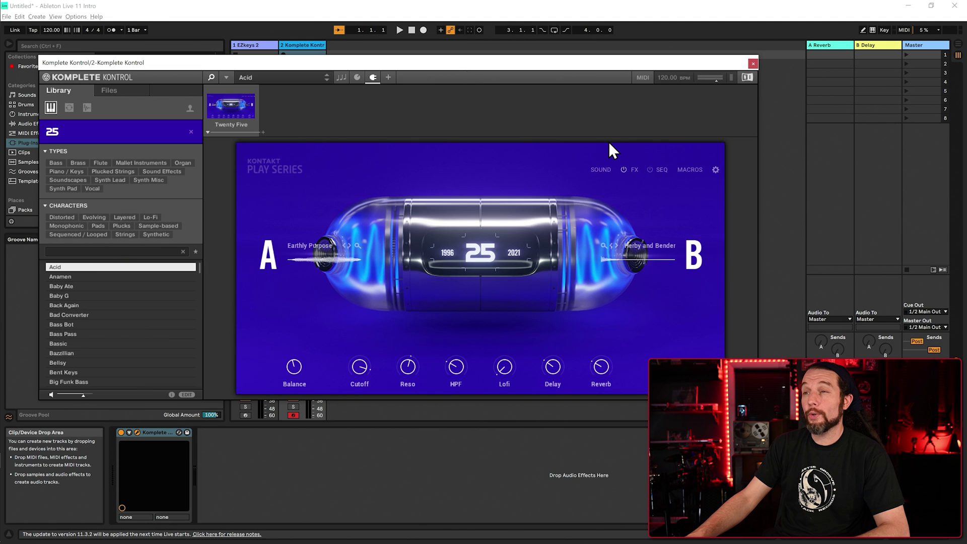
left_click(753, 63)
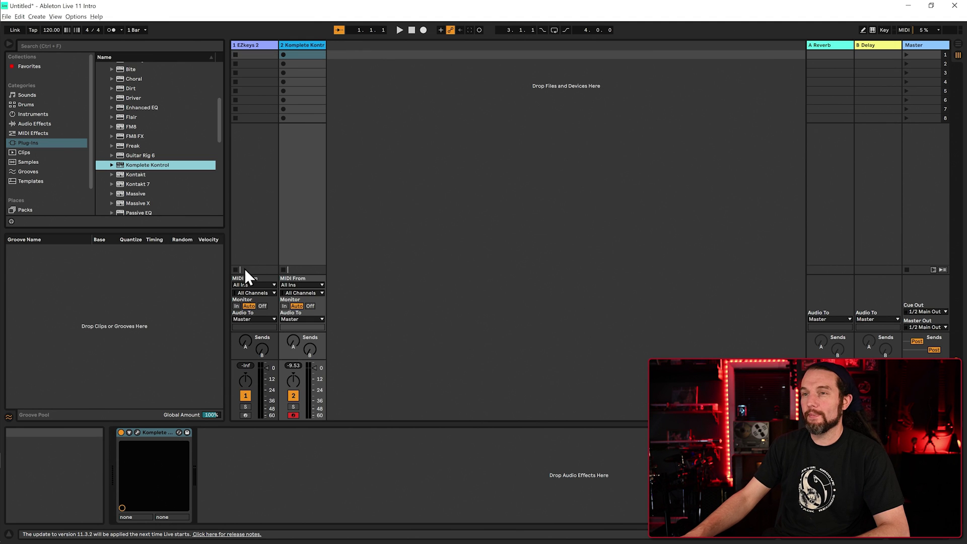
Open EZkeys 2 from the first Ableton Live track and enable MIDI Out in its general settings.
left_click(230, 272)
left_click(137, 432)
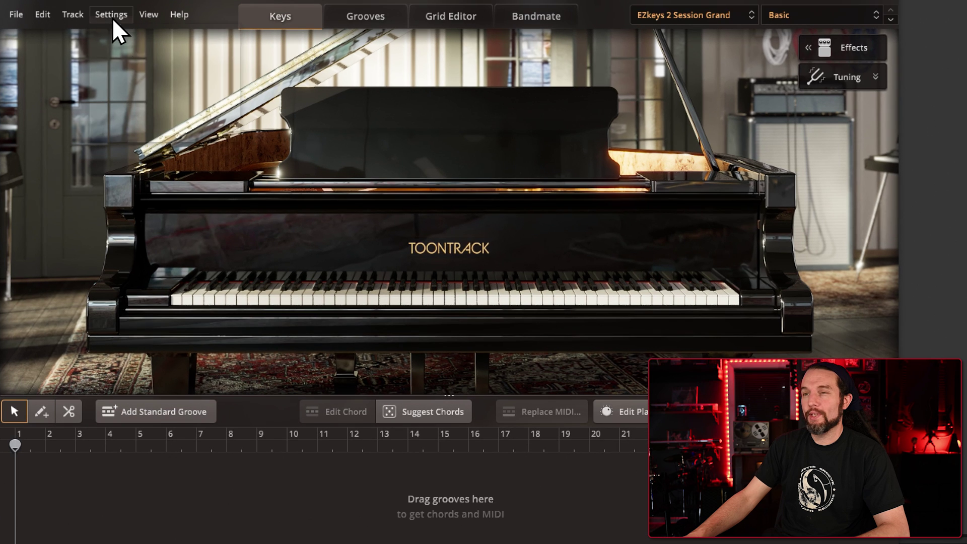
left_click(112, 17)
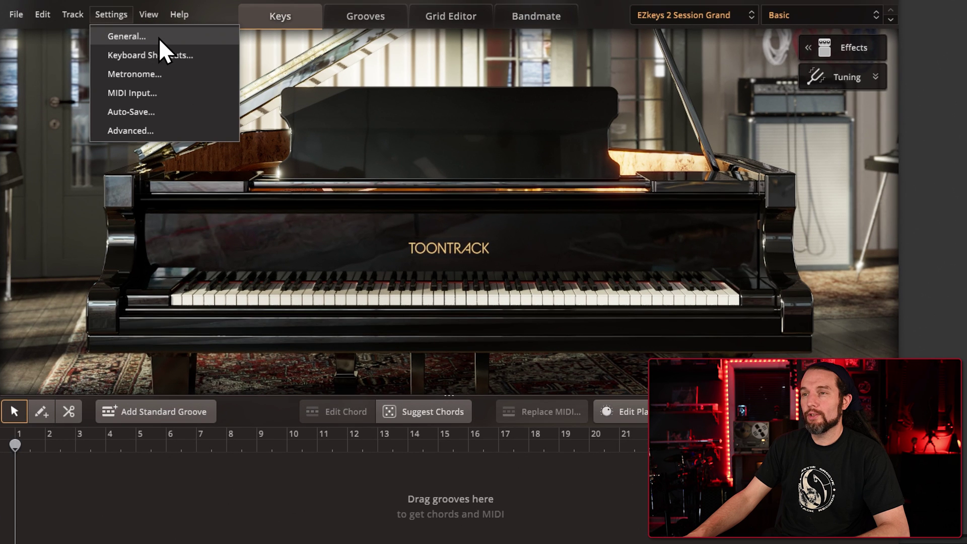
left_click(127, 36)
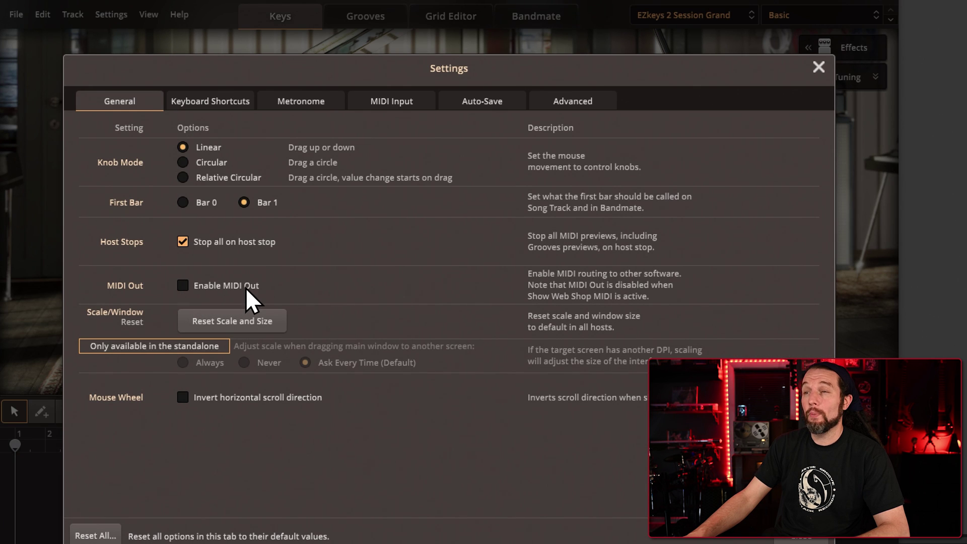
left_click(183, 285)
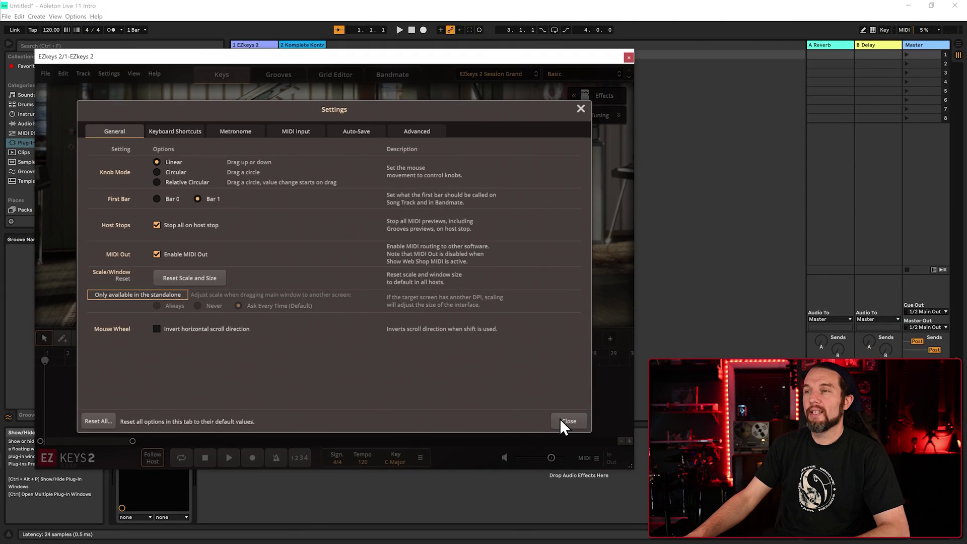
left_click(803, 535)
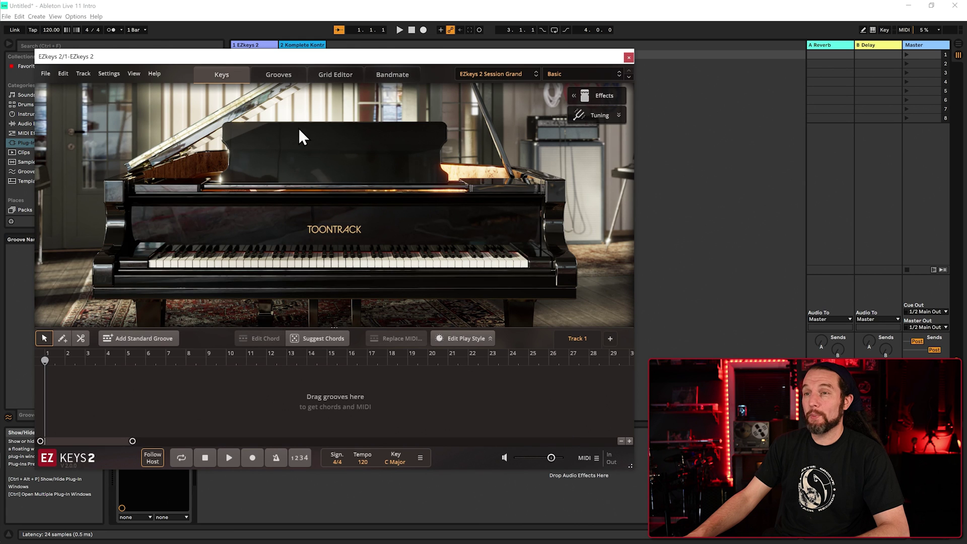
Play the Pre Chorus 03 groove in EZkeys 2, close the plug-in window and mute the EZkeys 2 track.
left_click(280, 75)
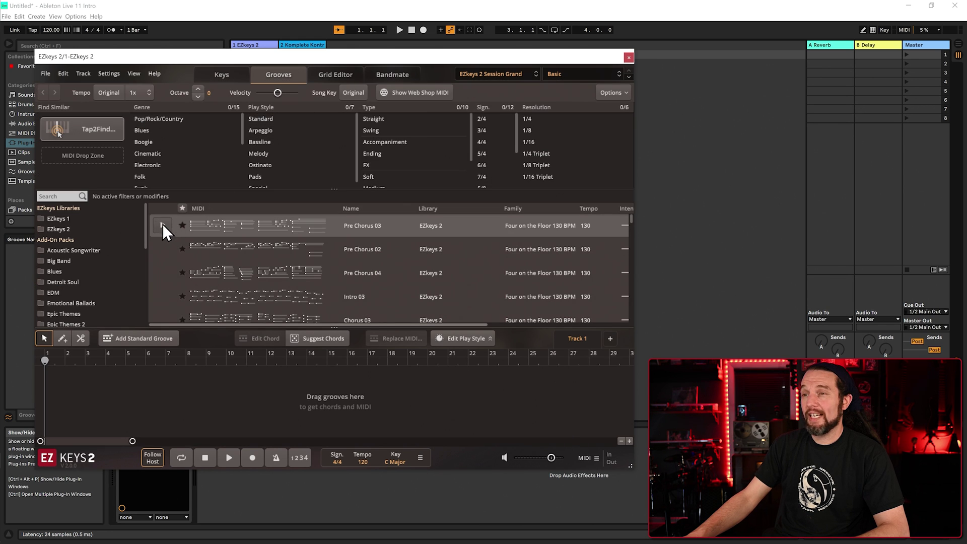
left_click(162, 224)
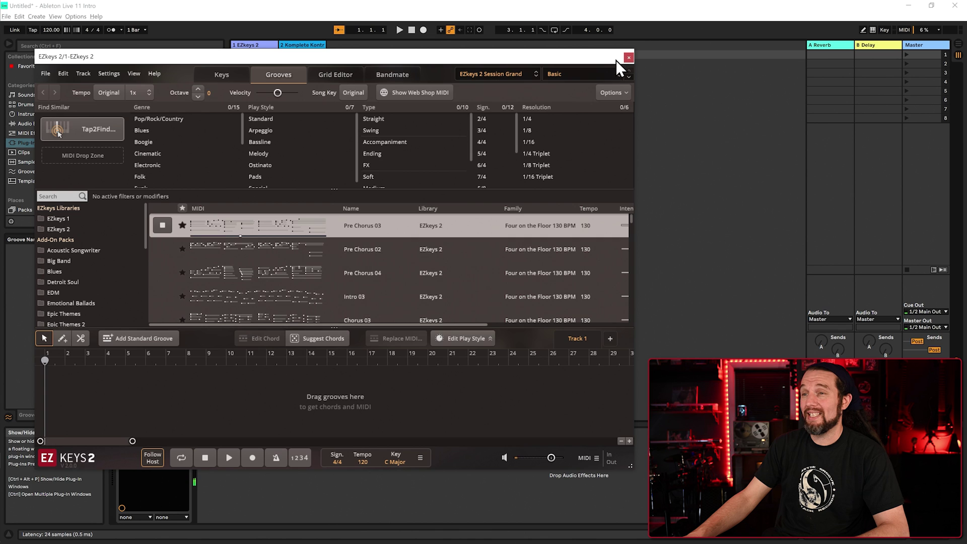
left_click(627, 58)
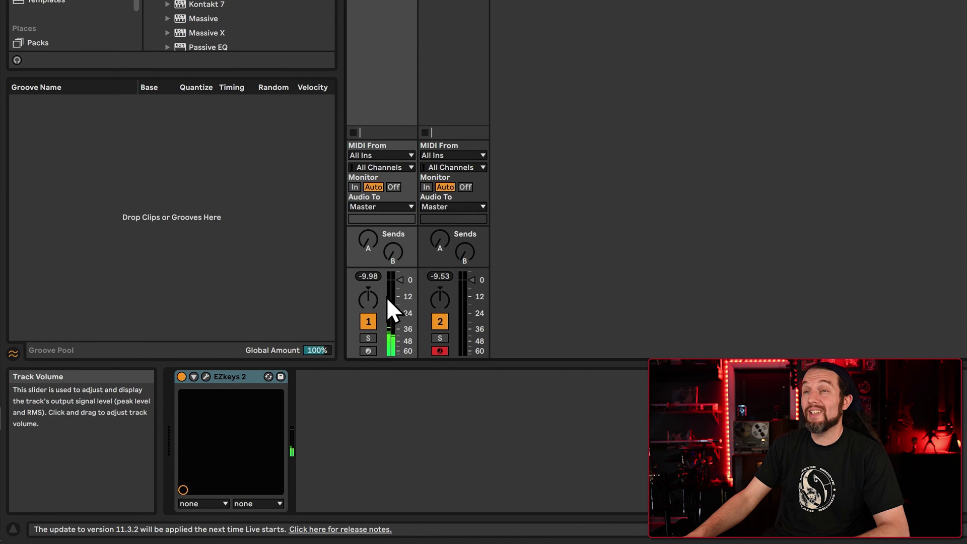
left_click(368, 322)
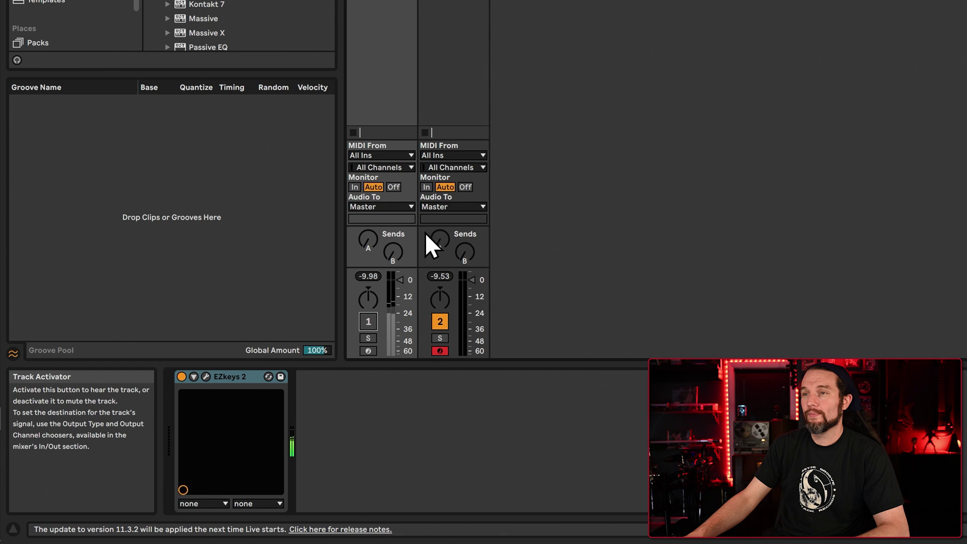
Set the Komplete Kontrol track's MIDI From to 1-EZkeys 2 with input channel EZkeys 2, and set its monitoring to In.
left_click(468, 91)
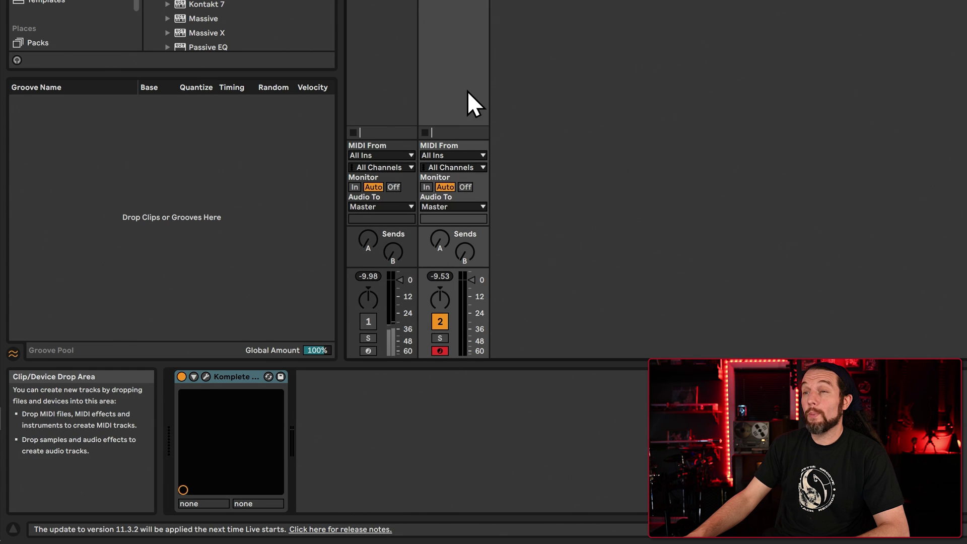
left_click(475, 154)
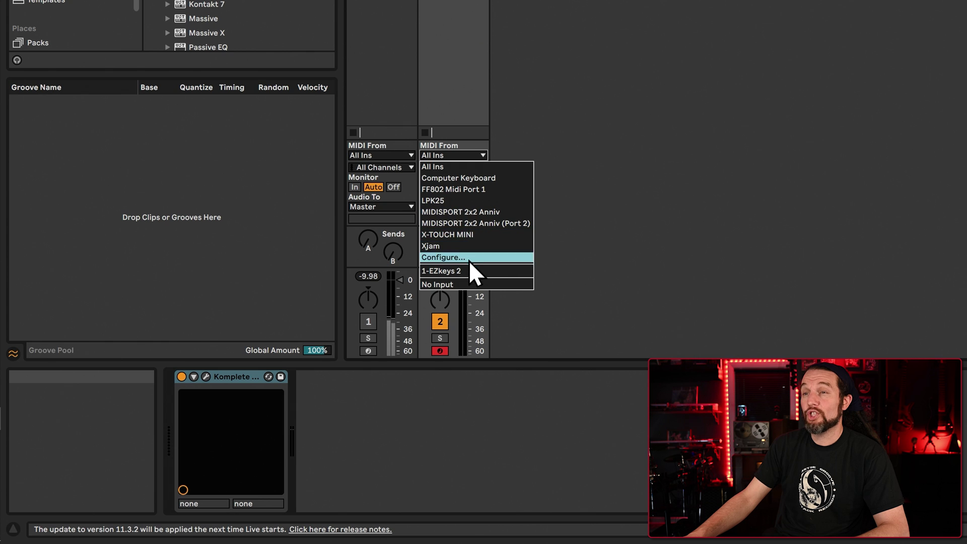
left_click(467, 270)
left_click(473, 167)
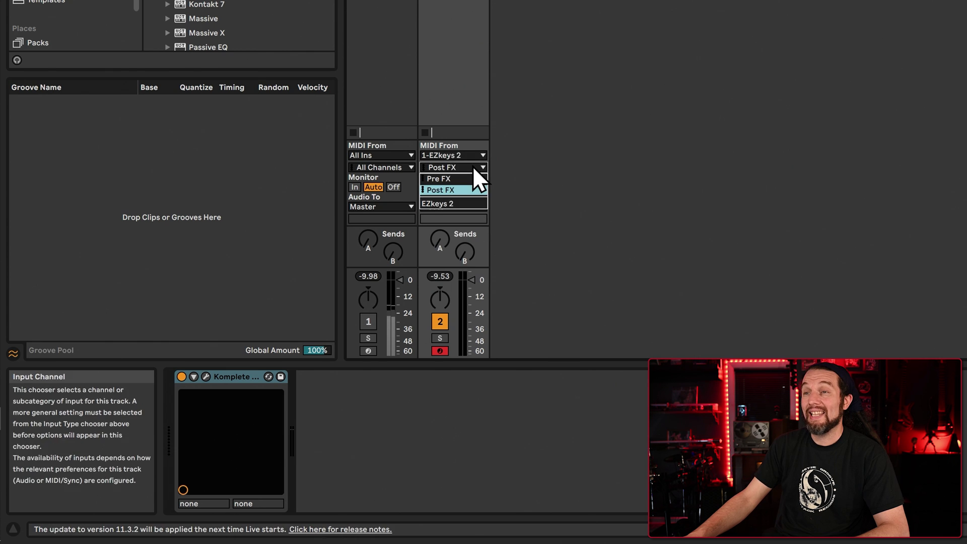
left_click(457, 201)
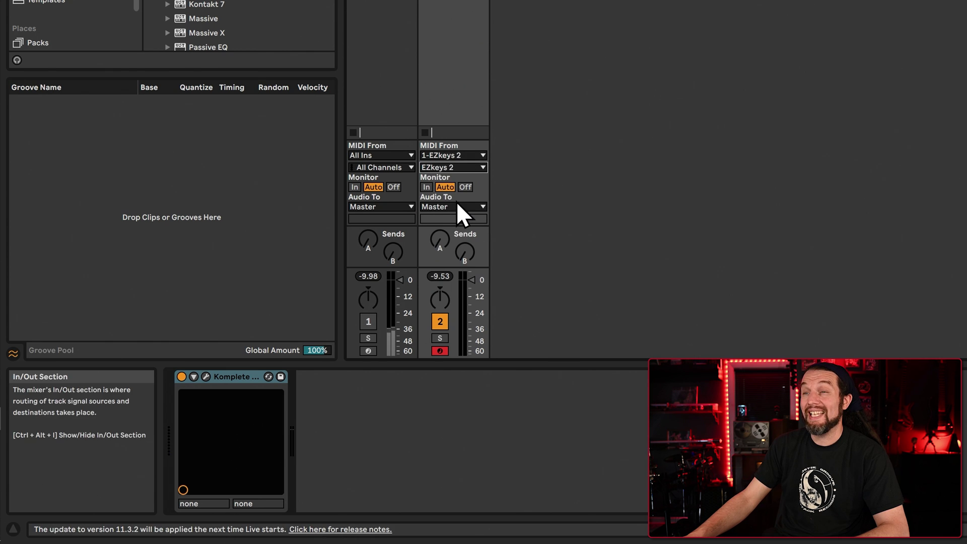
left_click(427, 187)
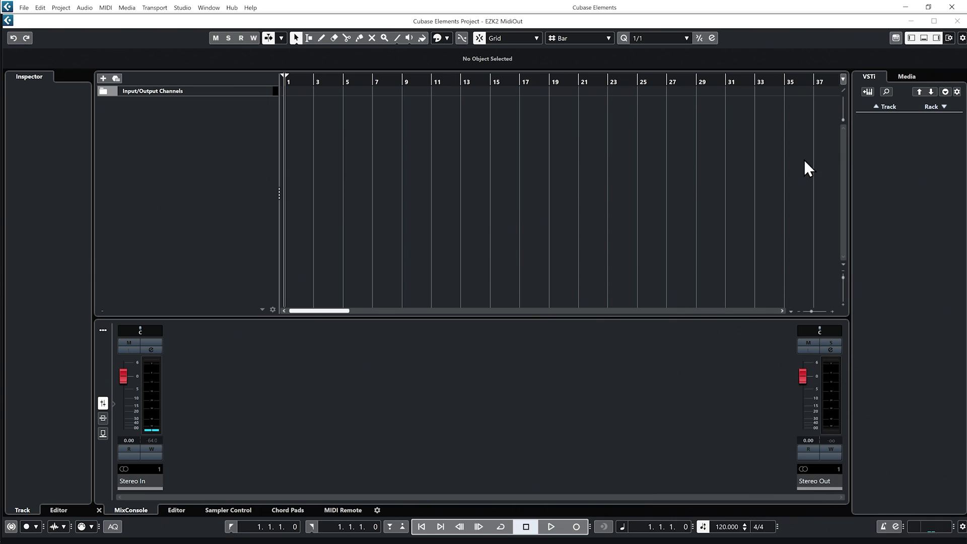
In Cubase Elements, add EZkeys 2 and Kontakt 7 as instruments with their own tracks and bring up the Kontakt 7 window.
left_click(867, 91)
left_click(464, 210)
left_click(421, 347)
left_click(494, 279)
left_click(491, 281)
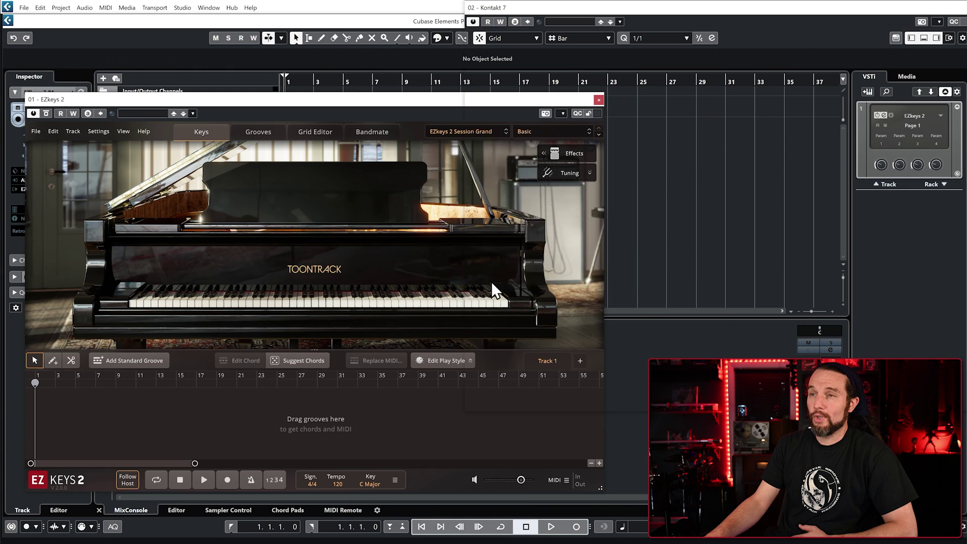
left_click(733, 248)
double_click(895, 195)
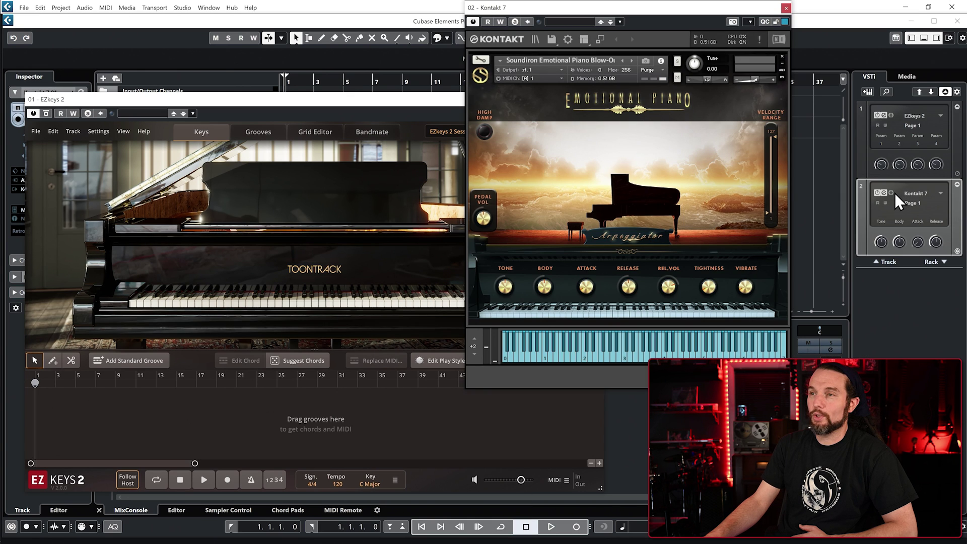
Enable MIDI Out in the general settings of the EZkeys 2 instance in Cubase.
left_click(324, 102)
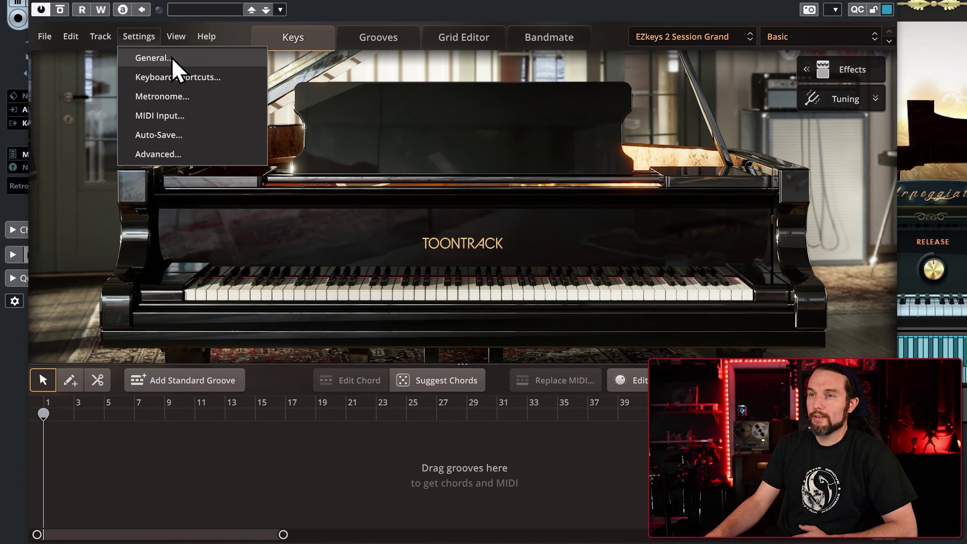
left_click(212, 57)
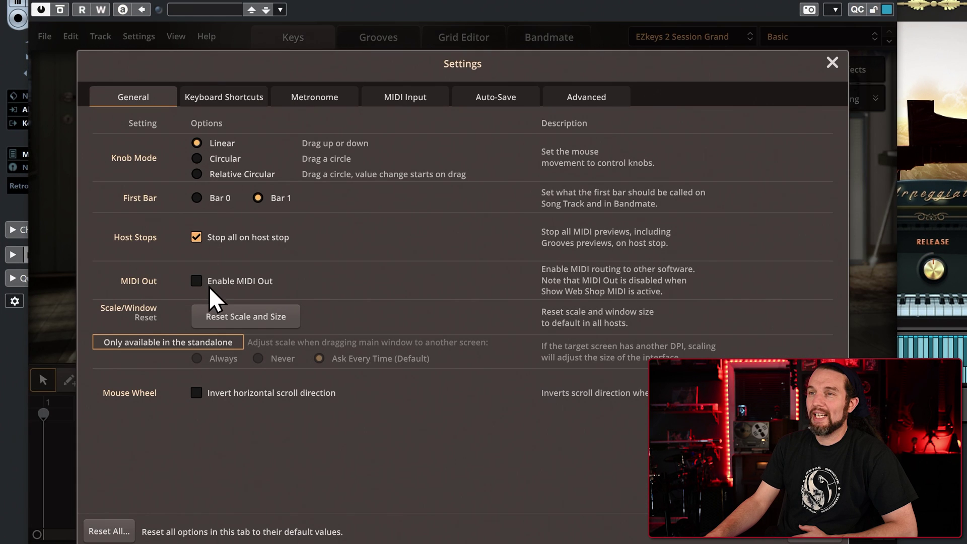
left_click(194, 277)
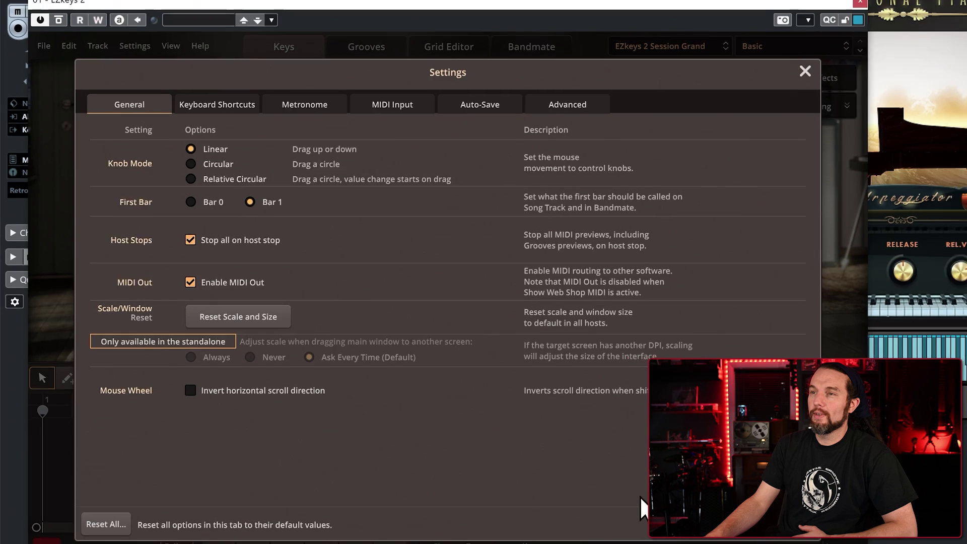
left_click(806, 533)
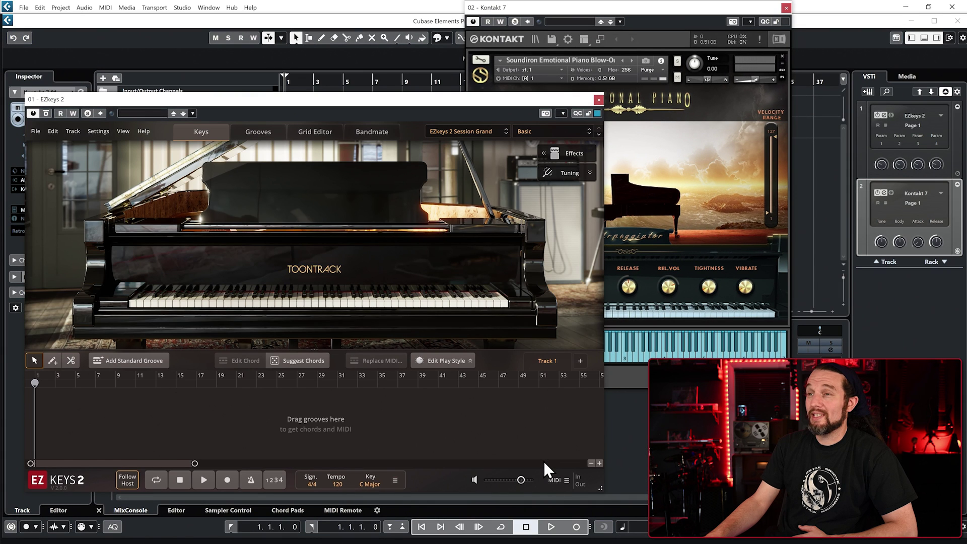
Start the Pre Chorus 03 groove playing, close the EZkeys 2 window and mute the EZkeys 2 01 track.
left_click(248, 132)
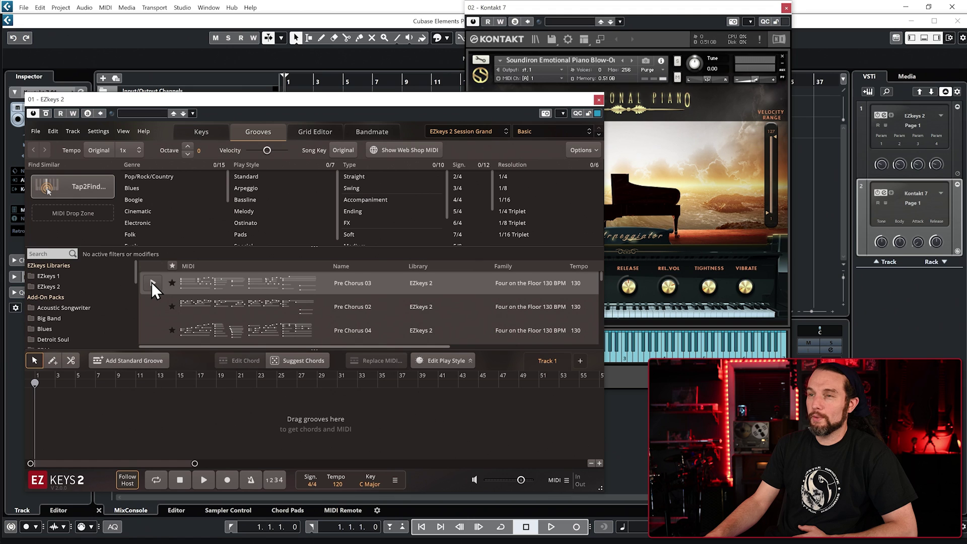
left_click(152, 282)
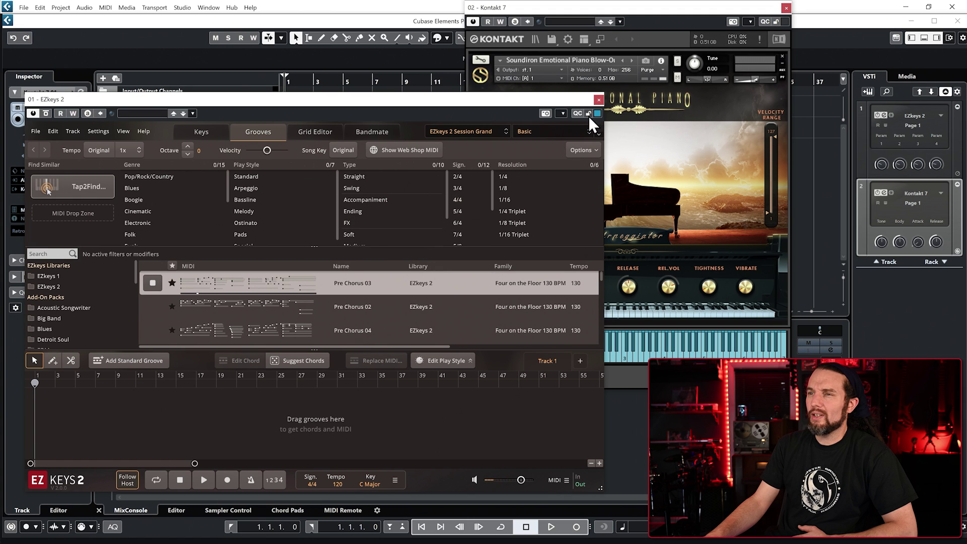
left_click(597, 100)
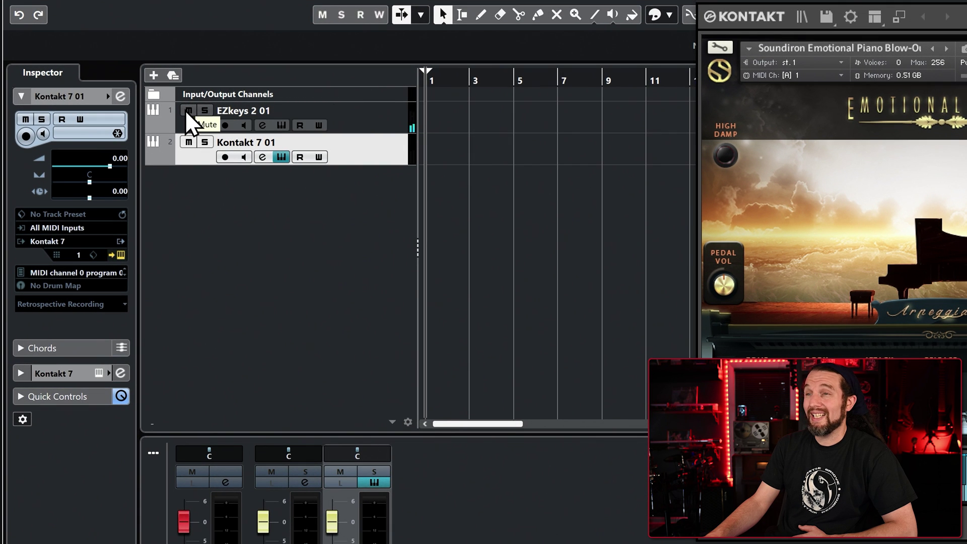
left_click(188, 111)
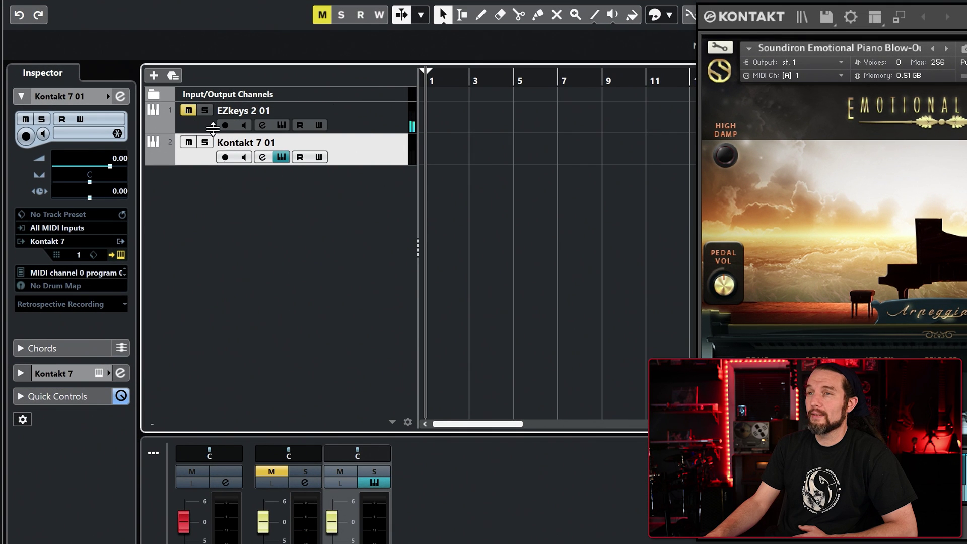
Set the Kontakt 7 01 track's MIDI input to 01. EZkeys 2 - MIDI Output and enable monitoring on it.
left_click(375, 119)
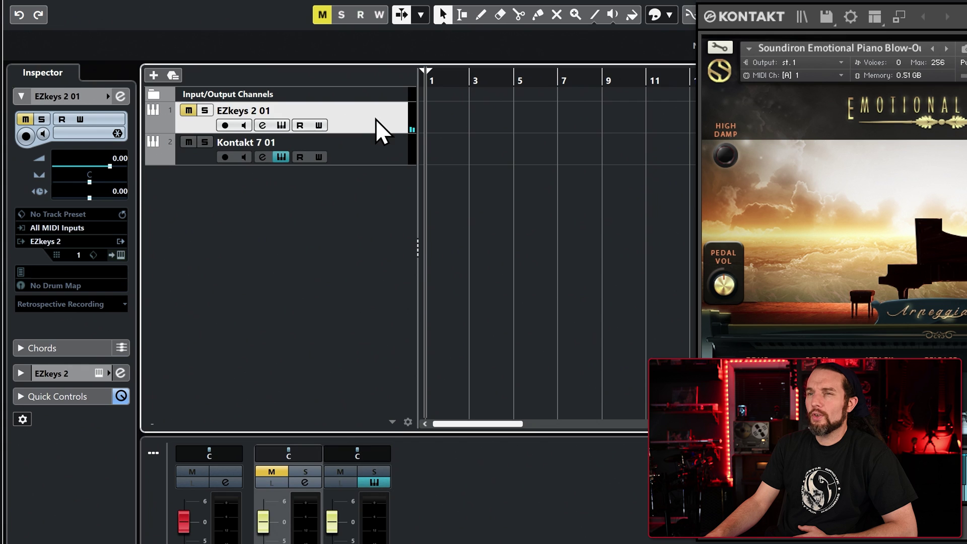
left_click(379, 157)
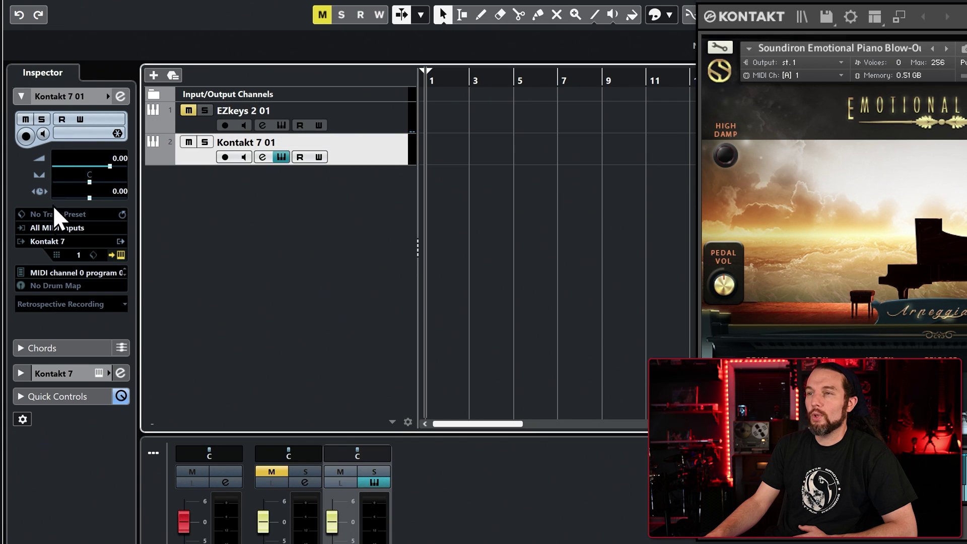
left_click(62, 228)
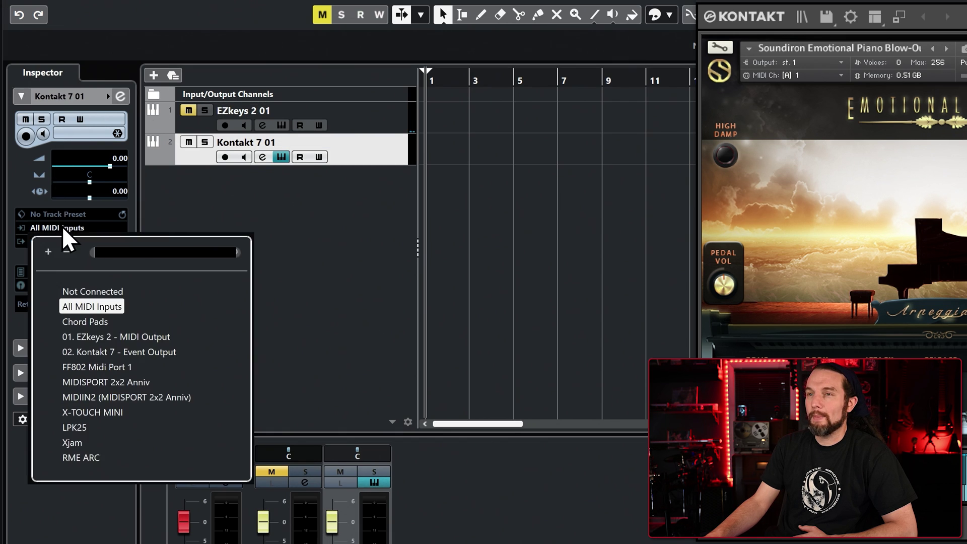
left_click(97, 337)
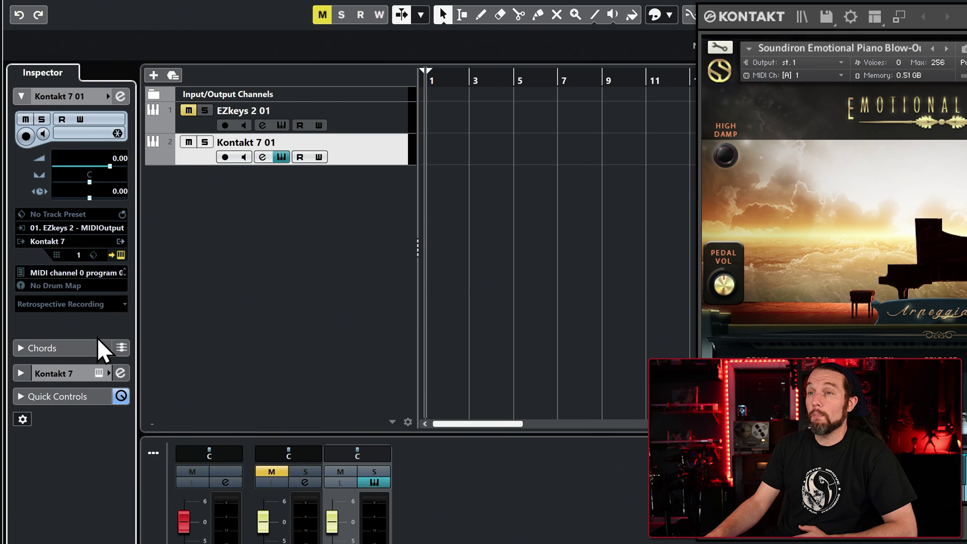
left_click(244, 157)
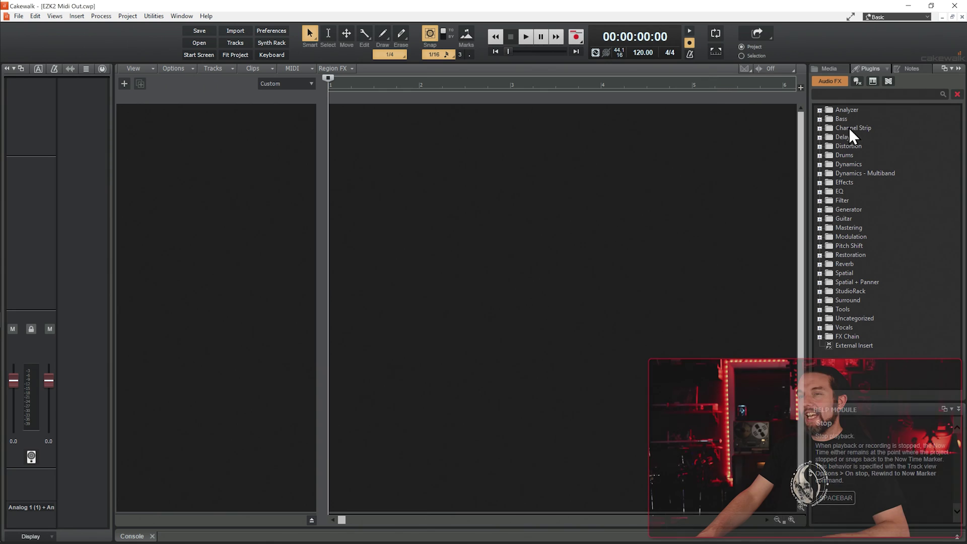
In Cakewalk, add EZkeys 2 and Komplete Kontrol from the instrument plug-ins as two instrument tracks.
left_click(872, 81)
left_click(819, 191)
left_click_drag(856, 218, 493, 185)
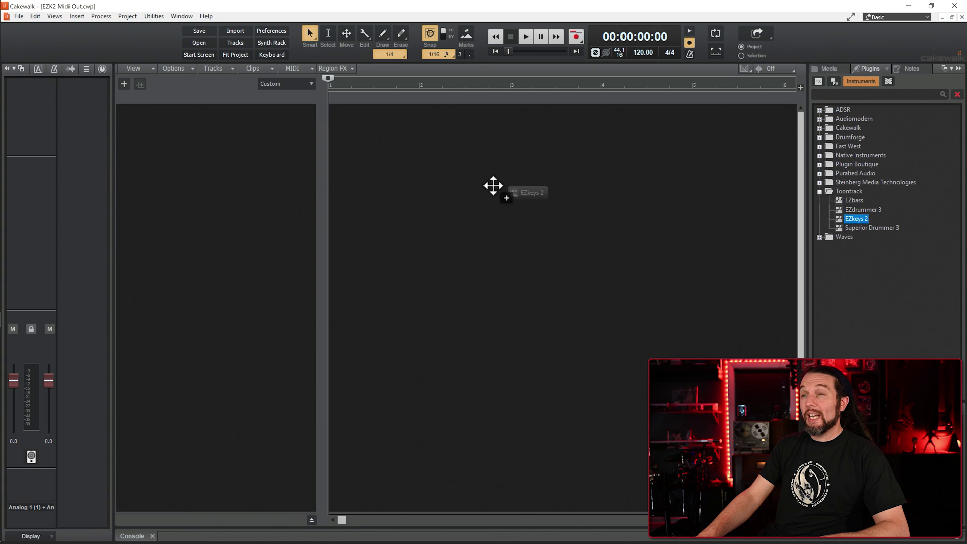
left_click(819, 155)
left_click_drag(868, 181, 589, 182)
left_click_drag(261, 129, 261, 155)
left_click(145, 130)
left_click(58, 250)
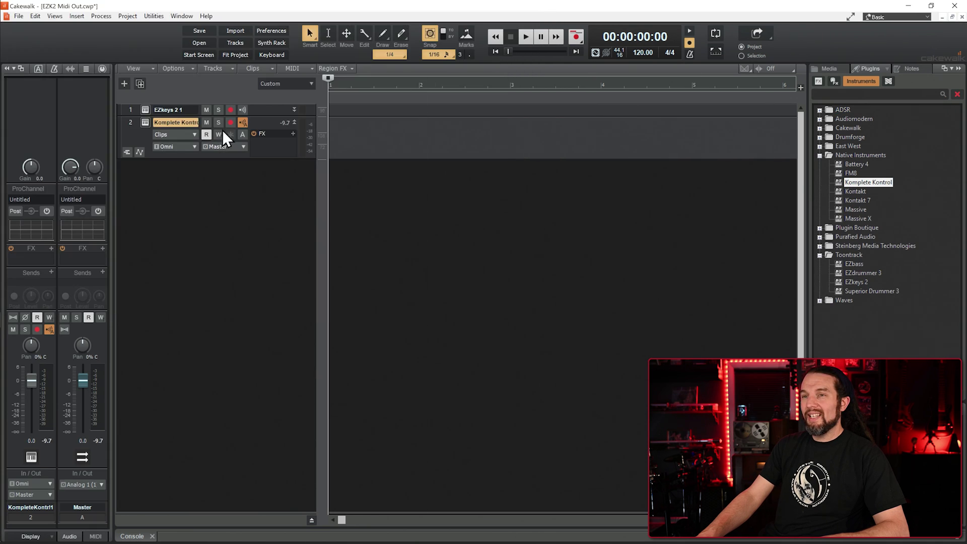
Enable MIDI Out in the general settings of the EZkeys 2 instance on track 1.
left_click(145, 110)
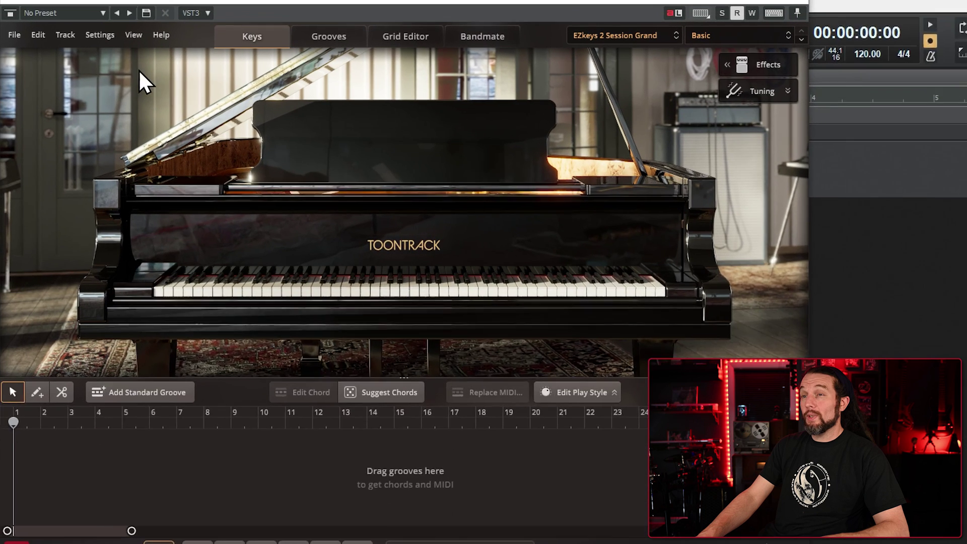
left_click(74, 39)
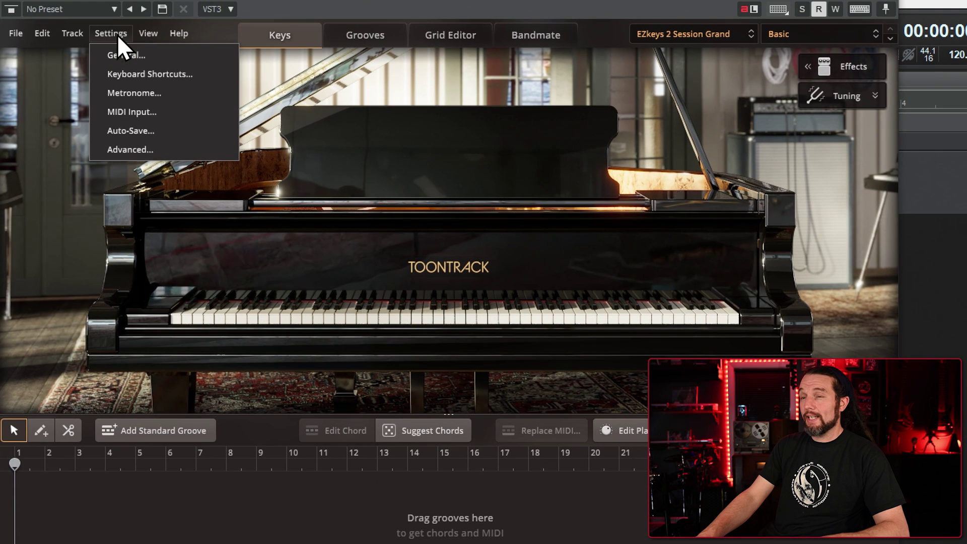
left_click(192, 54)
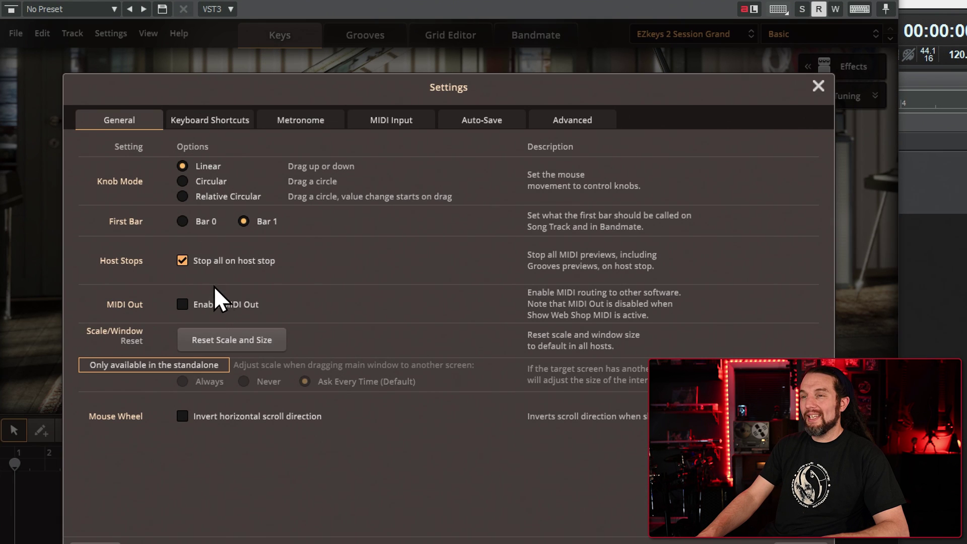
left_click(183, 303)
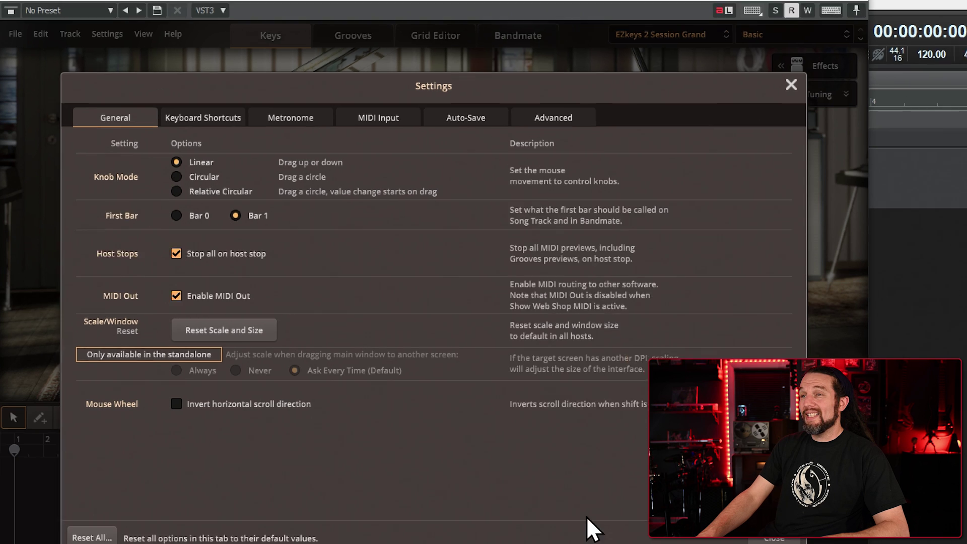
left_click(525, 389)
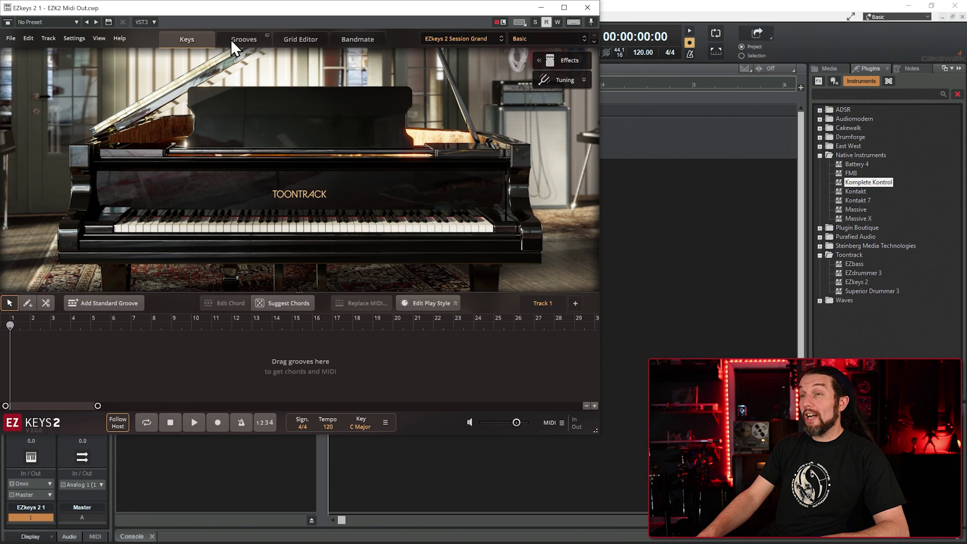
Start the Pre Chorus 03 groove playing, close the EZkeys 2 window and mute the EZkeys 2 1 track.
left_click(247, 41)
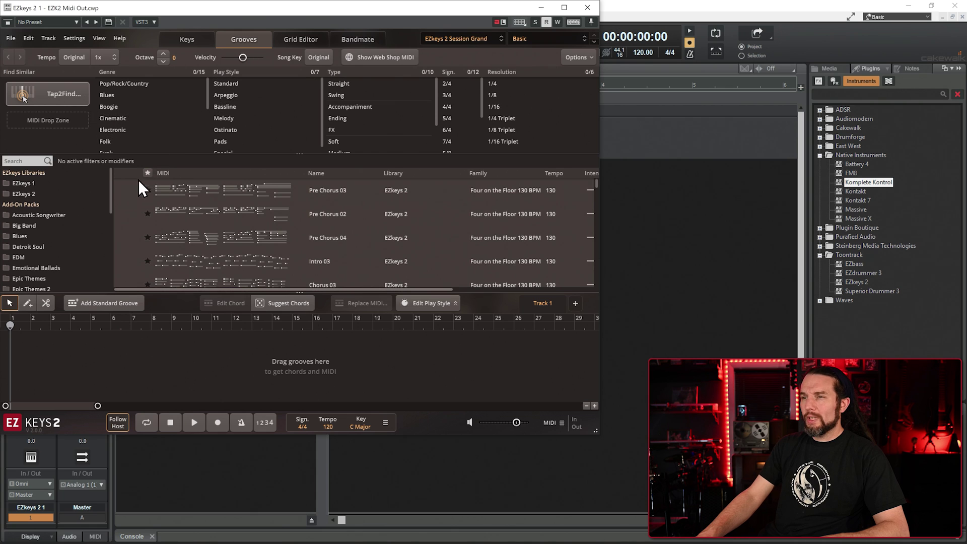
left_click(128, 191)
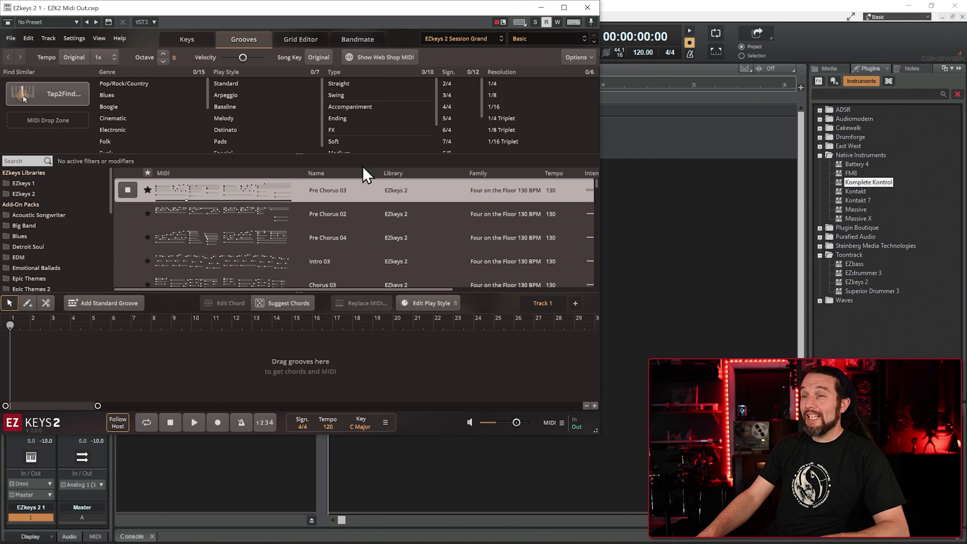
left_click(587, 8)
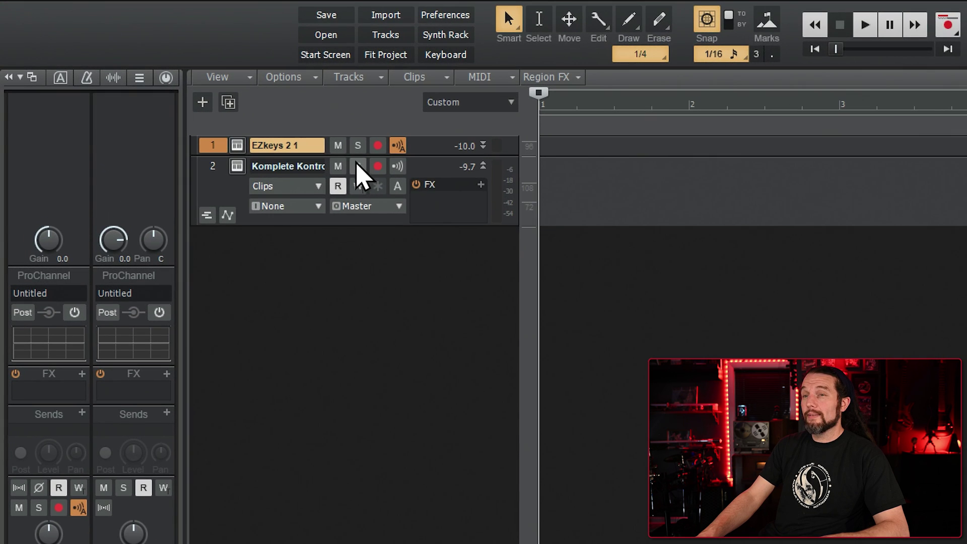
left_click(338, 146)
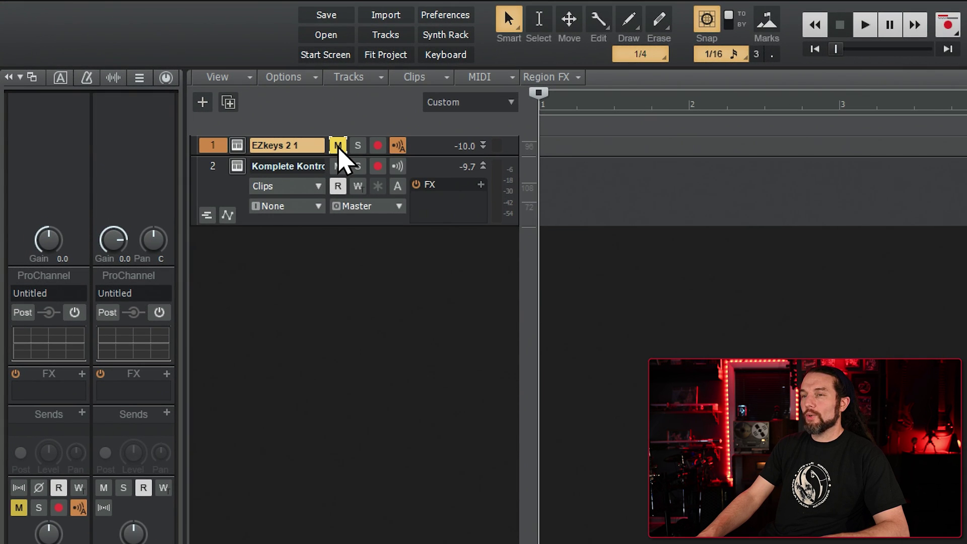
Set the Komplete Kontrol track's input to EZkeys 2 1, MIDI Omni, and turn on its input echo.
left_click(309, 207)
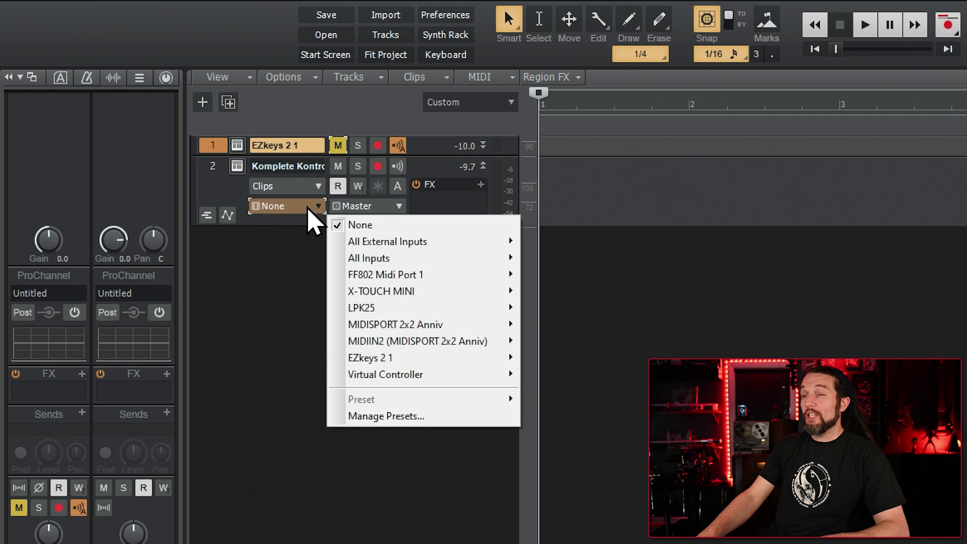
mouse_move(488, 361)
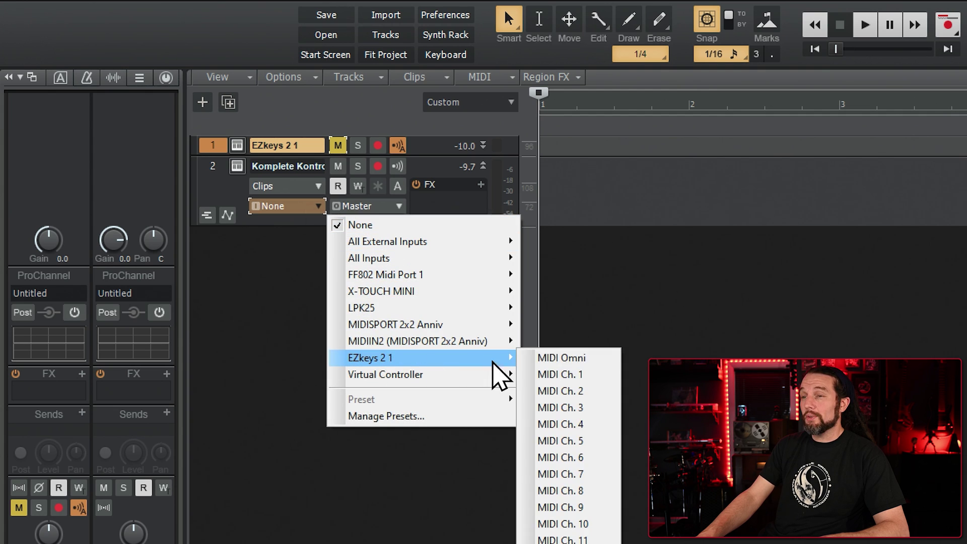
left_click(560, 358)
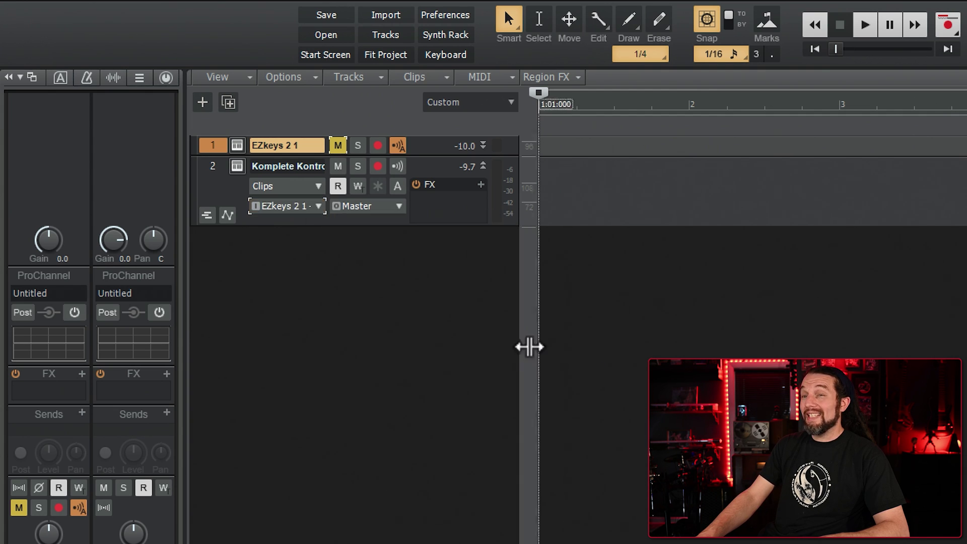
left_click(398, 169)
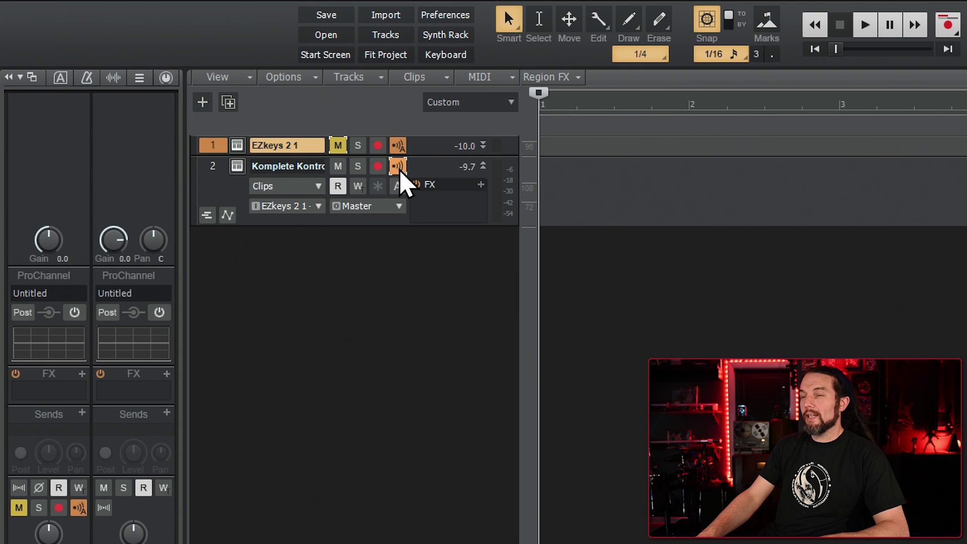
Select the Komplete Kontrol track and cycle its input echo through the Auto Thru state.
left_click(217, 186)
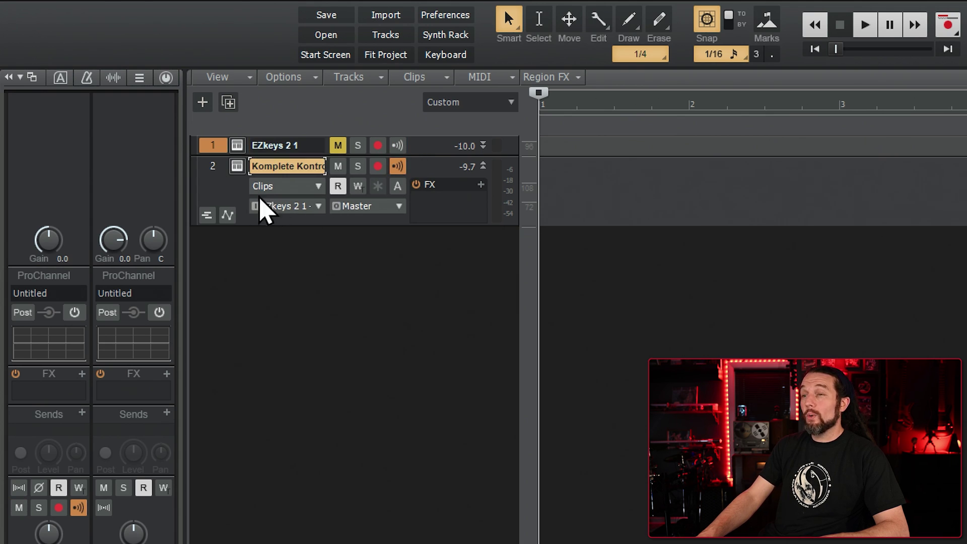
left_click(396, 170)
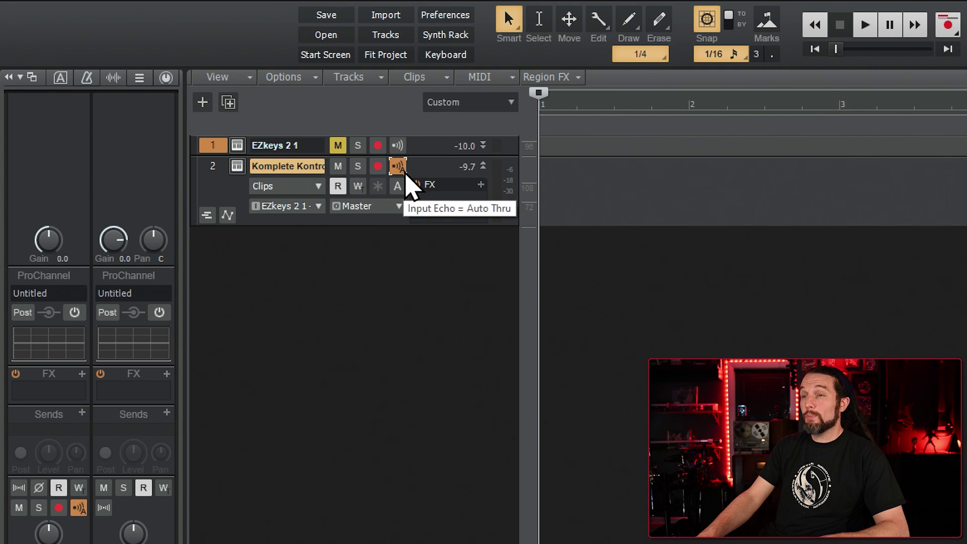
left_click(399, 172)
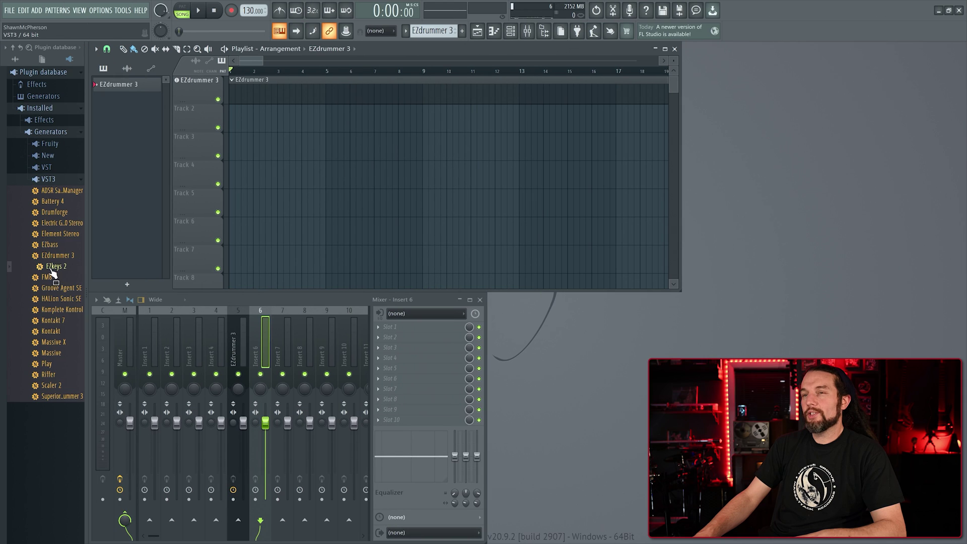
Switch to FL Studio, add EZkeys 2 as an instrument on Track 2 and set its MIDI output port to 10.
left_click_drag(53, 267, 198, 117)
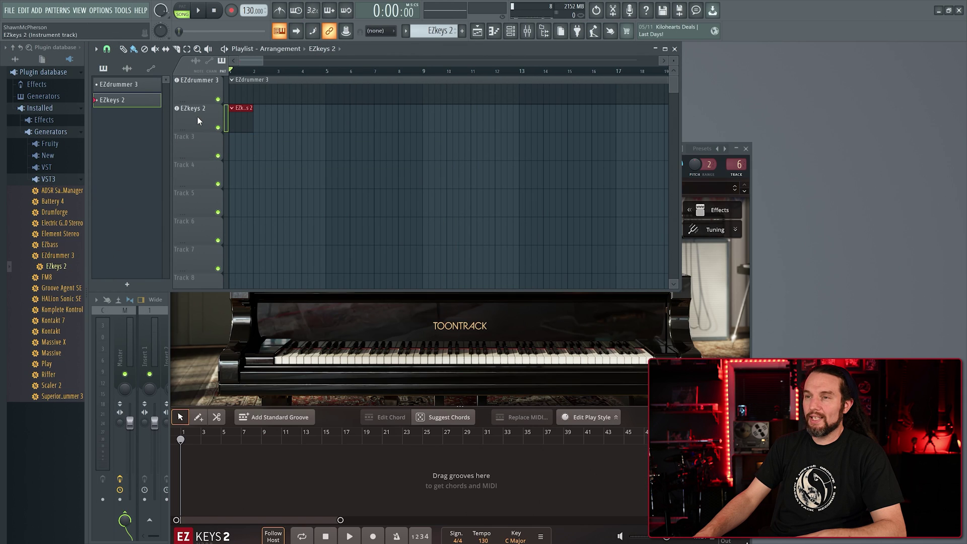
left_click(207, 308)
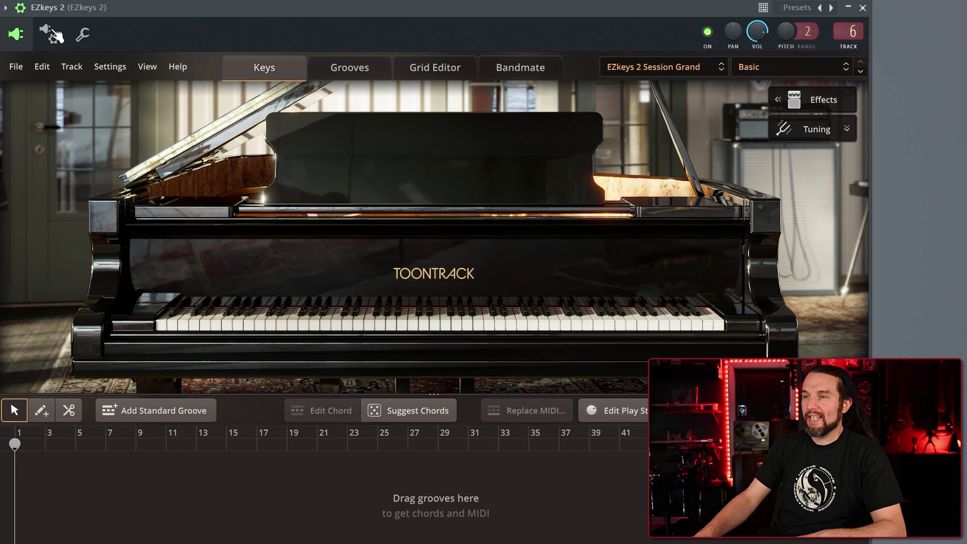
left_click(50, 41)
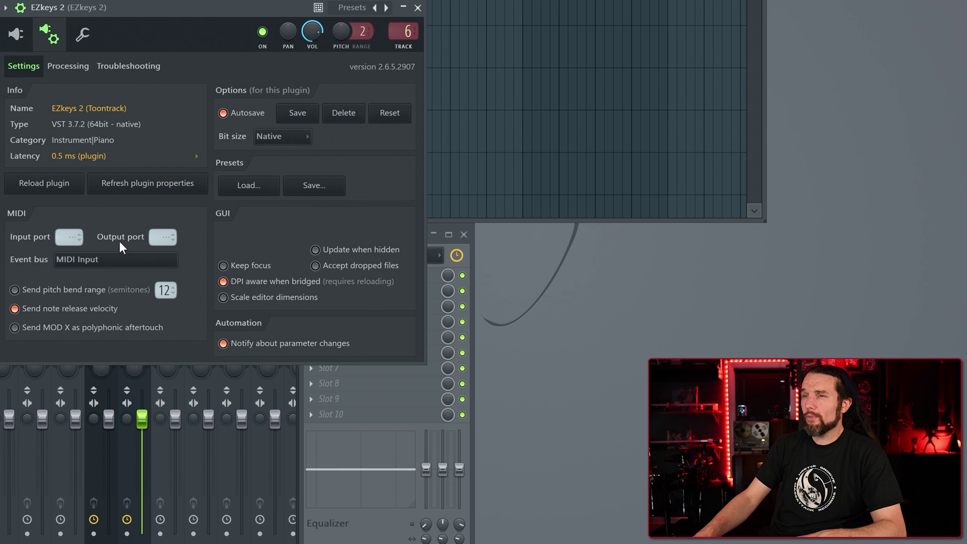
left_click(162, 241)
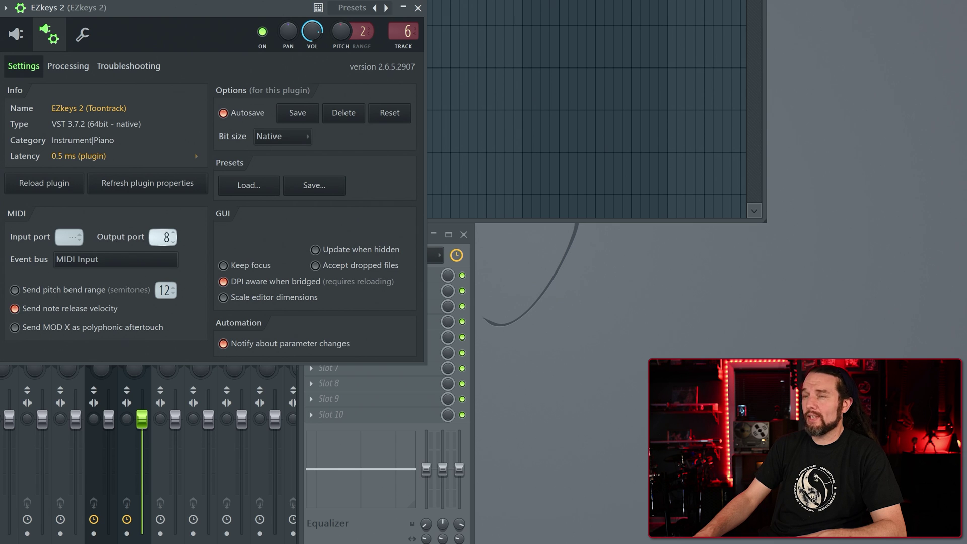
left_click_drag(171, 237, 175, 235)
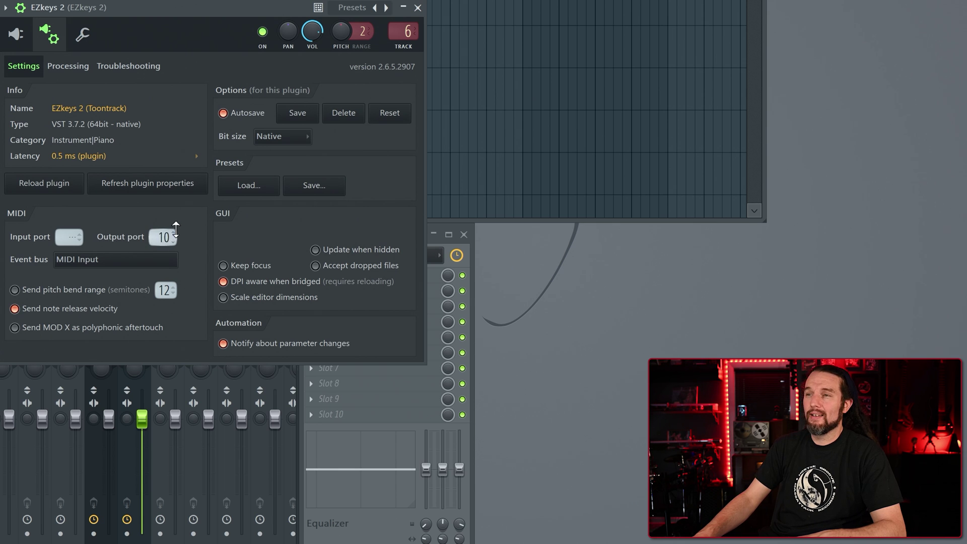
Check the MIDI Out option in the general settings of EZkeys 2 and close the settings.
left_click(16, 34)
left_click(96, 66)
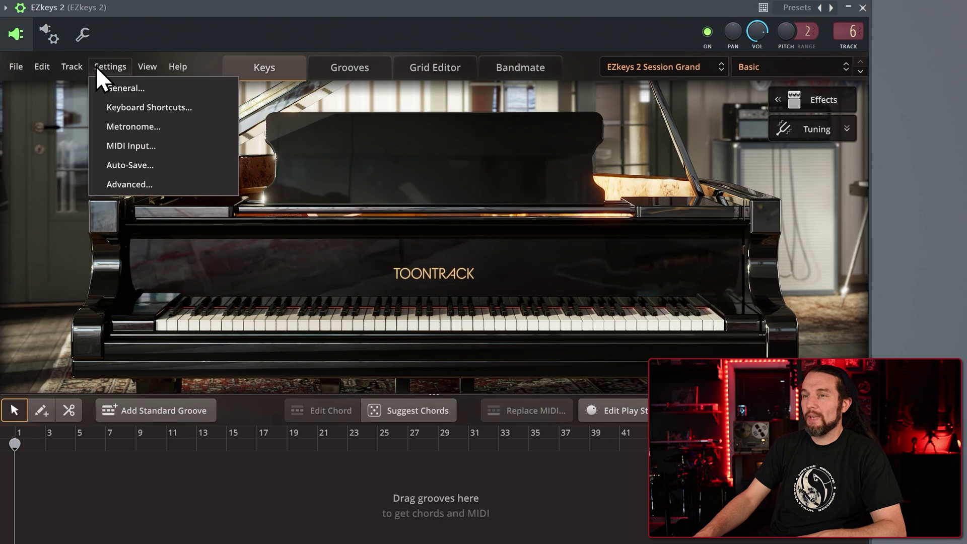
left_click(172, 89)
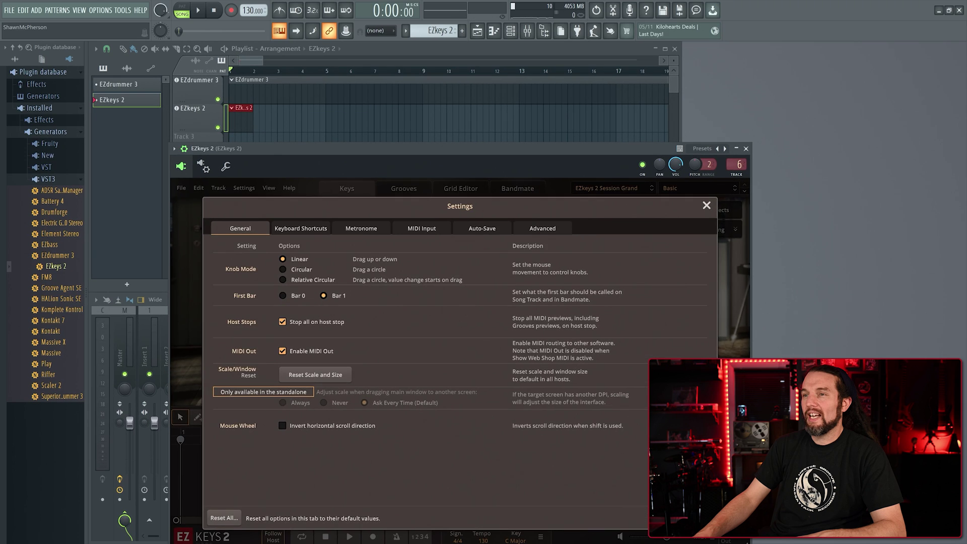
key("Escape")
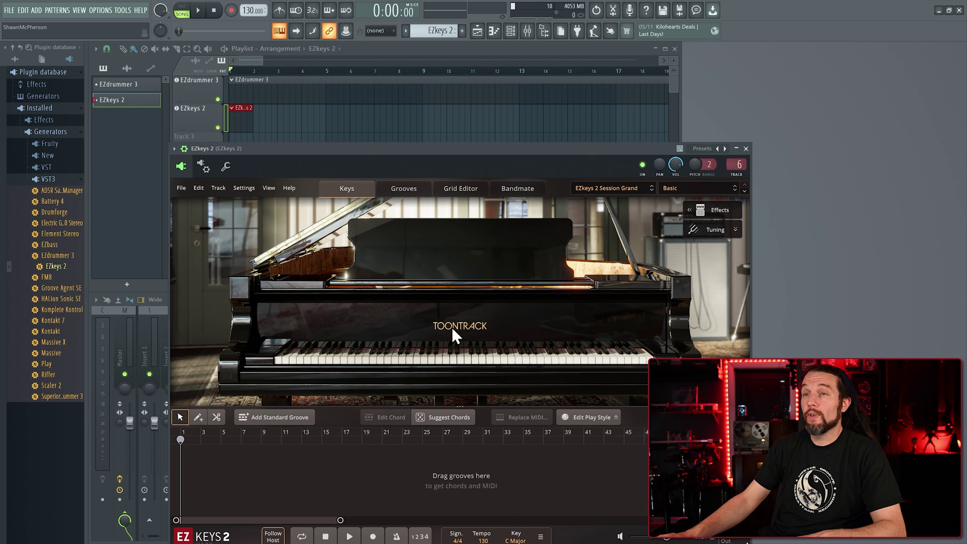
Start the Pre Chorus 03 groove playing, review the EZkeys 2 wrapper's MIDI port settings and close the plug-in window.
left_click(406, 190)
left_click(296, 340)
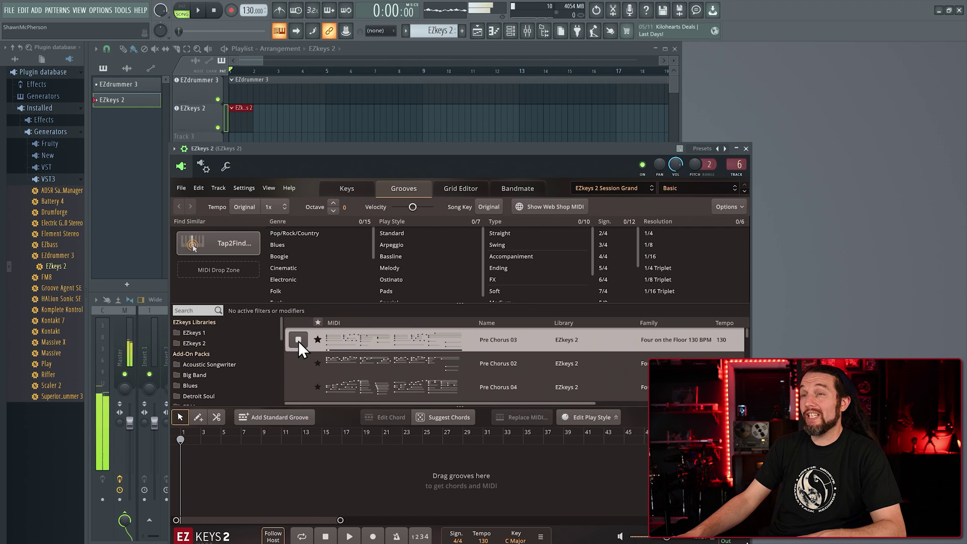
left_click(339, 187)
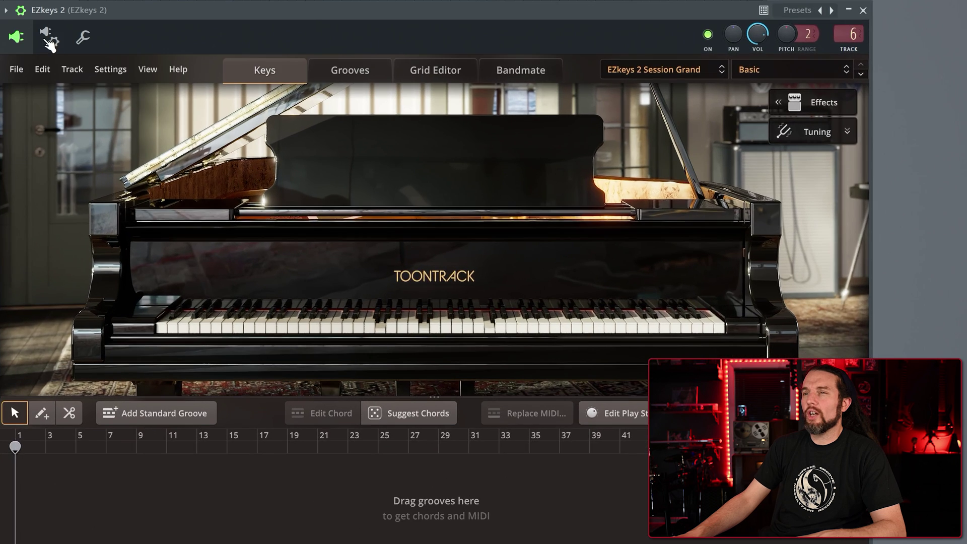
left_click(203, 166)
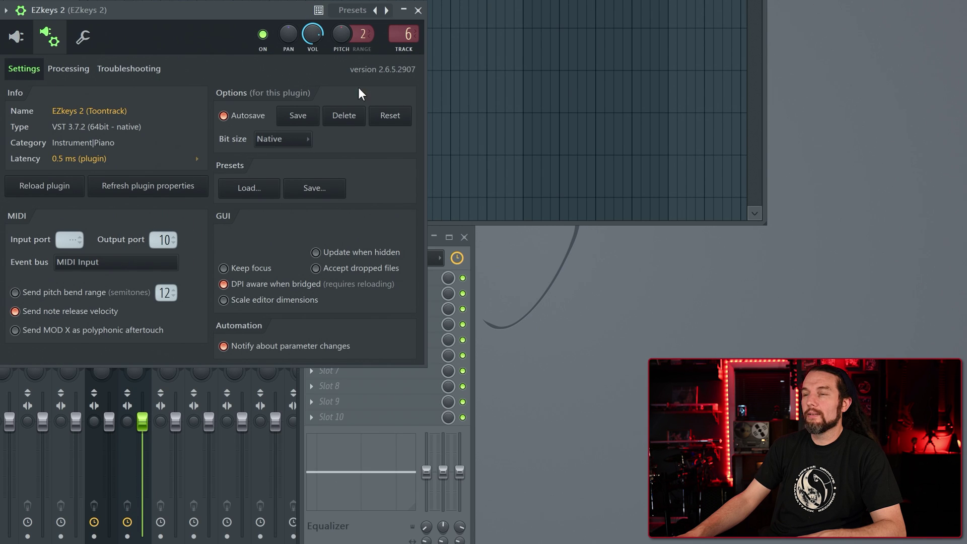
left_click(418, 11)
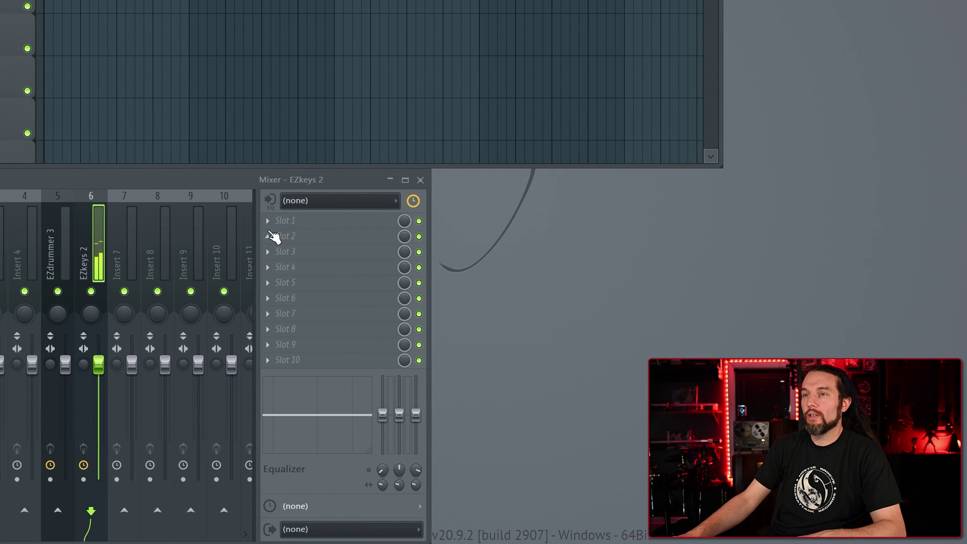
Load Patcher into Slot 1 of the EZkeys 2 mixer track and delete the Surface module from its map.
left_click(285, 224)
mouse_move(462, 357)
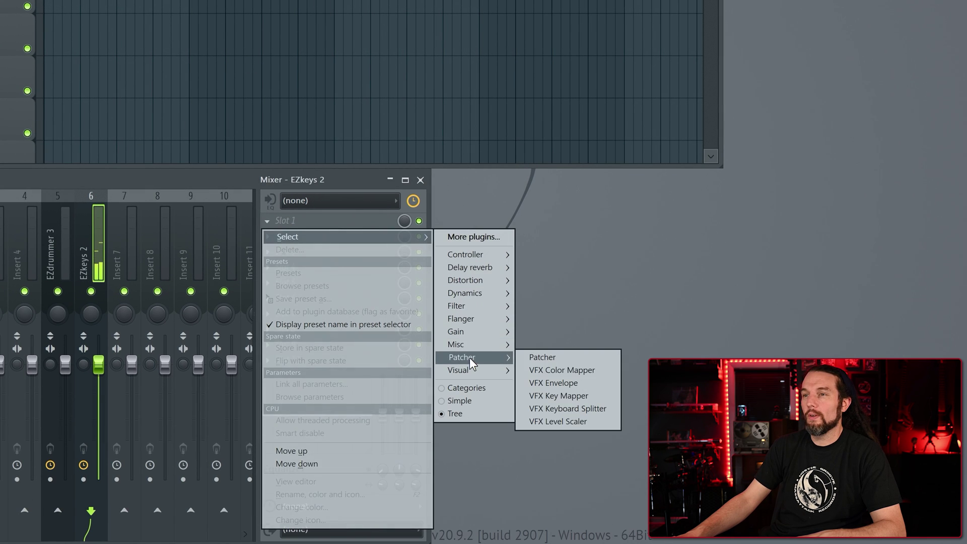
left_click(543, 357)
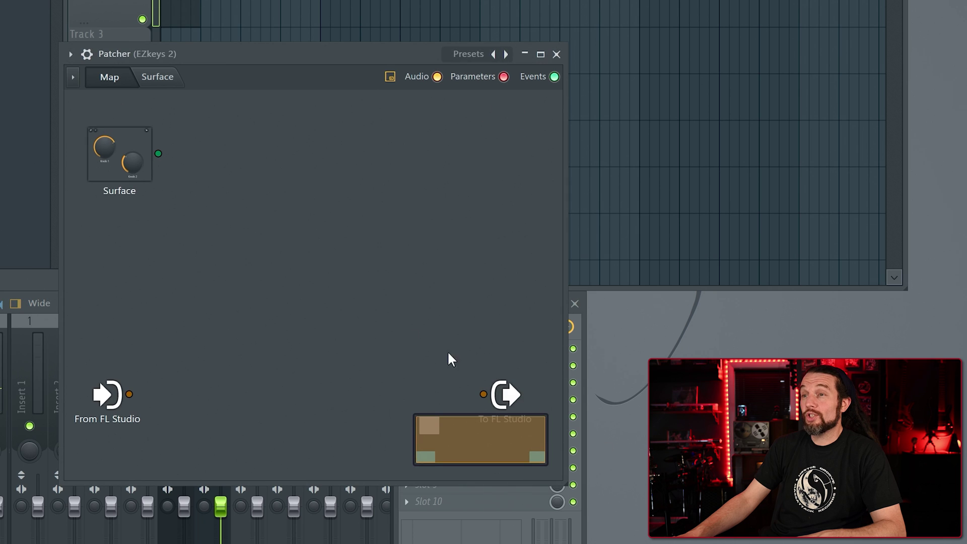
right_click(130, 139)
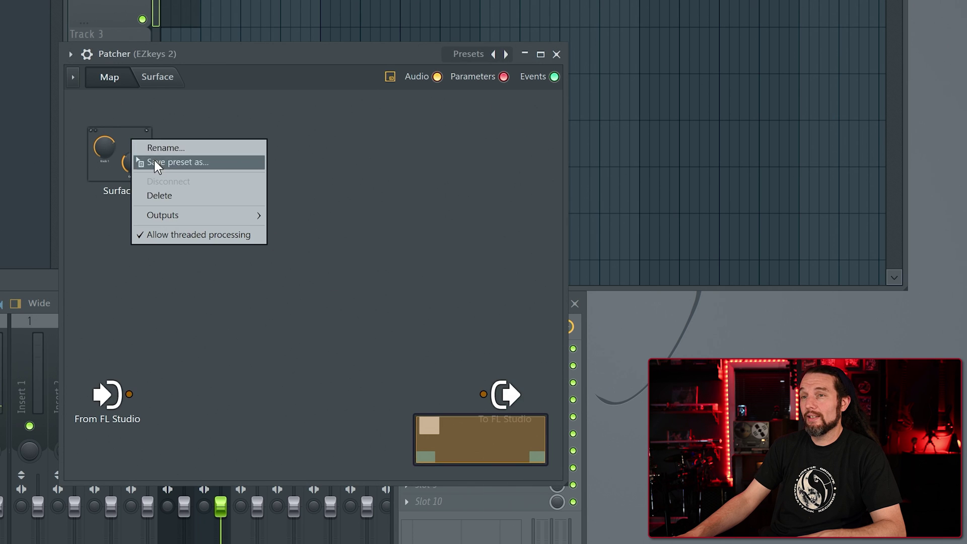
left_click(167, 200)
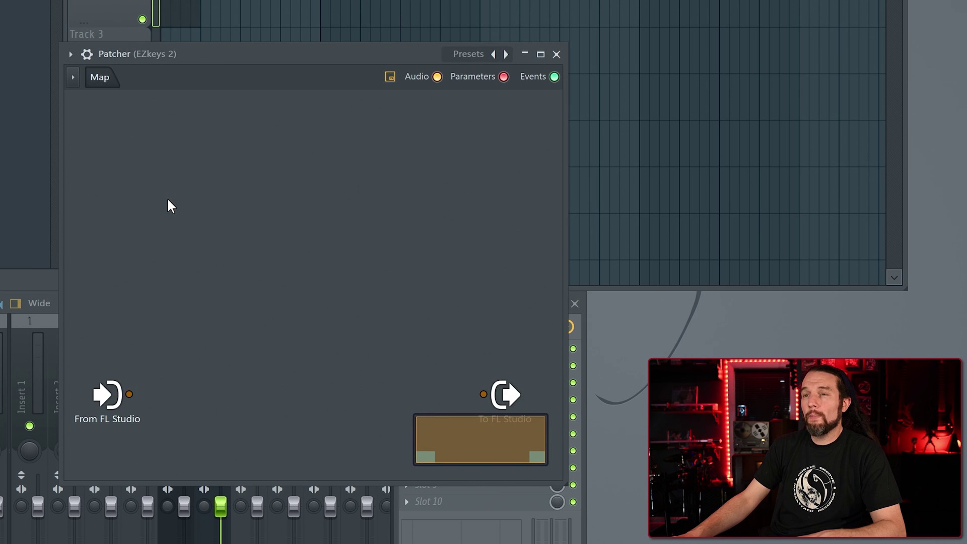
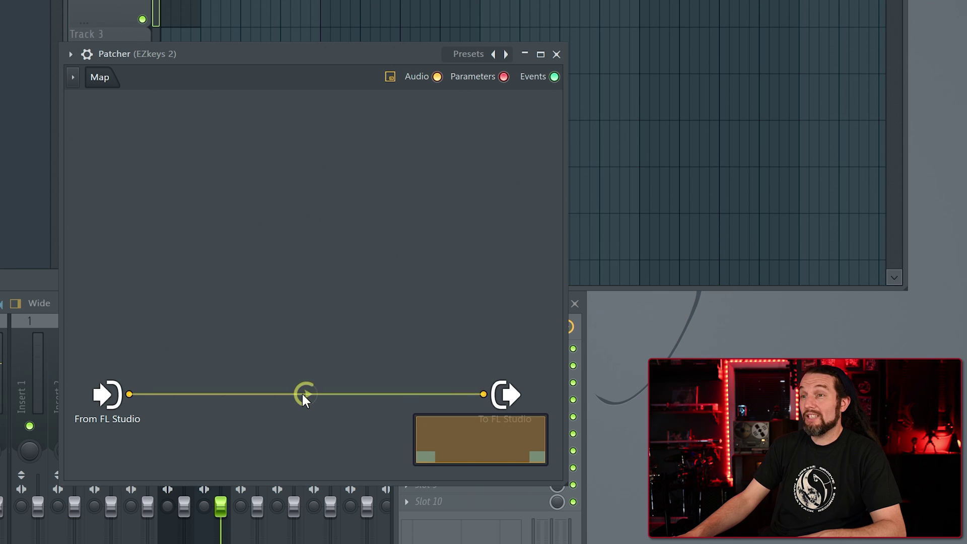
Enable the MIDI port 10 event output on Patcher's From FL Studio module.
left_click_drag(483, 394, 276, 394)
mouse_move(130, 395)
left_mouse_down()
mouse_move(410, 410)
mouse_move(483, 394)
left_mouse_up()
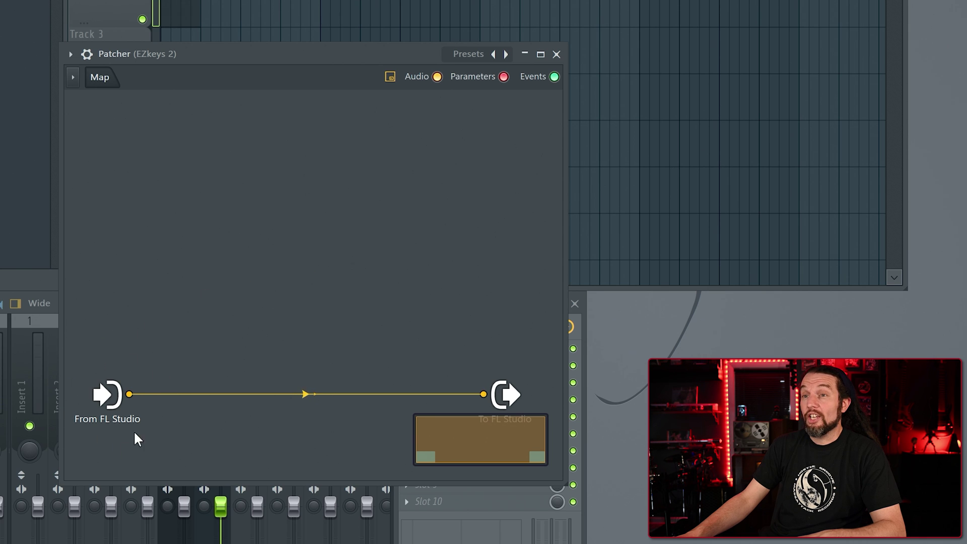
right_click(116, 397)
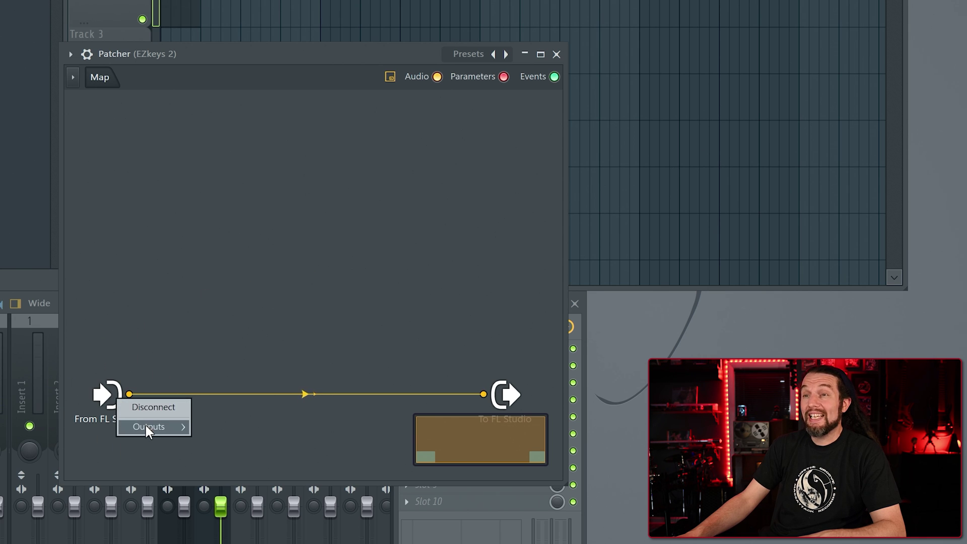
mouse_move(146, 425)
mouse_move(210, 439)
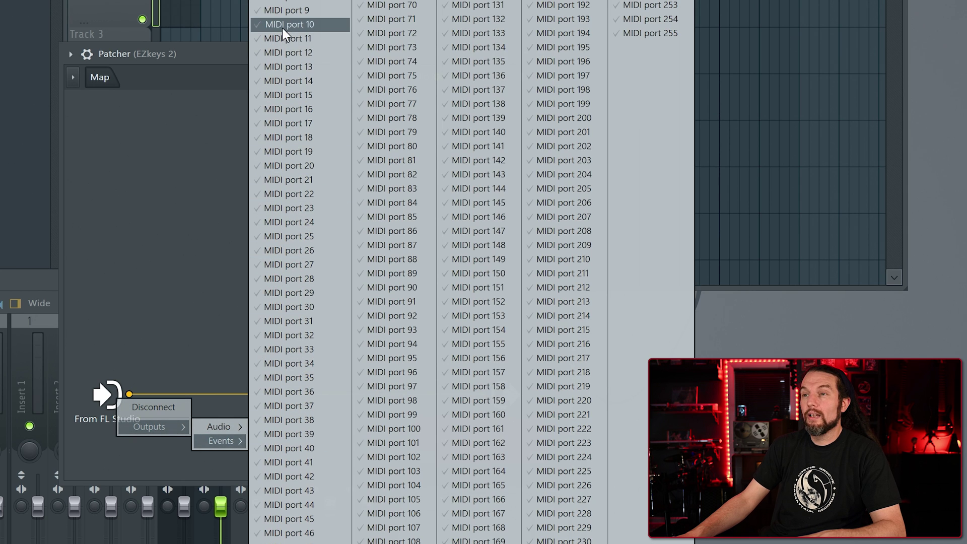
left_click(301, 25)
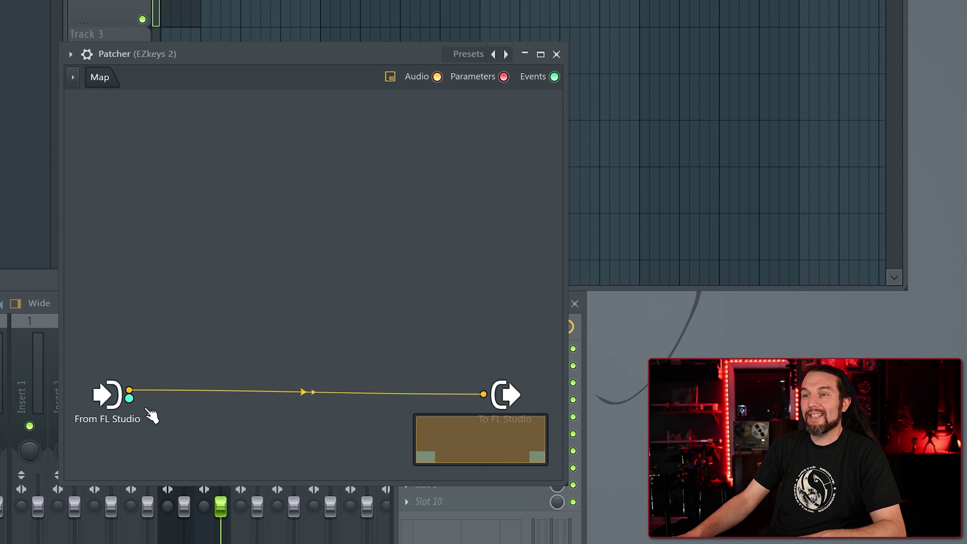
Add the FLEX synth to the Patcher map and connect the From FL Studio events output to its events input.
right_click(290, 238)
mouse_move(313, 260)
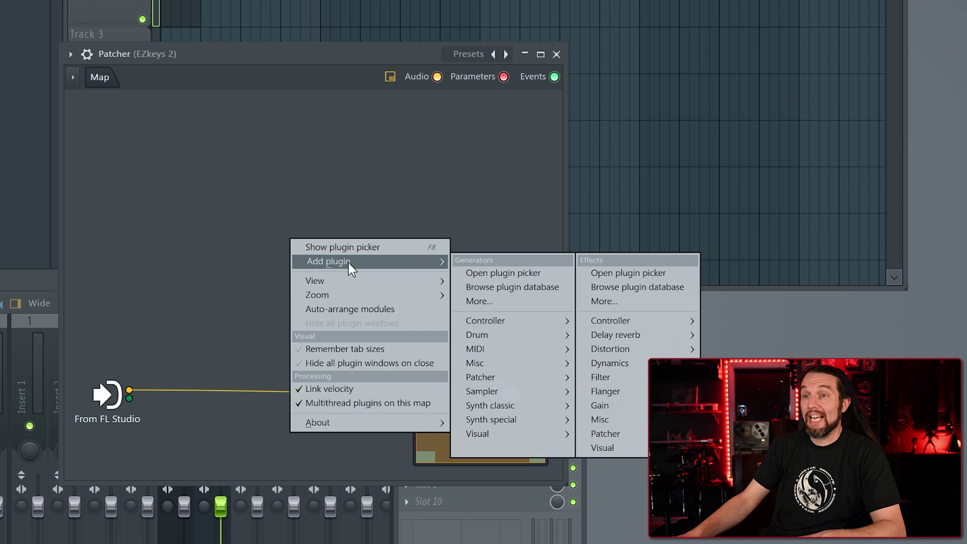
mouse_move(488, 404)
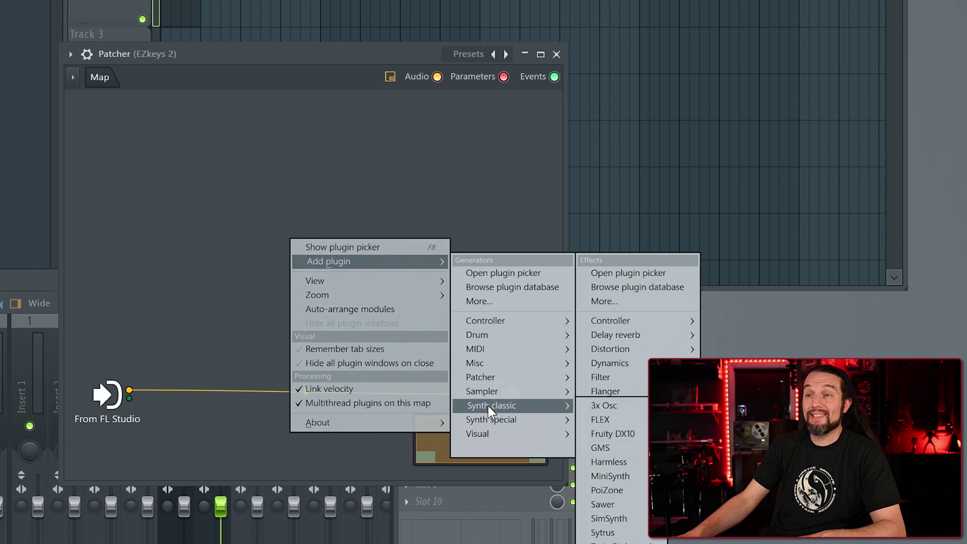
left_click(598, 419)
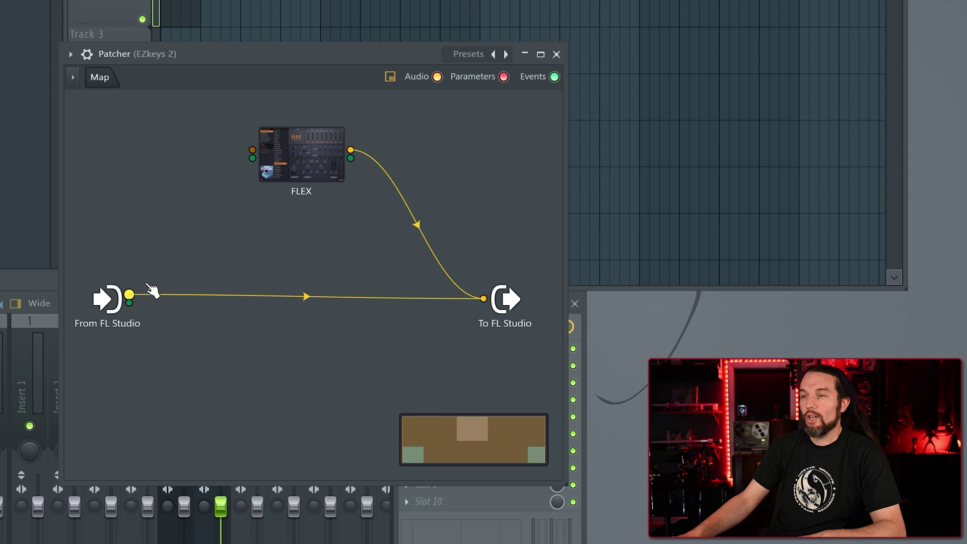
left_click_drag(129, 302, 253, 159)
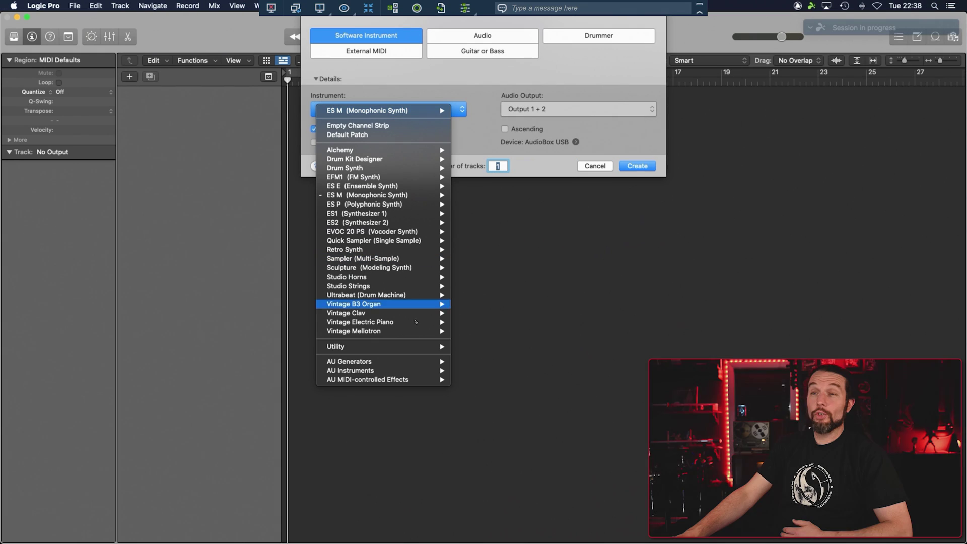
Switch to Logic Pro and create one software instrument track with EZkeys 2 as its instrument.
mouse_move(352, 370)
mouse_move(594, 452)
left_click(670, 452)
left_click(637, 166)
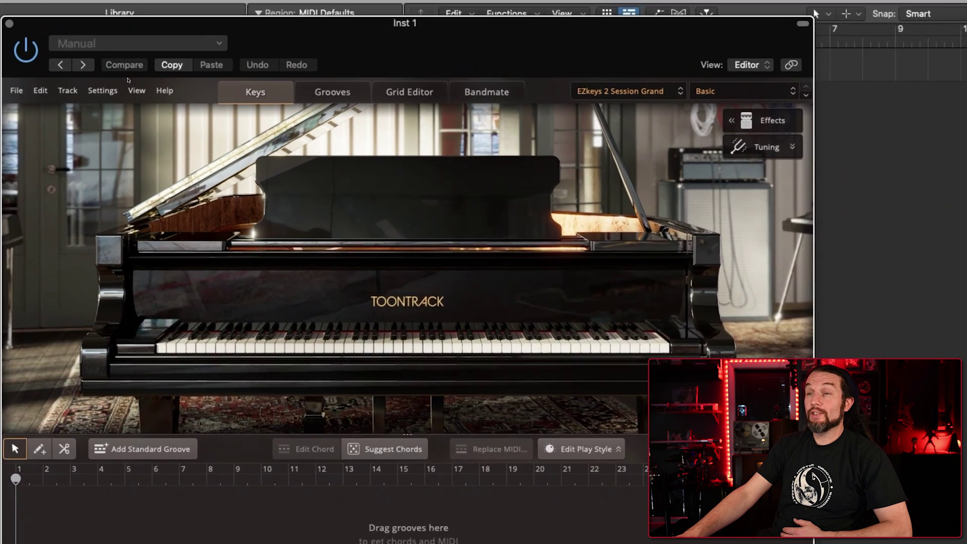
Enable MIDI Out in the general settings of EZkeys 2 and close the settings.
left_click(134, 134)
left_click(177, 151)
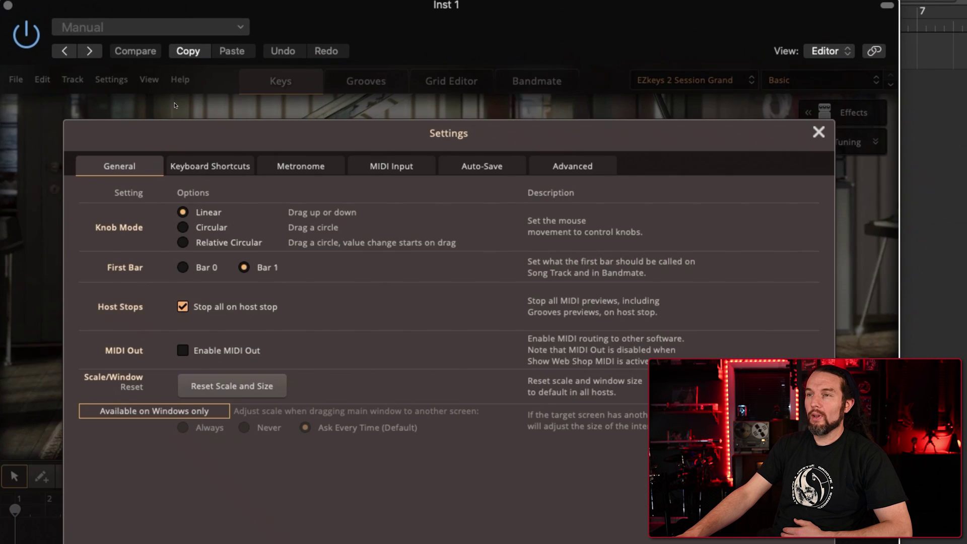
left_click(183, 351)
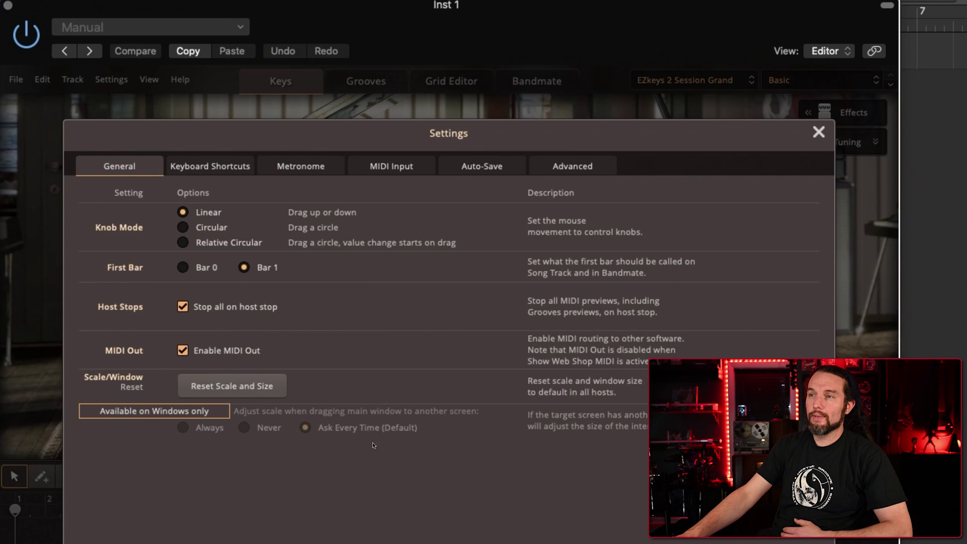
left_click(801, 543)
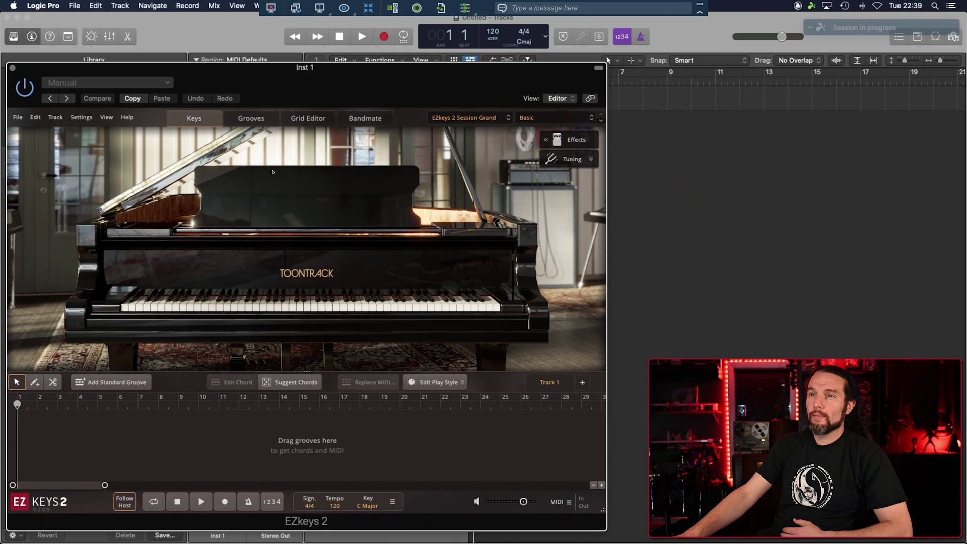
Start the Pre Chorus 03 groove playing in EZkeys 2 and close the plug-in window.
left_click(252, 119)
left_click(136, 271)
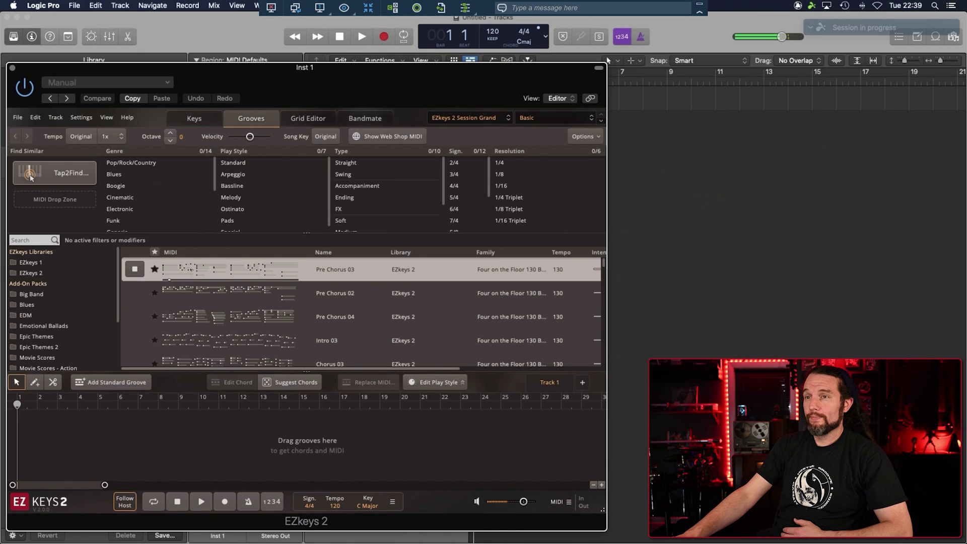
left_click(12, 68)
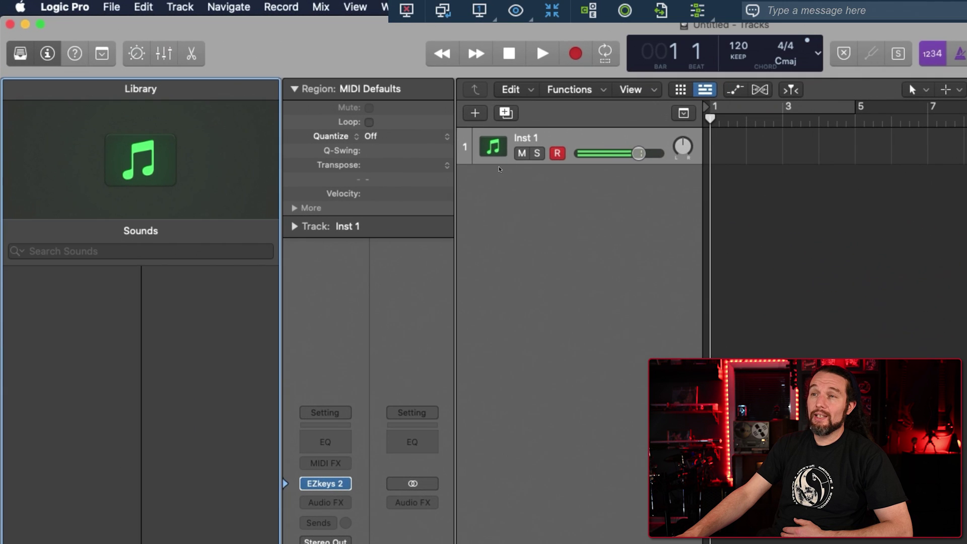
With Inst 1 muted, add a software instrument track using Vintage B3 Organ, and unmute Inst 1 again.
left_click(522, 153)
left_click(478, 116)
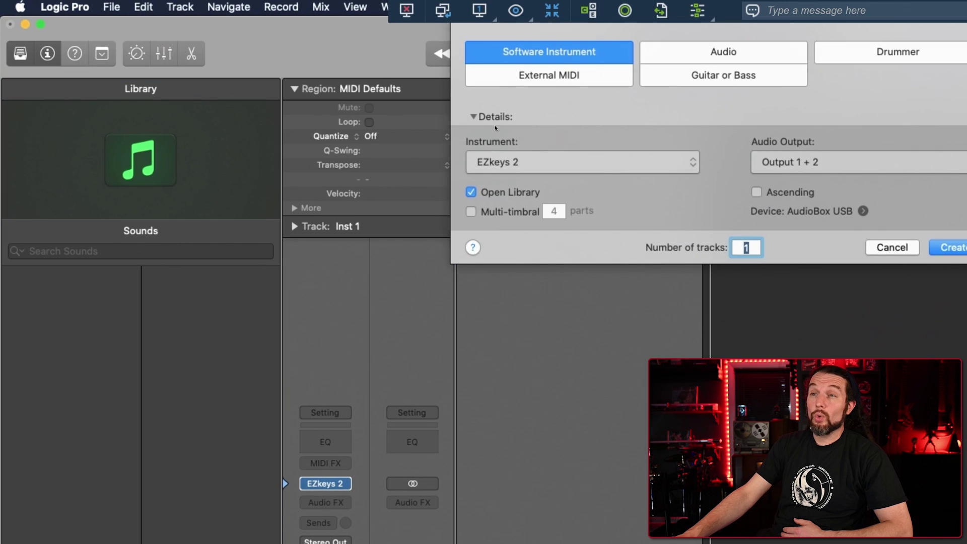
left_click(583, 161)
left_click(595, 458)
left_click(947, 247)
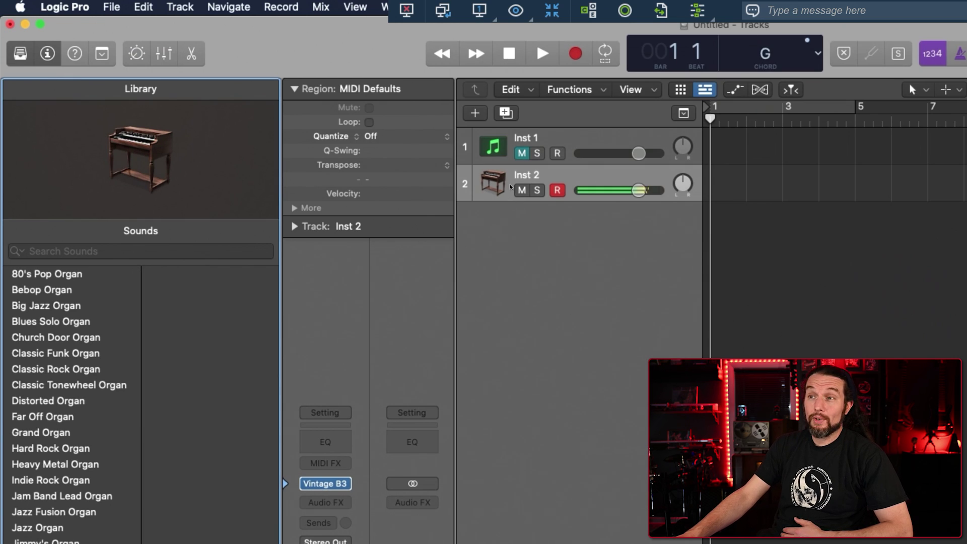
left_click(523, 154)
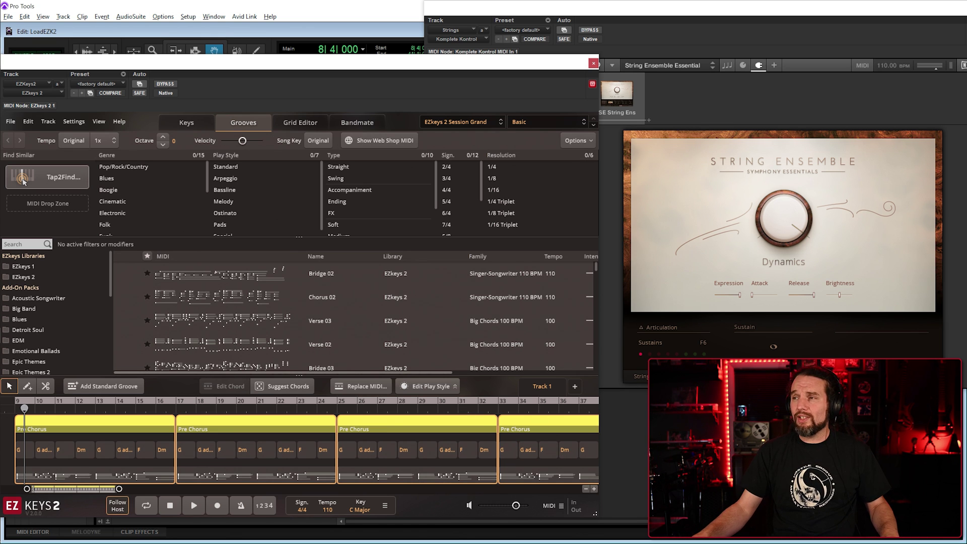
Switch to Pro Tools and audition the Pre Chorus part of EZkeys 2 together with the string ensemble.
left_click(480, 266)
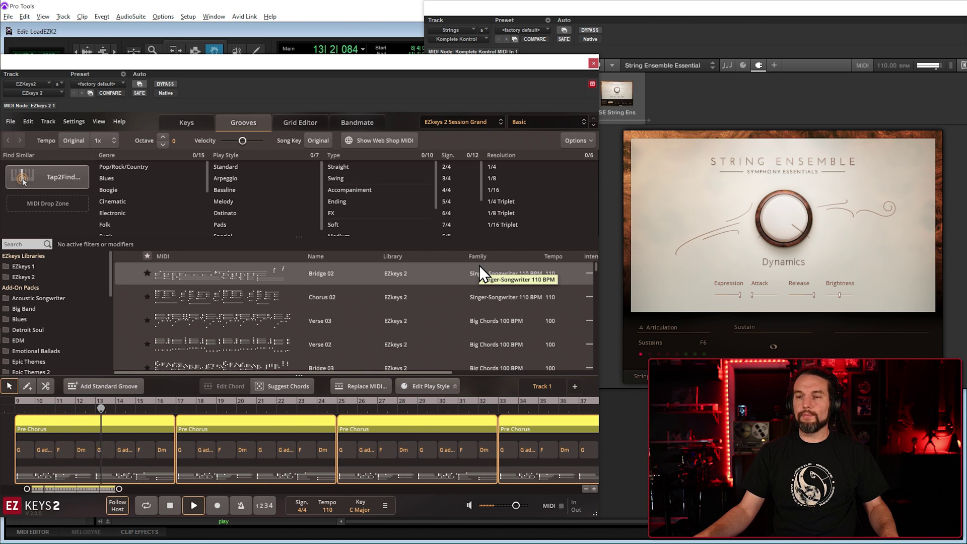
key("space")
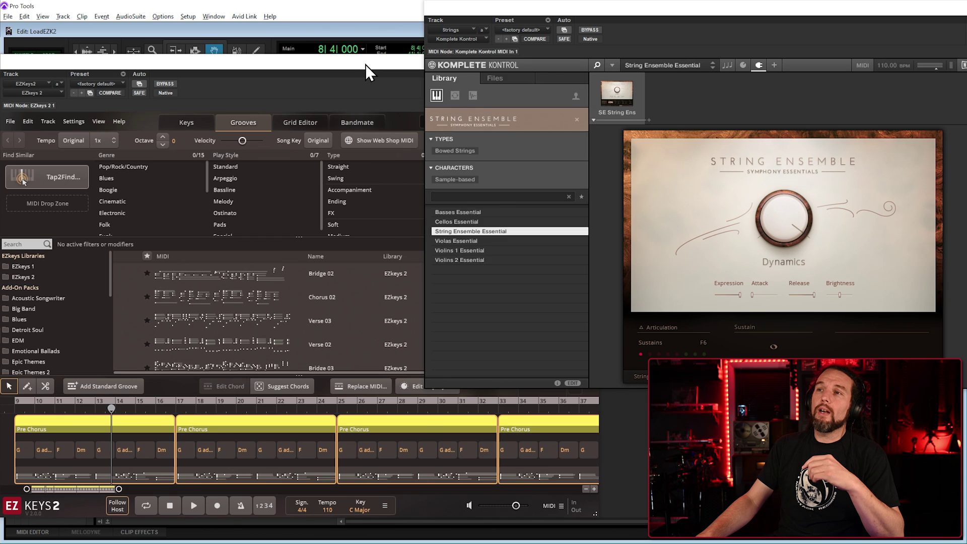
Move and enlarge the EZkeys 2 window and select all notes of the Pre Chorus part in the Grid Editor.
left_click(368, 64)
left_click_drag(370, 65, 372, 15)
left_click_drag(594, 463, 961, 481)
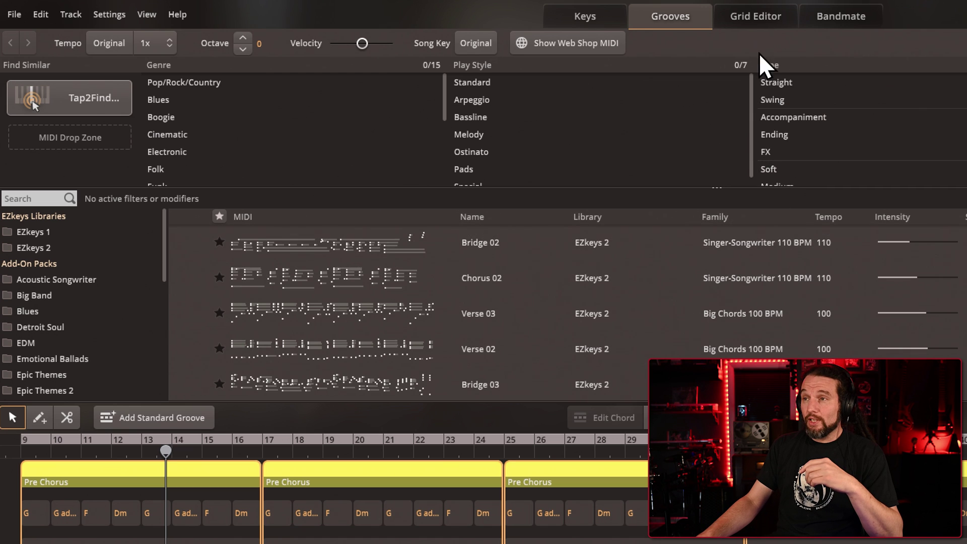
left_click(752, 12)
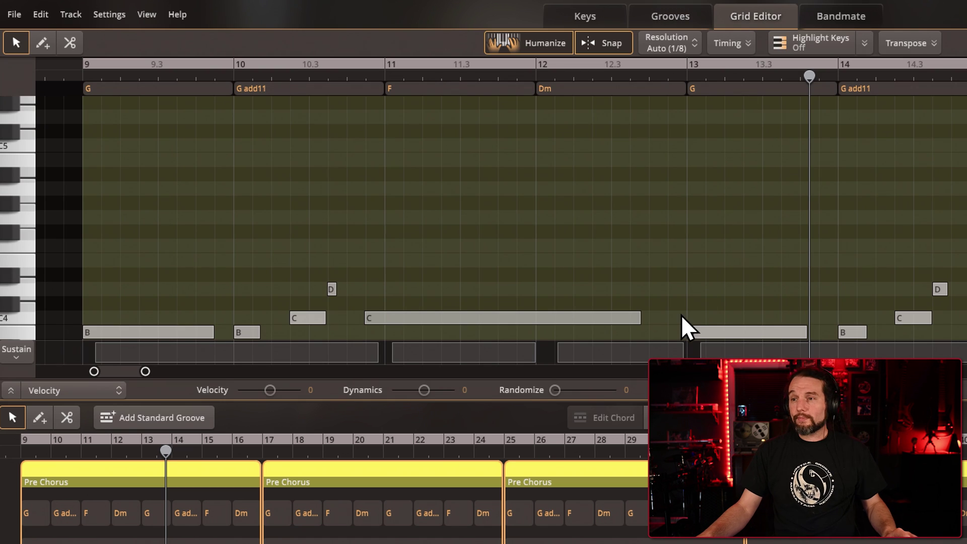
right_click(546, 173)
left_click(589, 182)
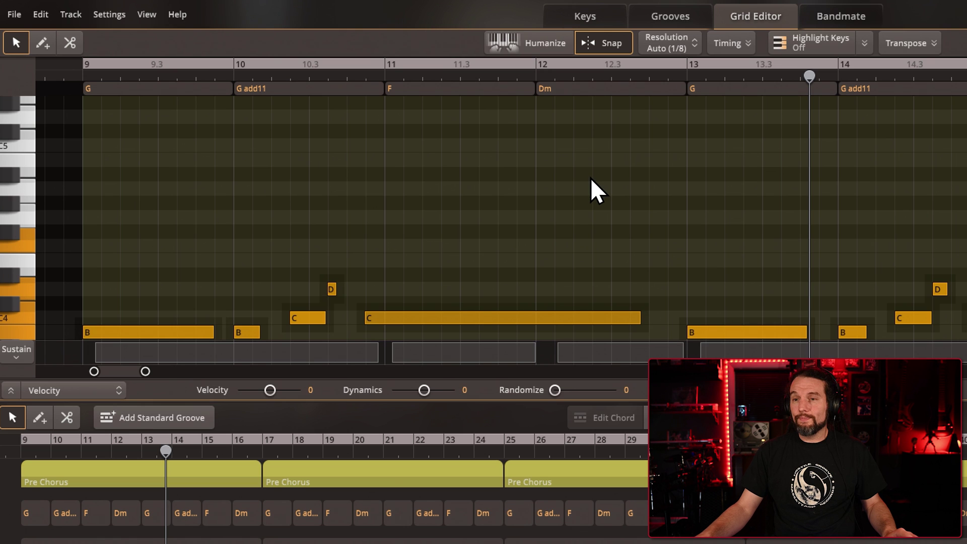
Turn off Snap, shift all selected notes about a third of a beat earlier than bar 9, and audition the part.
scroll(600, 186, "down", 5)
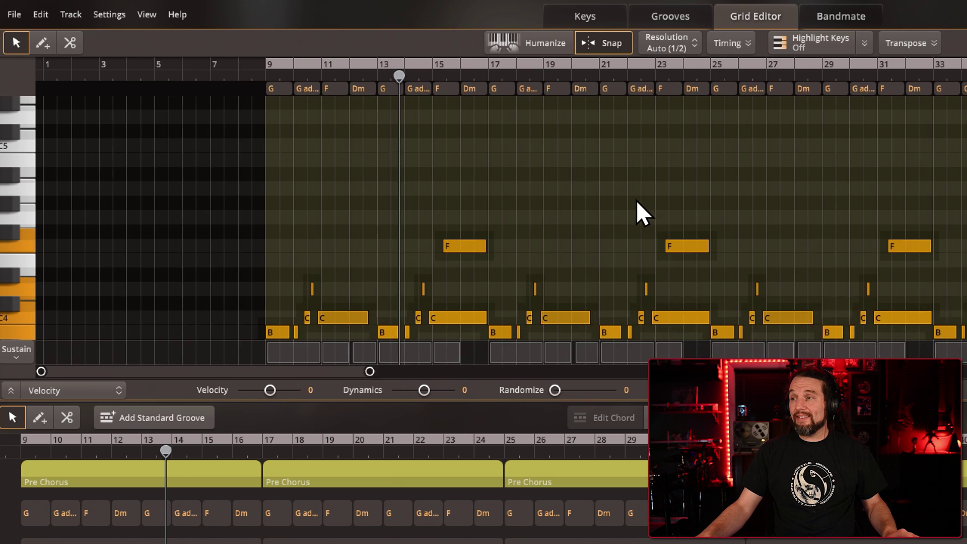
scroll(636, 200, "down", 1)
scroll(355, 212, "up", 6)
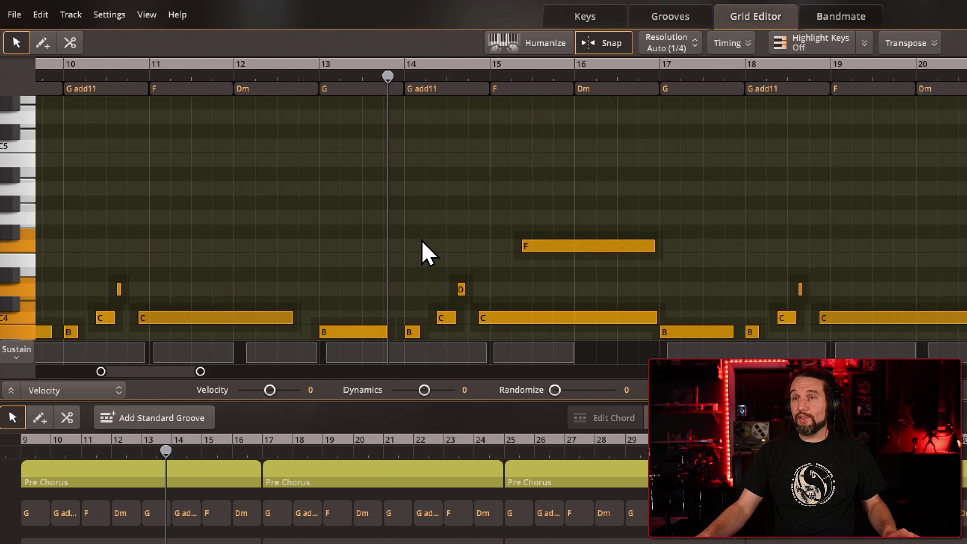
scroll(440, 243, "up", 4)
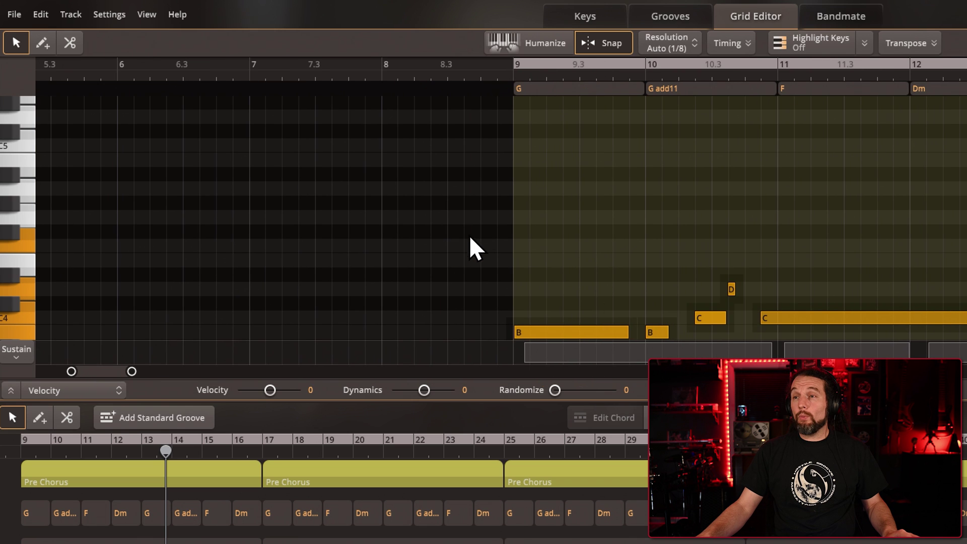
scroll(548, 245, "up", 2)
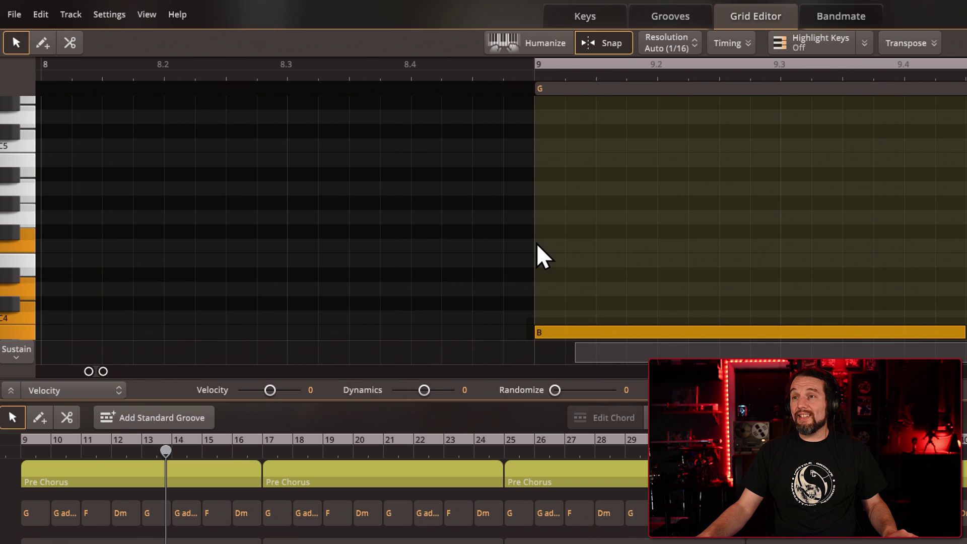
scroll(537, 242, "up", 1)
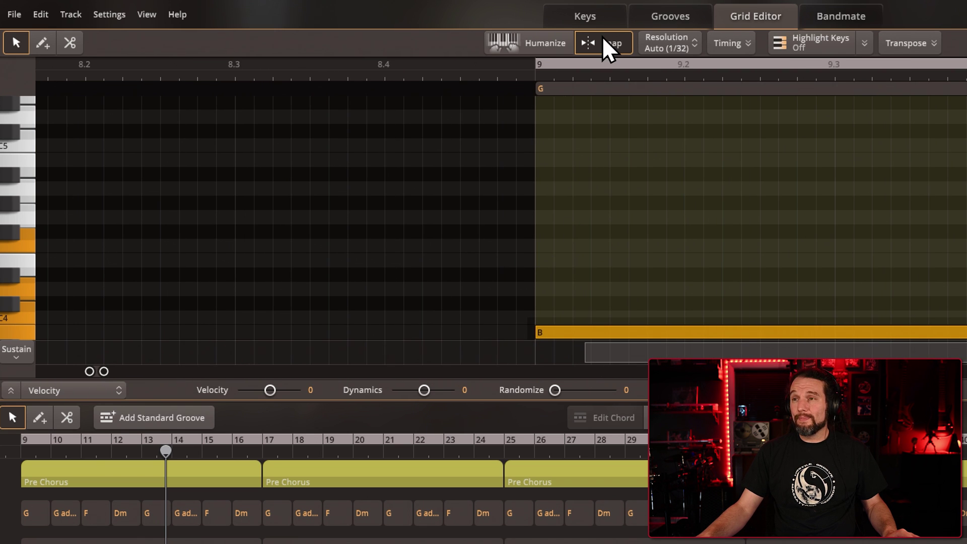
left_click(602, 38)
scroll(550, 218, "up", 1)
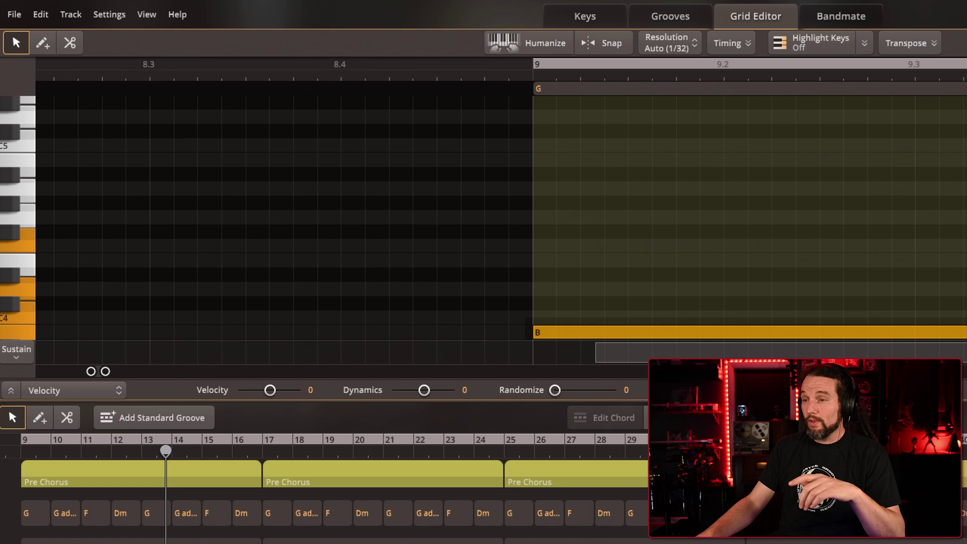
left_click_drag(576, 331, 508, 334)
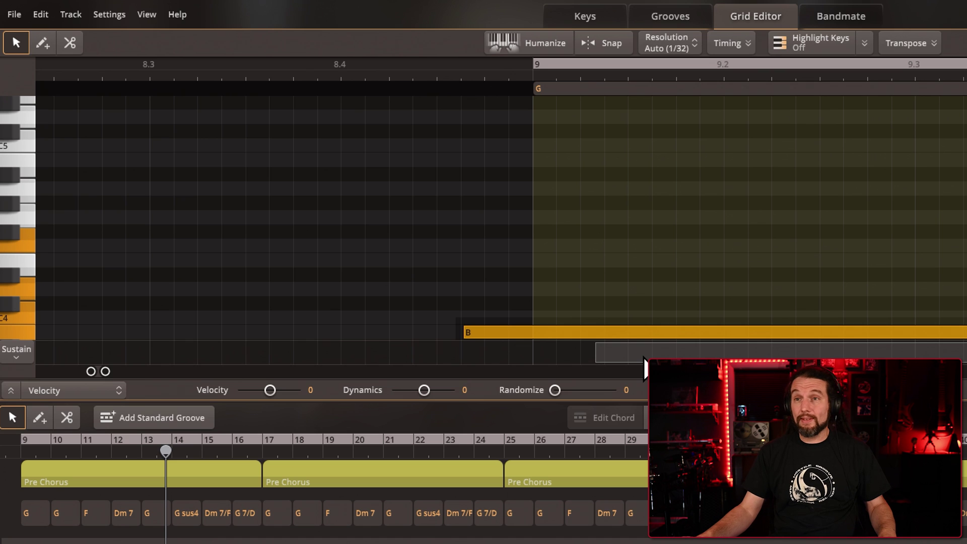
key("space")
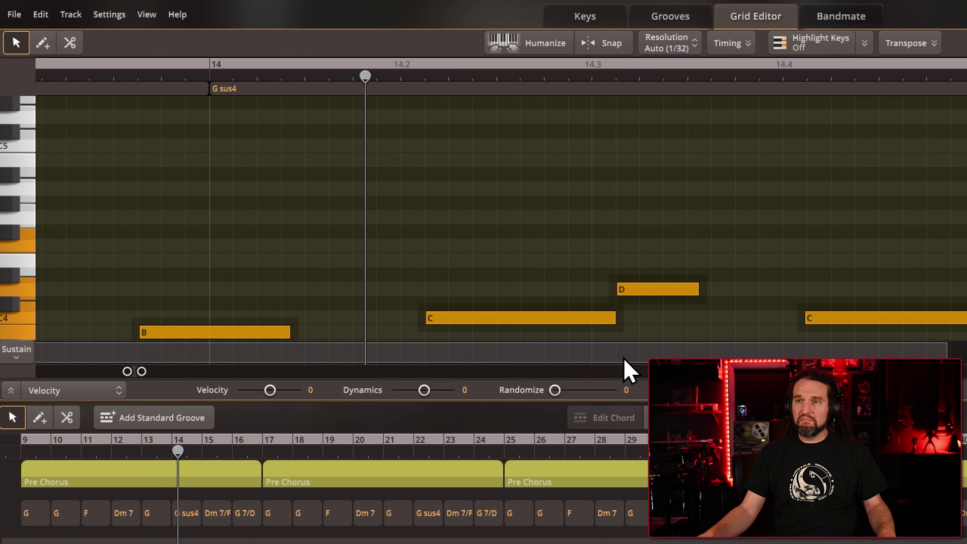
key("space")
Move all selected notes slightly later, keeping the first B note ahead of bar 9, and audition the part.
scroll(312, 295, "down", 6)
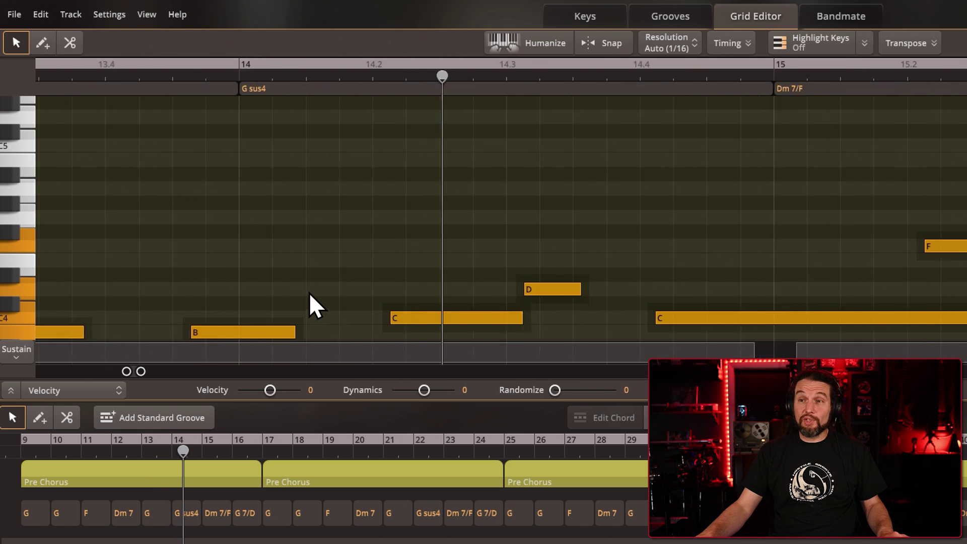
scroll(332, 291, "up", 3)
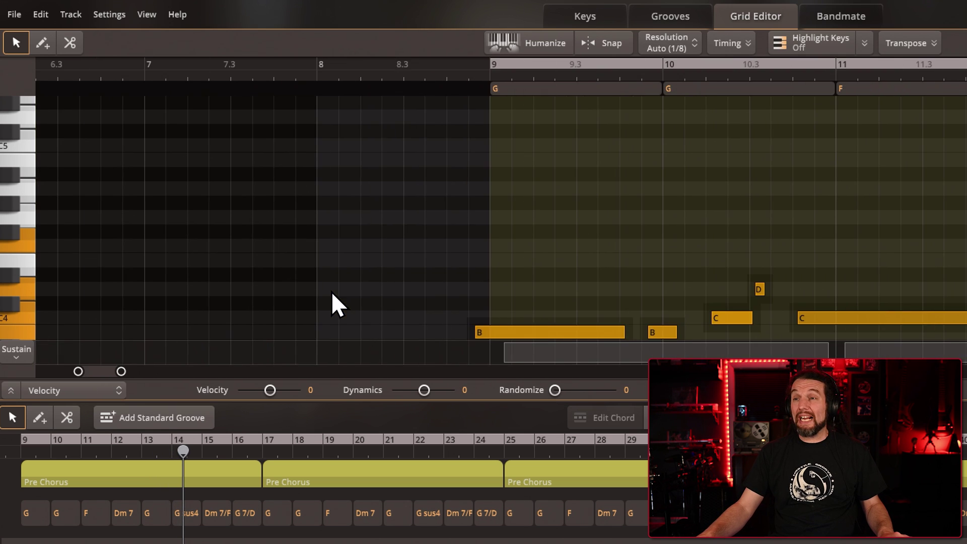
scroll(485, 283, "up", 3)
scroll(486, 285, "up", 1)
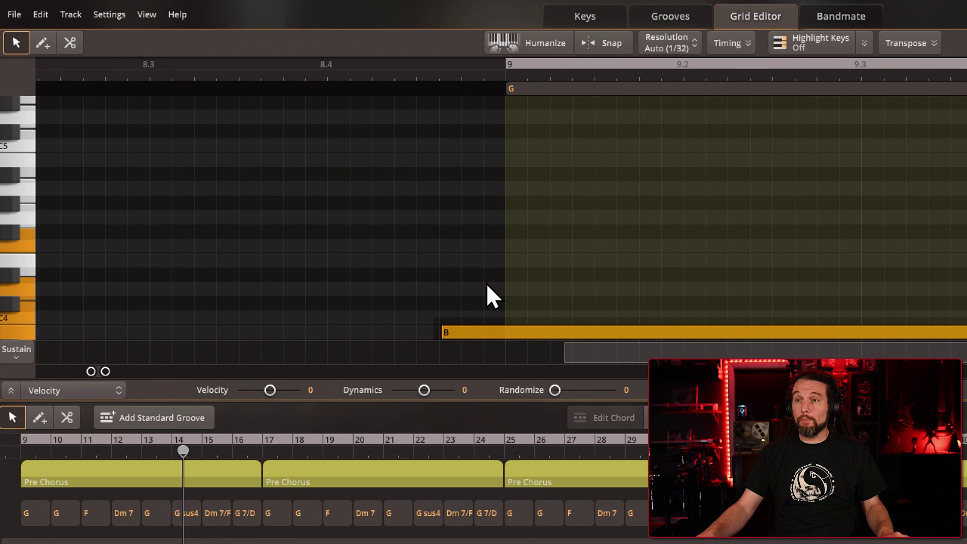
scroll(487, 285, "up", 1)
left_click_drag(471, 332, 488, 333)
key("space")
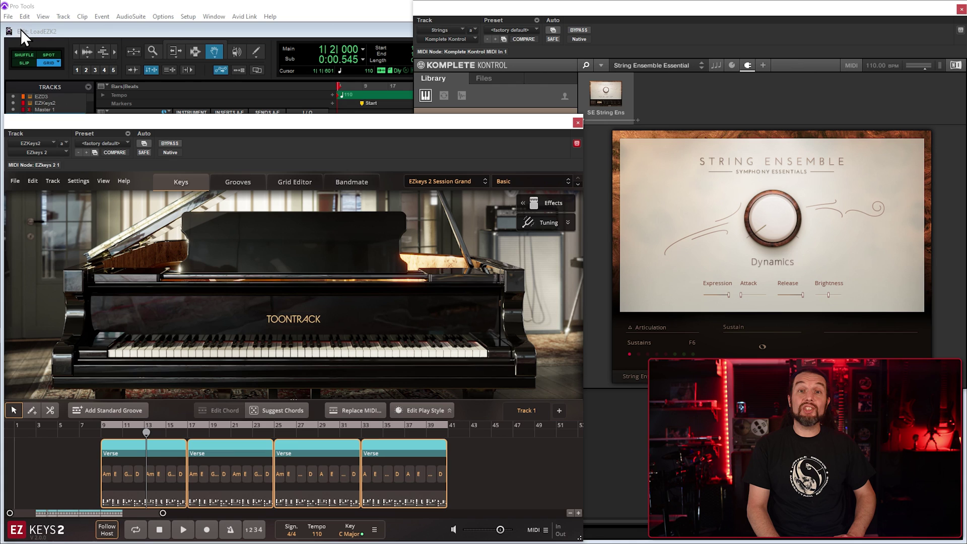
left_click(8, 16)
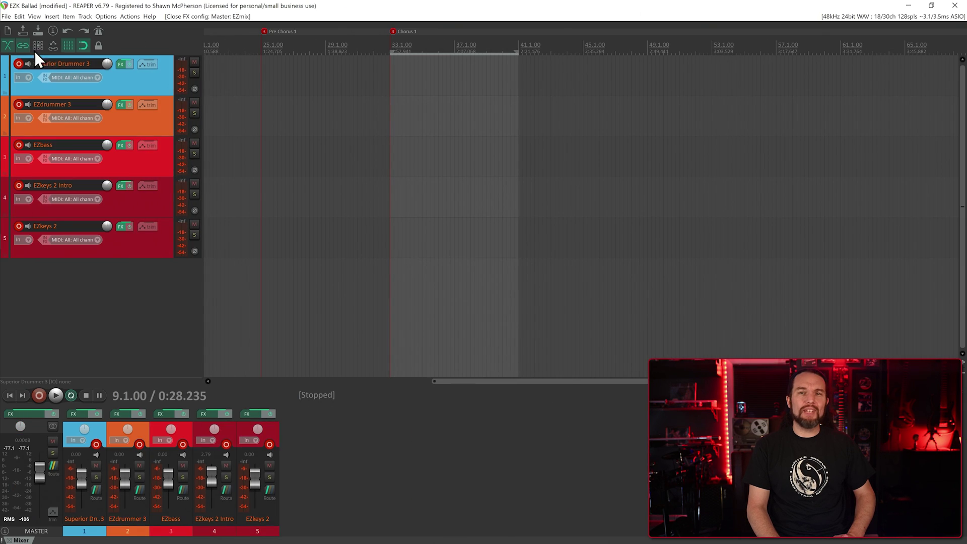
Switch to REAPER and examine the option for saving the project as a template.
left_click(5, 17)
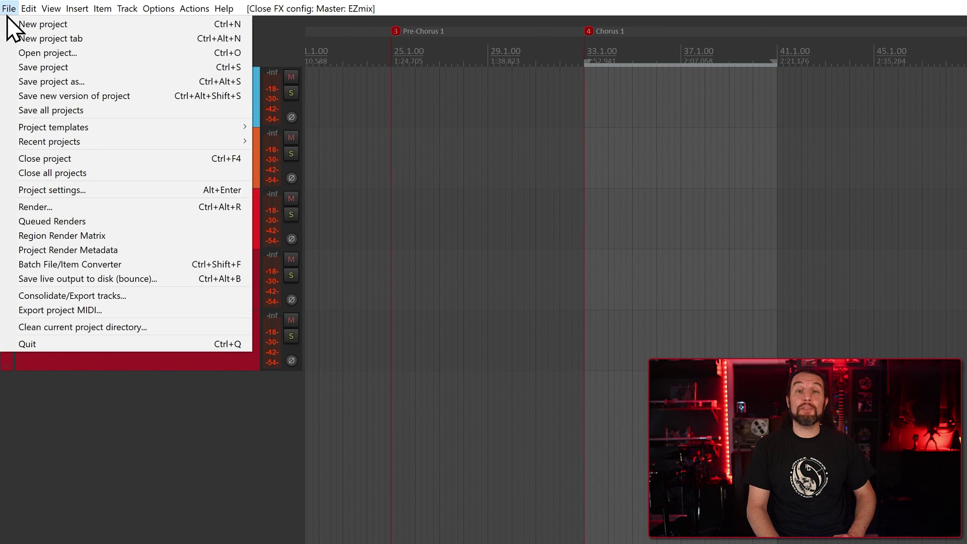
mouse_move(32, 129)
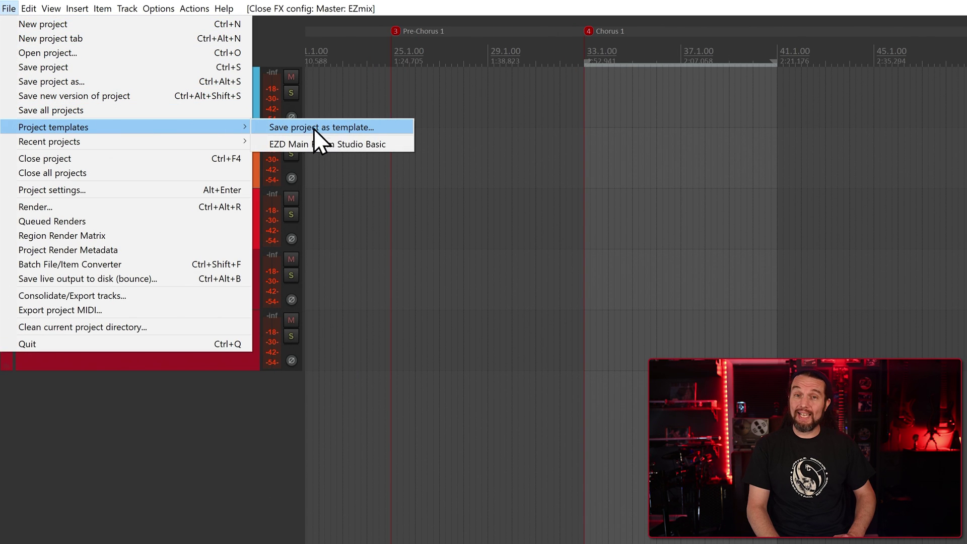
left_click(406, 9)
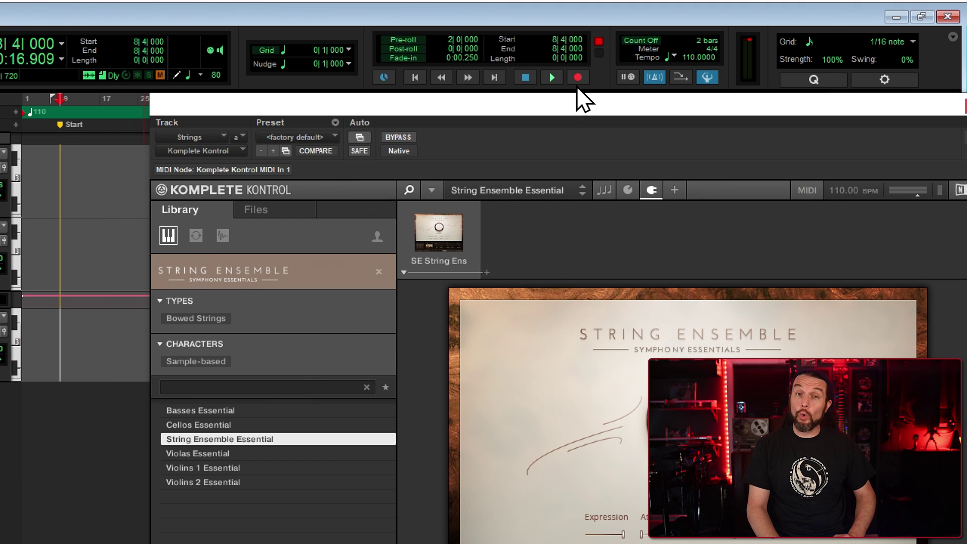
Switch to Pro Tools, record the incoming EZkeys 2 MIDI onto the Strings track, and clear the recorded clip.
left_click(553, 77)
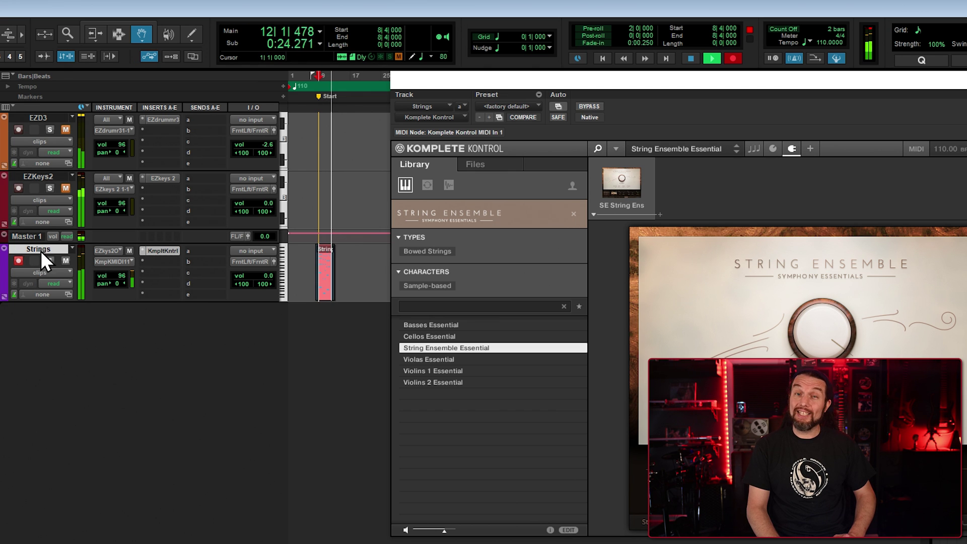
key("space")
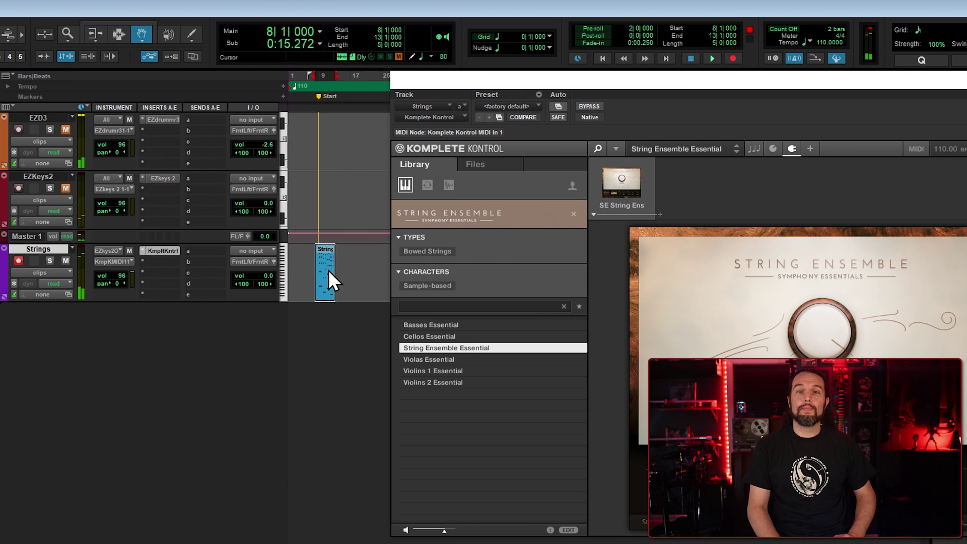
right_click(328, 270)
left_click(361, 305)
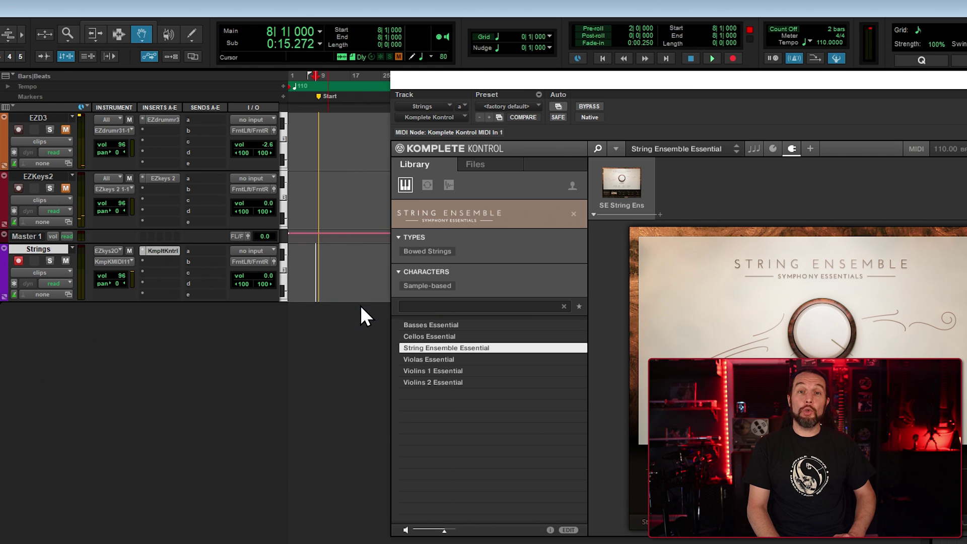
Open EZkeys 2 from its track, select all four Verse parts, and place their MIDI on the Strings track at the Start marker.
left_click(160, 178)
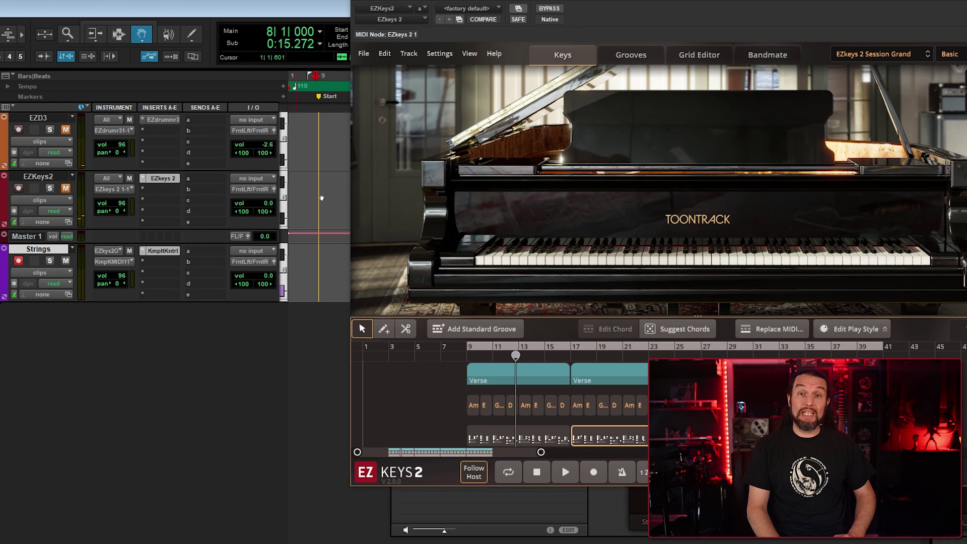
left_click(484, 367)
left_click(604, 375, "shift")
left_click_drag(503, 376, 320, 249)
Mute all four MIDI blocks in EZkeys 2 during playback, close its window, and audition the Strings track on its own.
key("space")
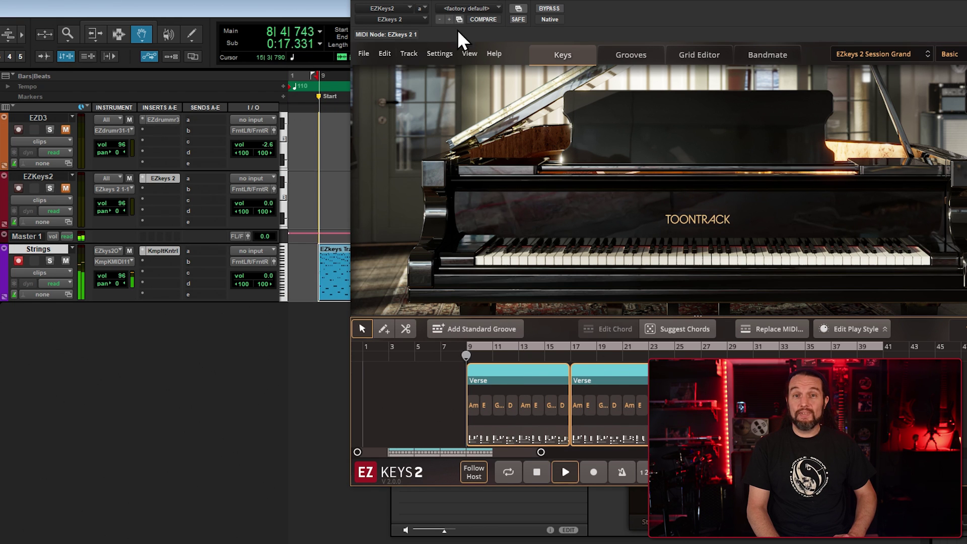
left_click_drag(555, 0, 105, 73)
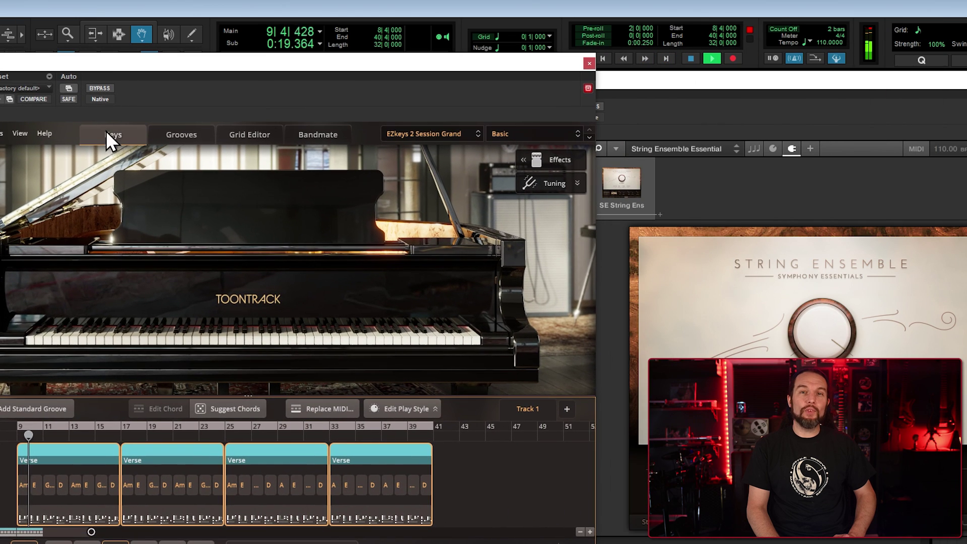
left_click(92, 520)
left_click(360, 515, "shift")
right_click(82, 512)
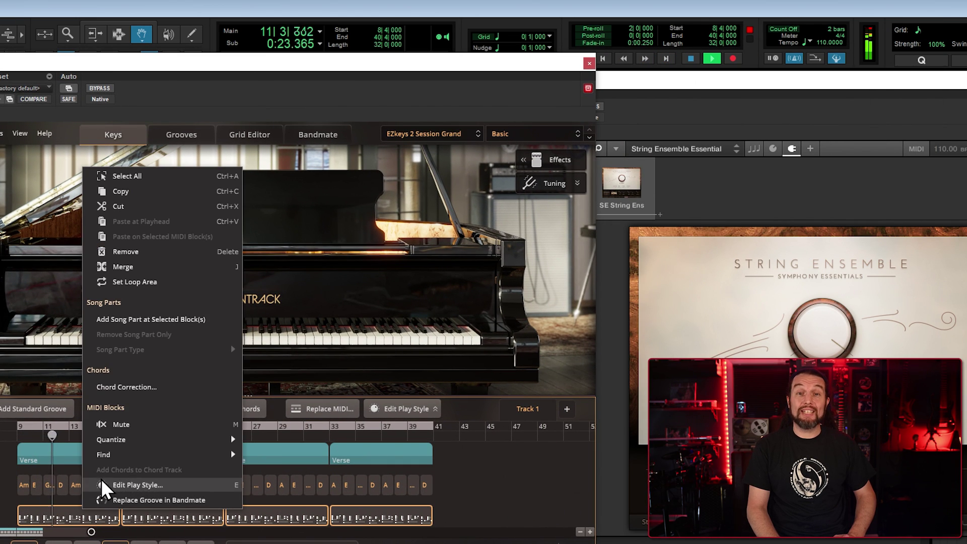
left_click(122, 424)
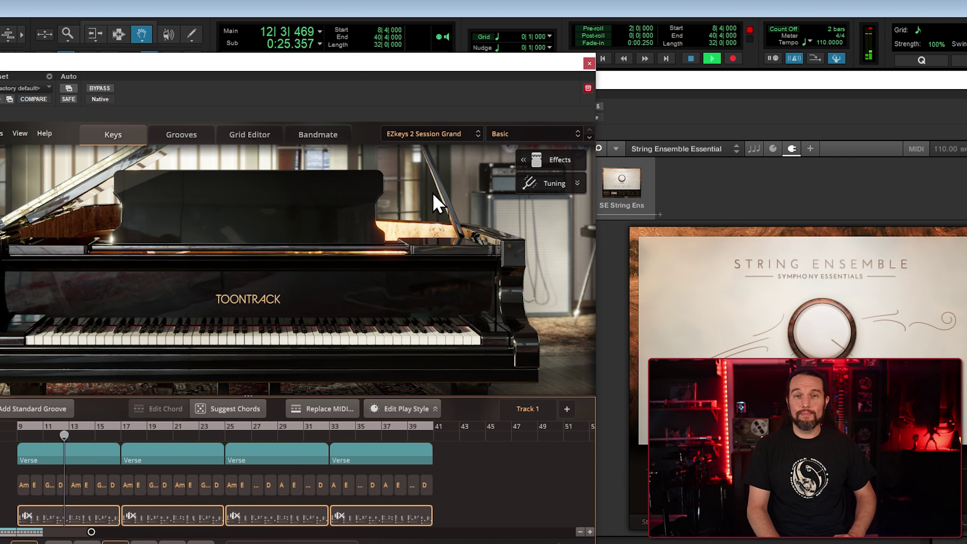
left_click(590, 63)
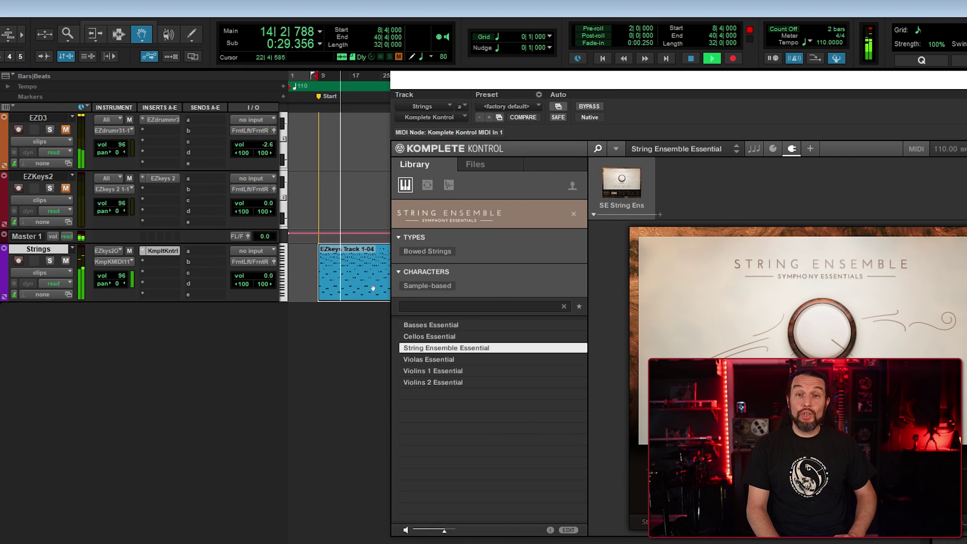
key("space")
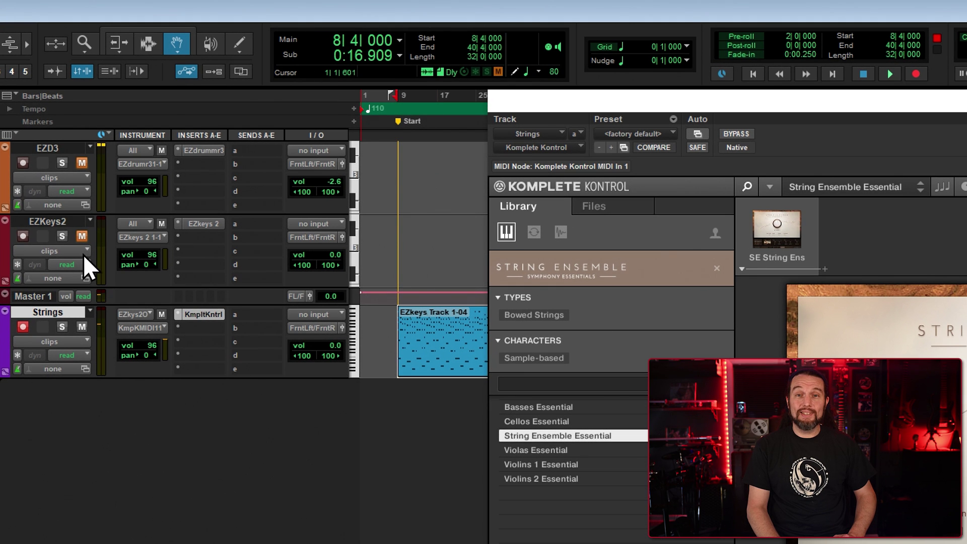
Make the EZKeys2 track inactive and freeze the Strings track.
right_click(53, 220)
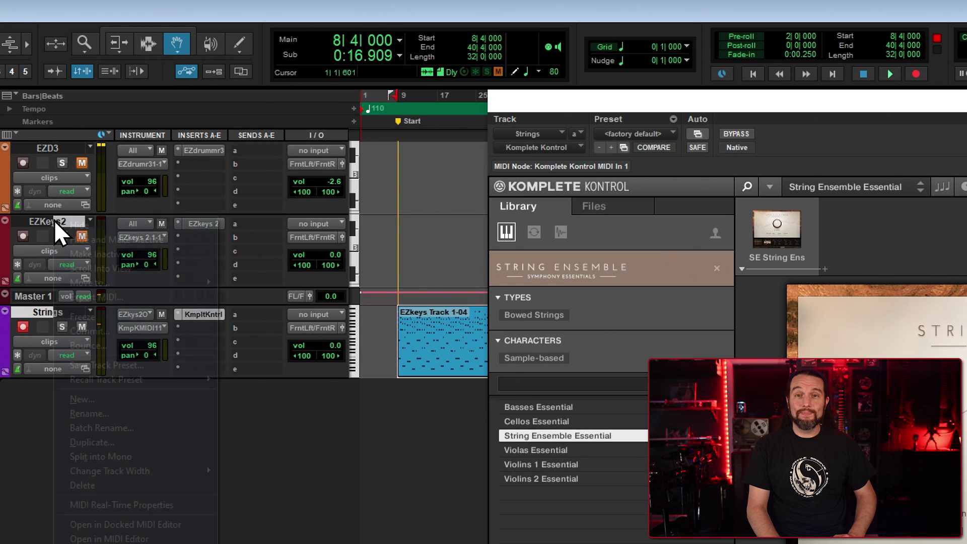
left_click(106, 252)
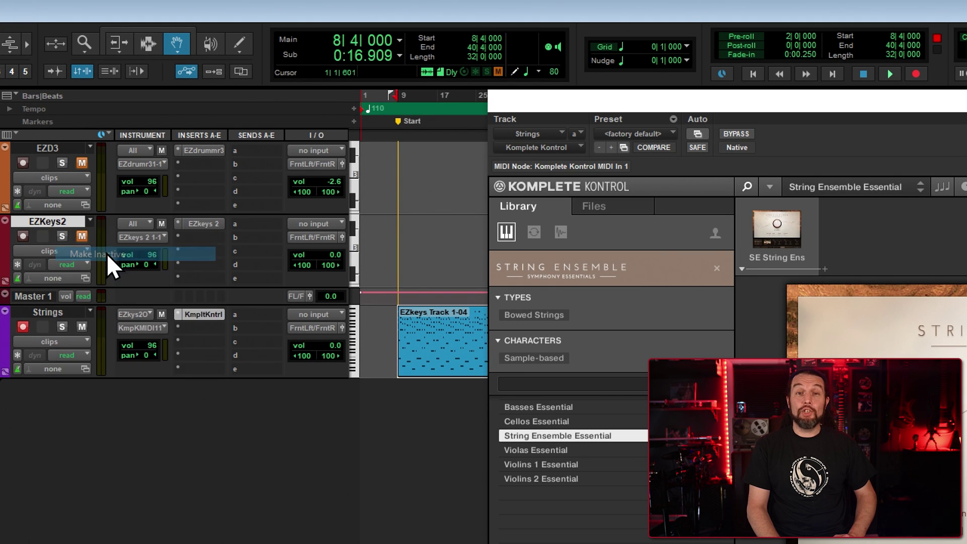
left_click(17, 355)
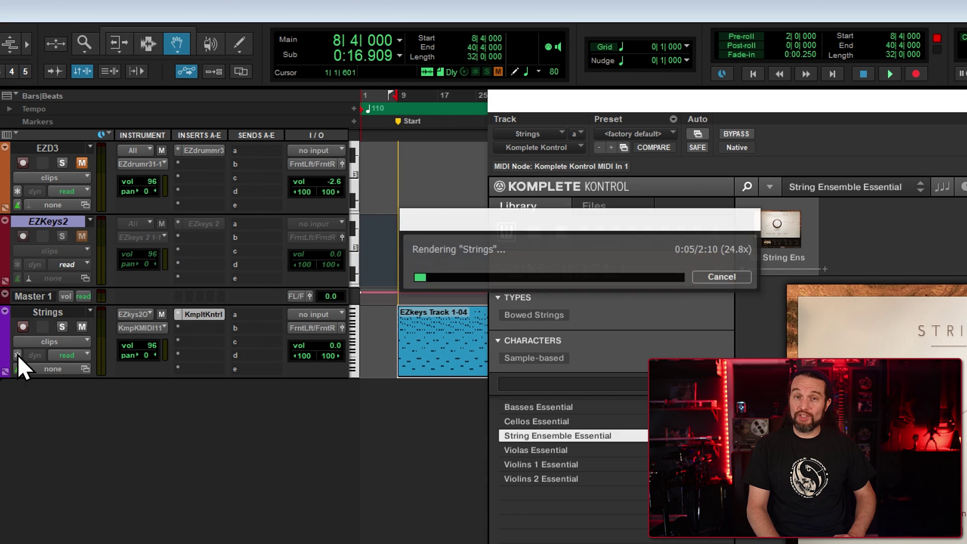